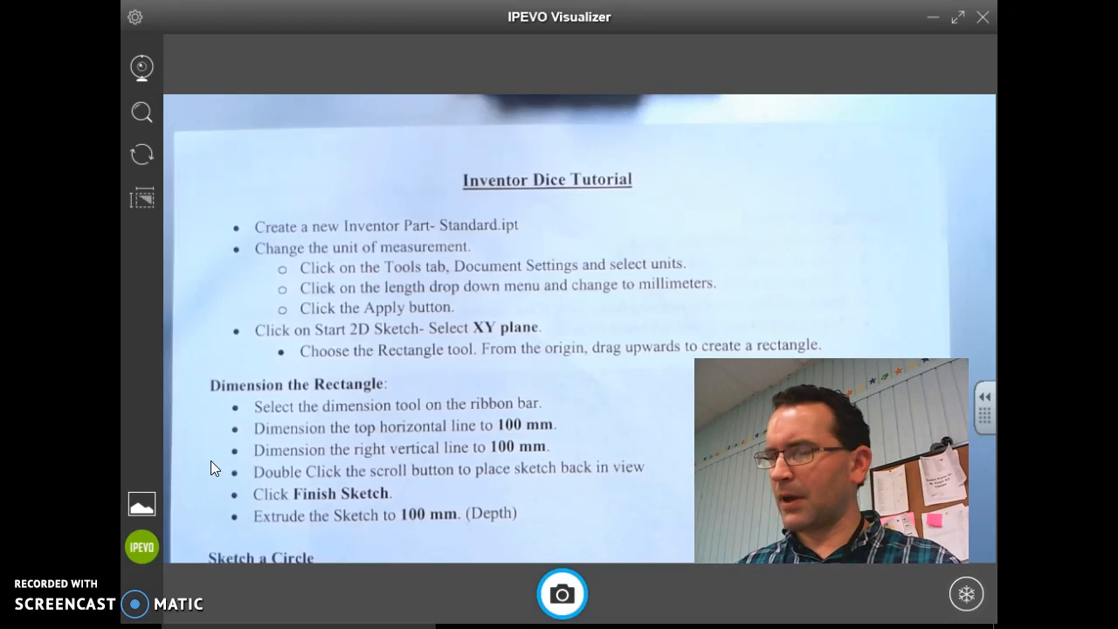
Step: Switch from the document camera's Inventor Dice Tutorial sheet to the empty part in Autodesk Inventor
left_click(217, 454)
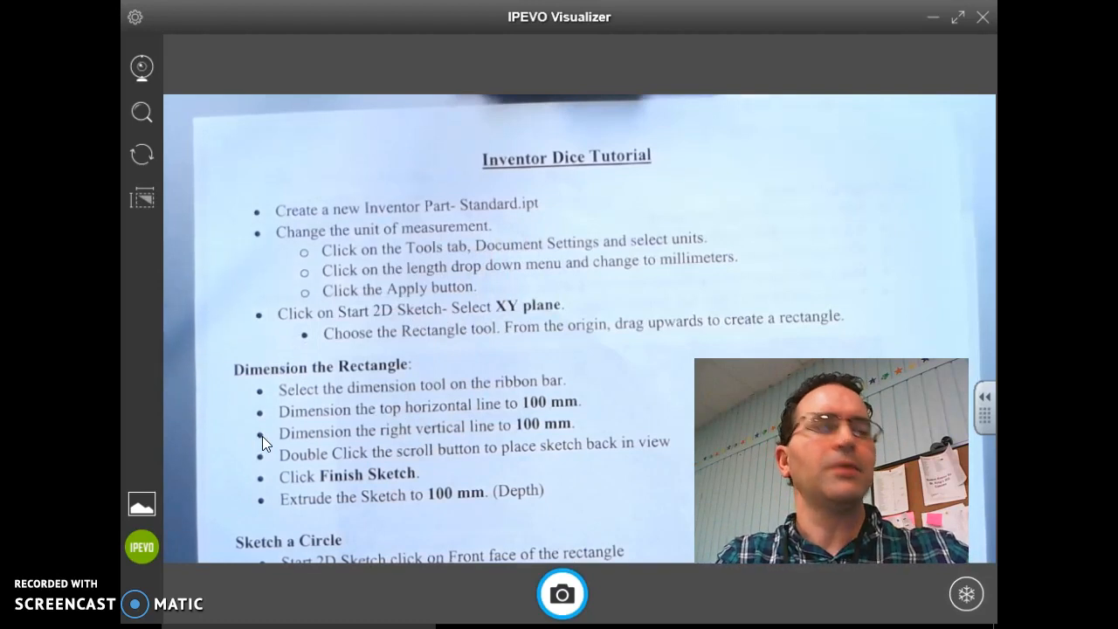
key("super")
key("super")
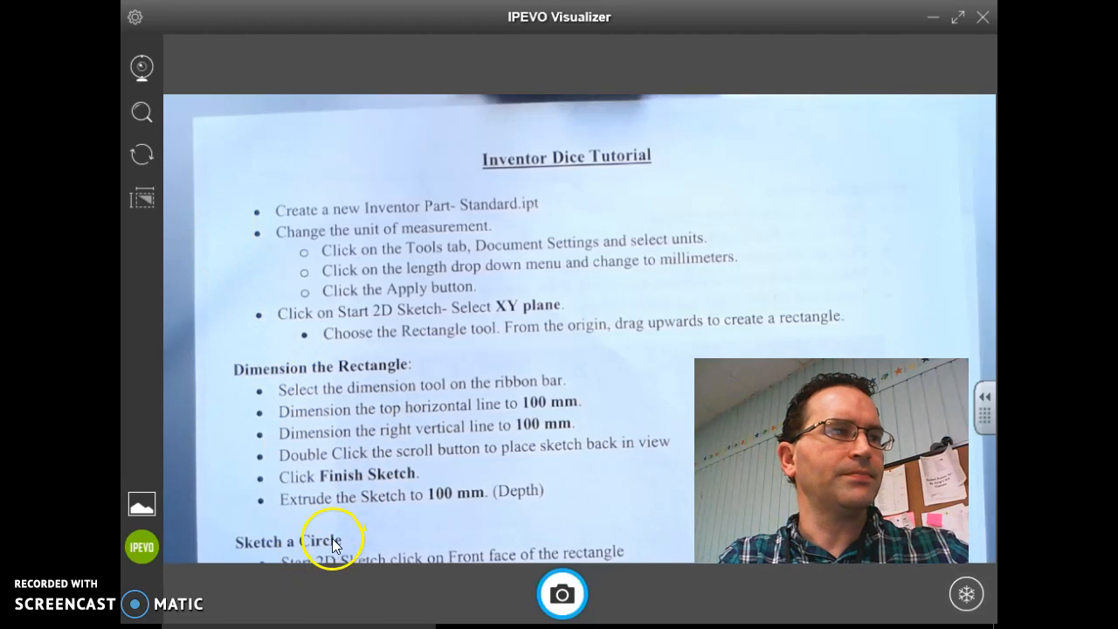
key("super+d")
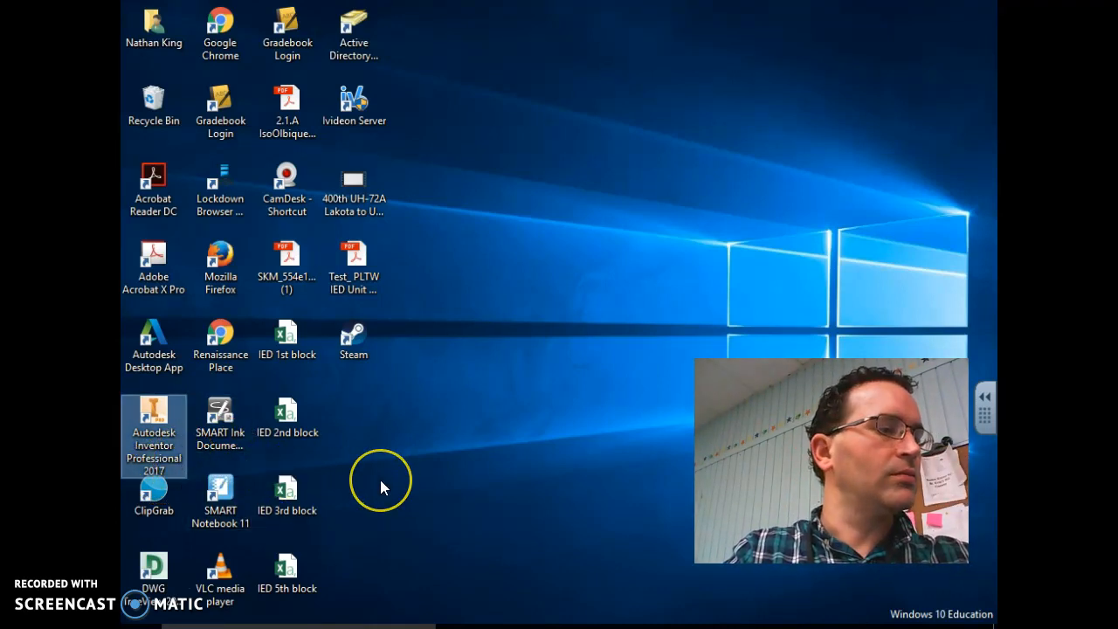
key("alt+Tab")
key("alt+Tab")
key("alt+Tab")
left_click(378, 559)
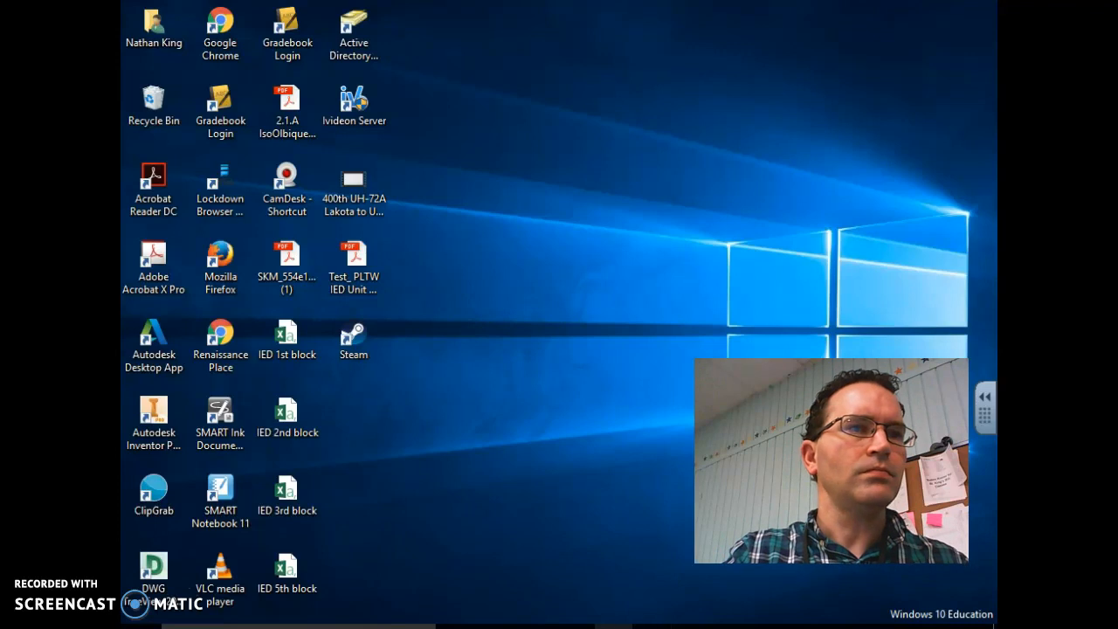
key("alt+Tab")
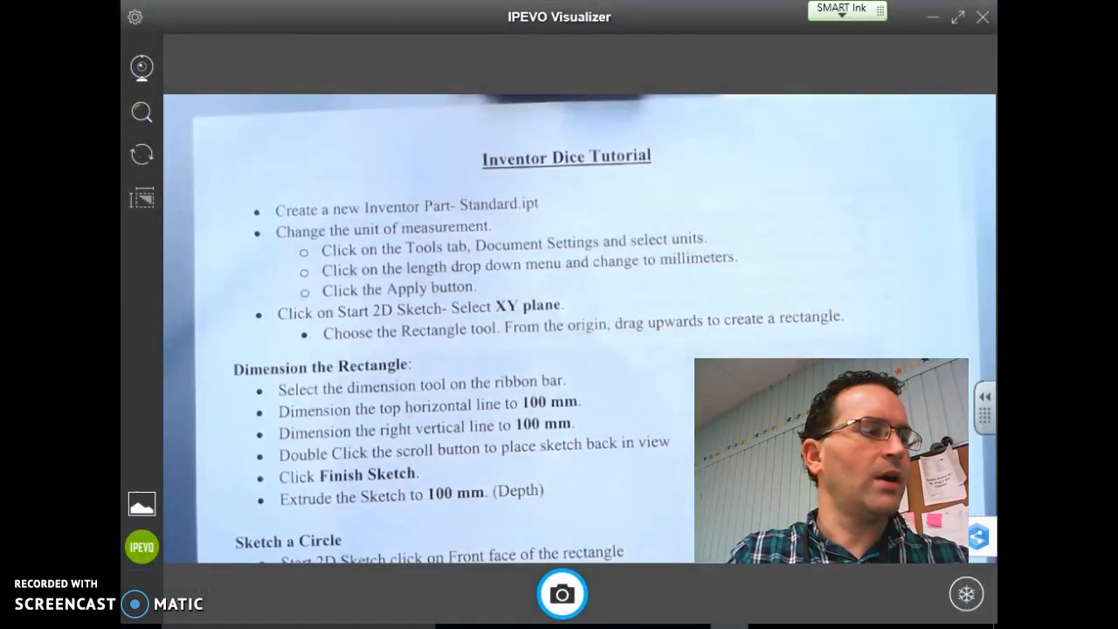
key("alt+Tab")
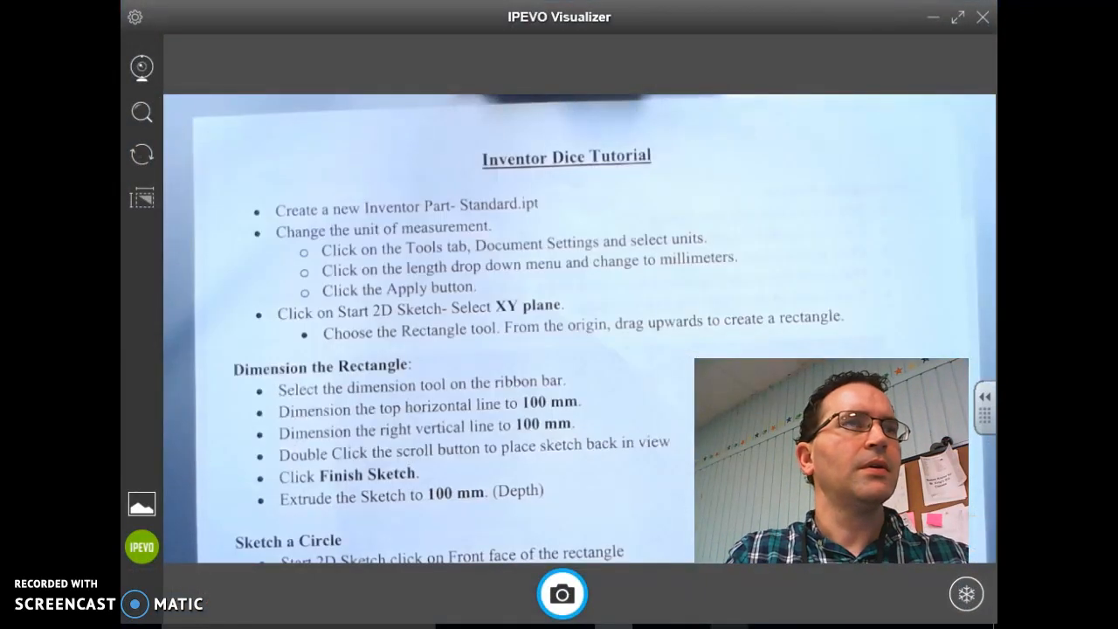
key("alt+Tab")
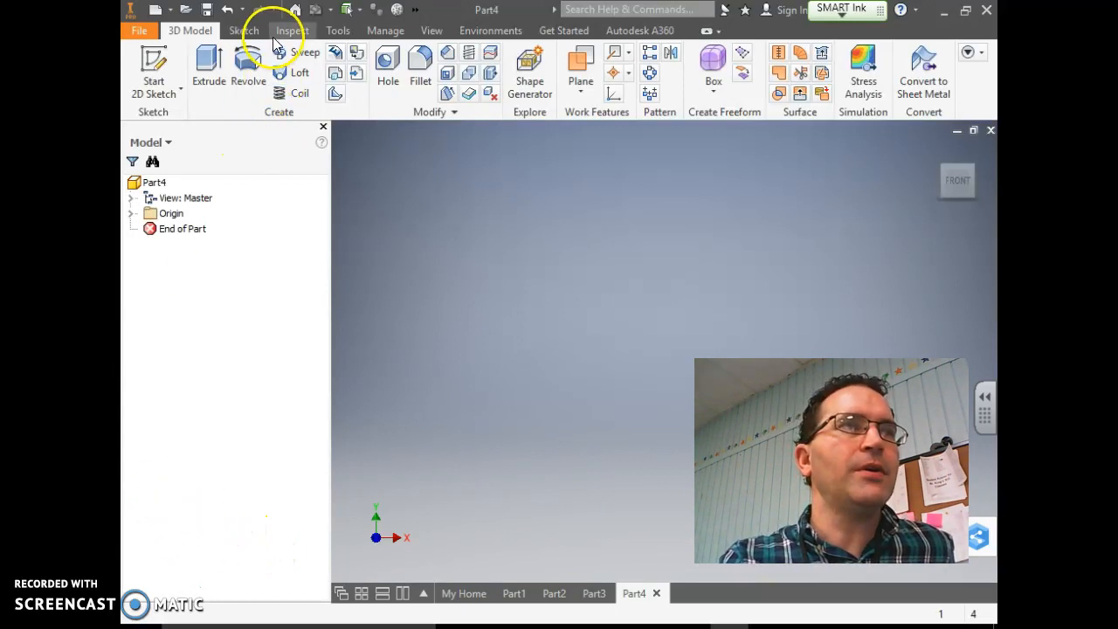
Step: Set the part document's length unit to millimeter and apply the change
left_click(340, 35)
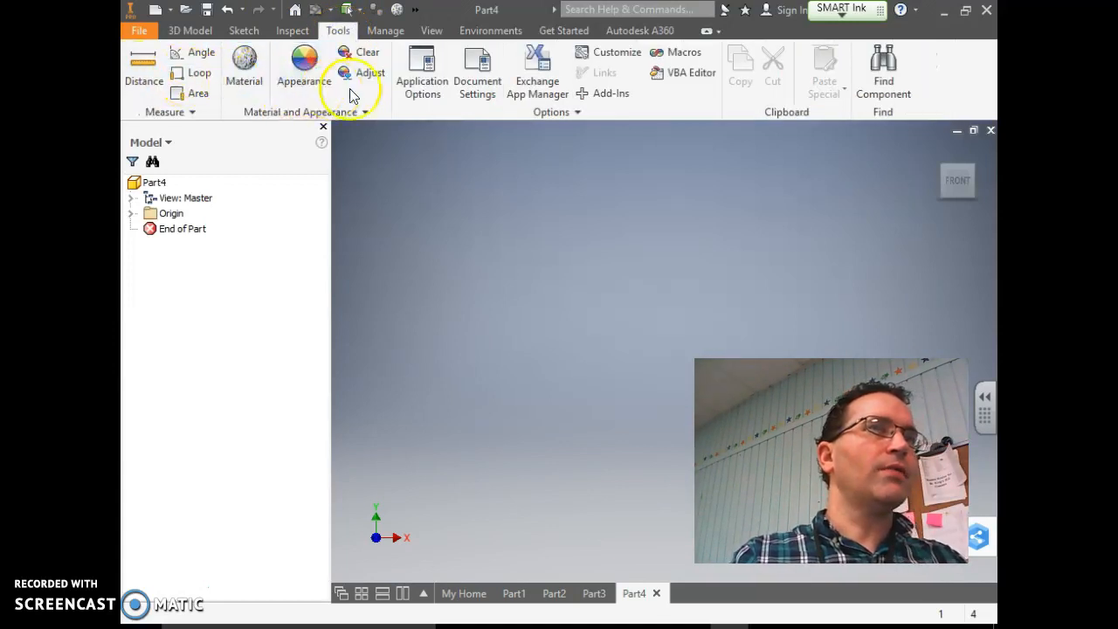
left_click(493, 93)
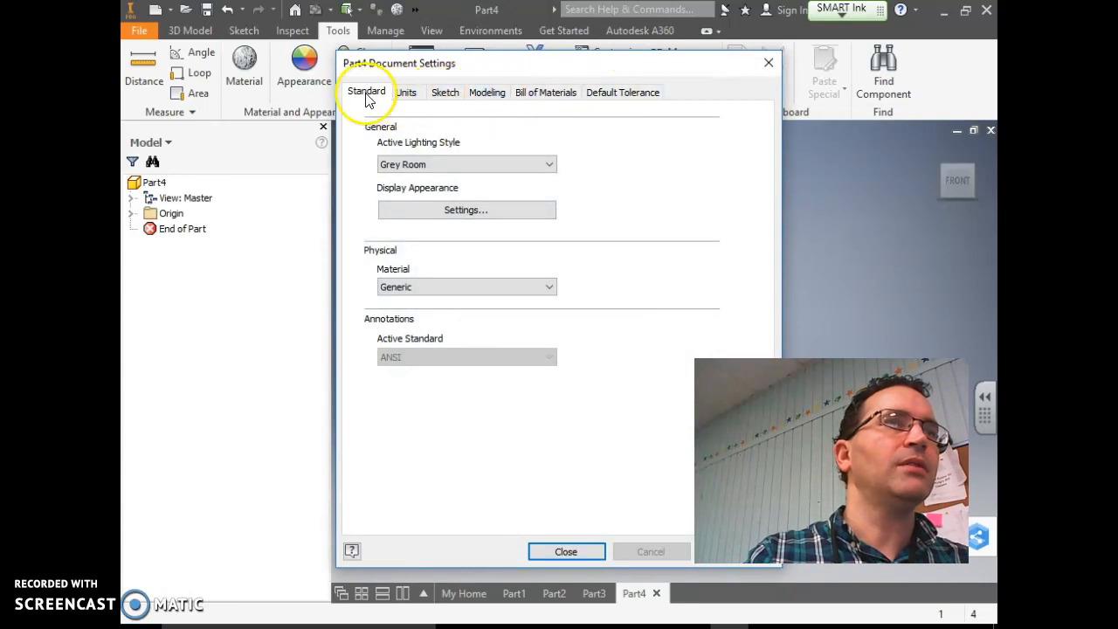
left_click(425, 94)
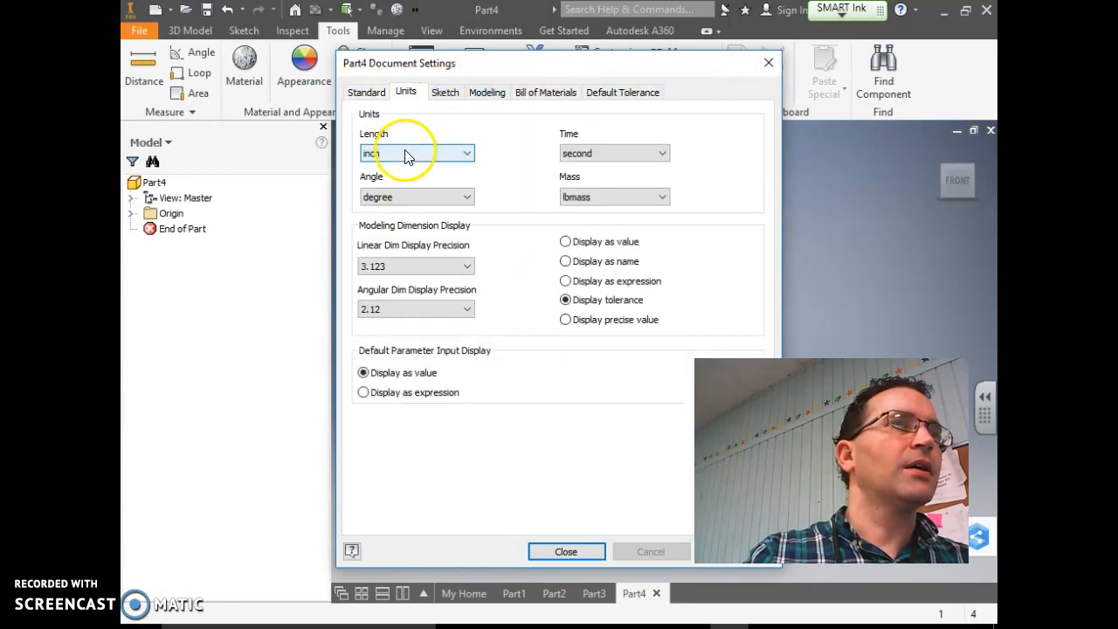
left_click(382, 155)
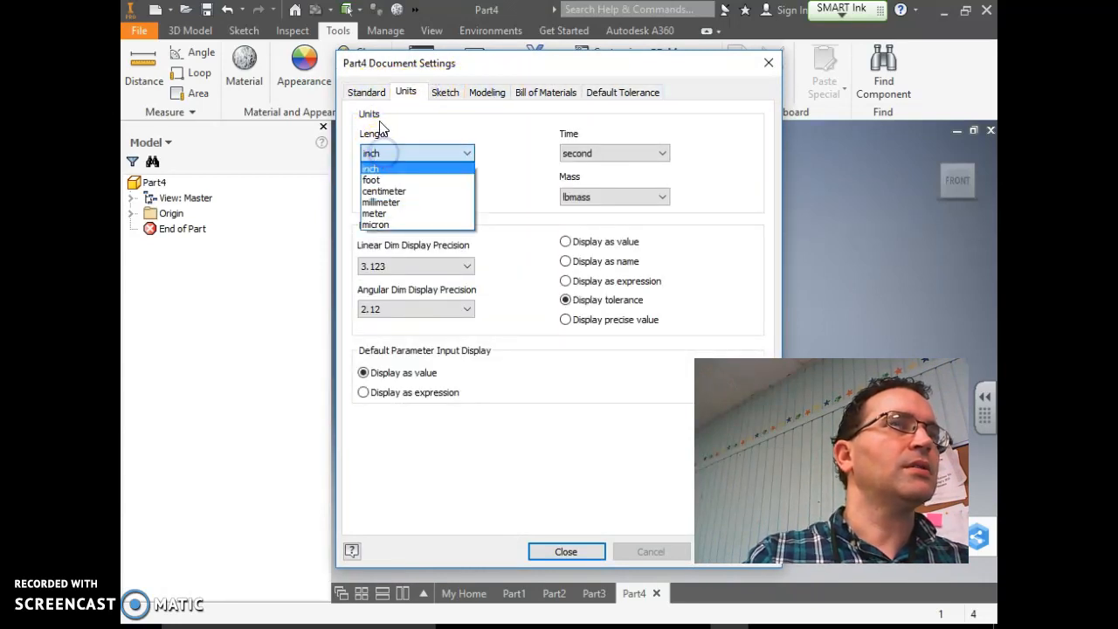
left_click(383, 202)
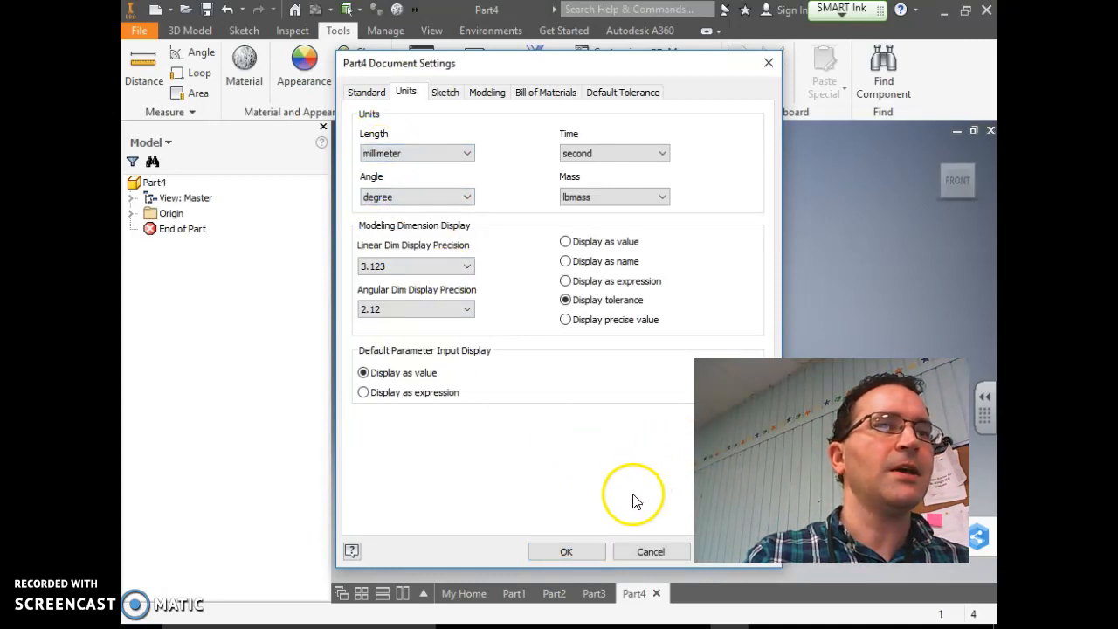
left_click_drag(594, 68, 488, 66)
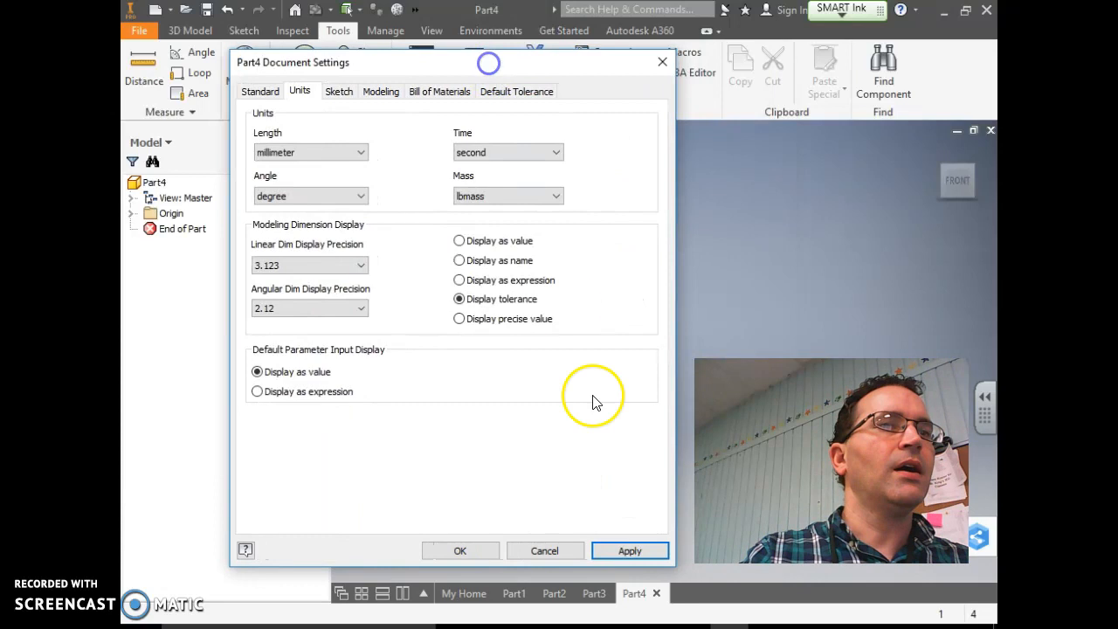
left_click(651, 550)
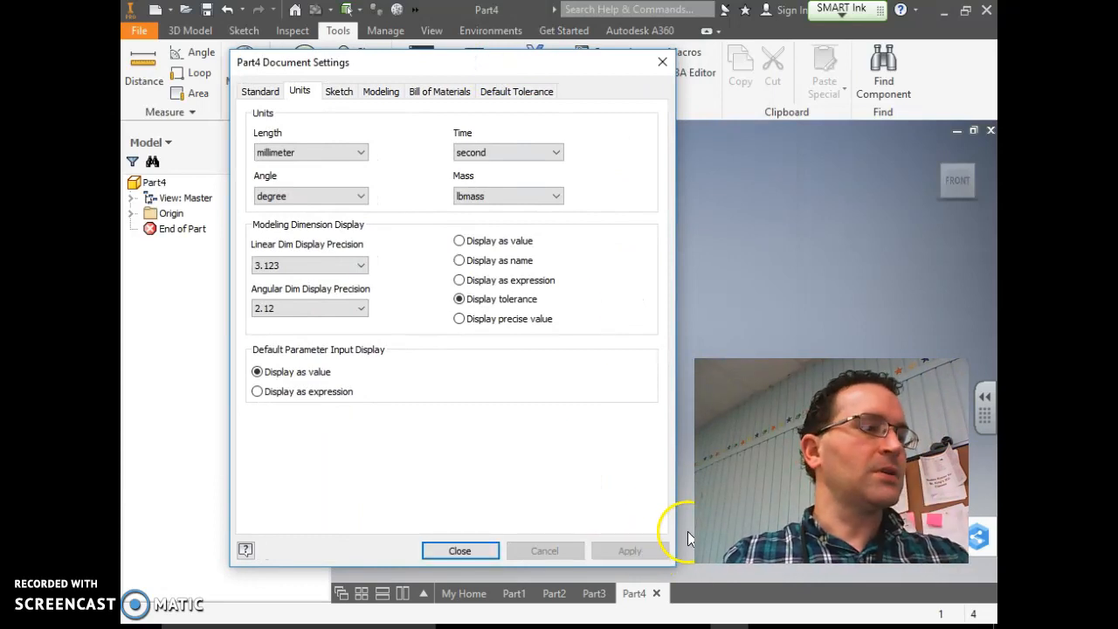
Step: Check the tutorial sheet in IPEVO Visualizer for the 2D sketch and rectangle instructions, and return to Inventor
key("alt+Tab")
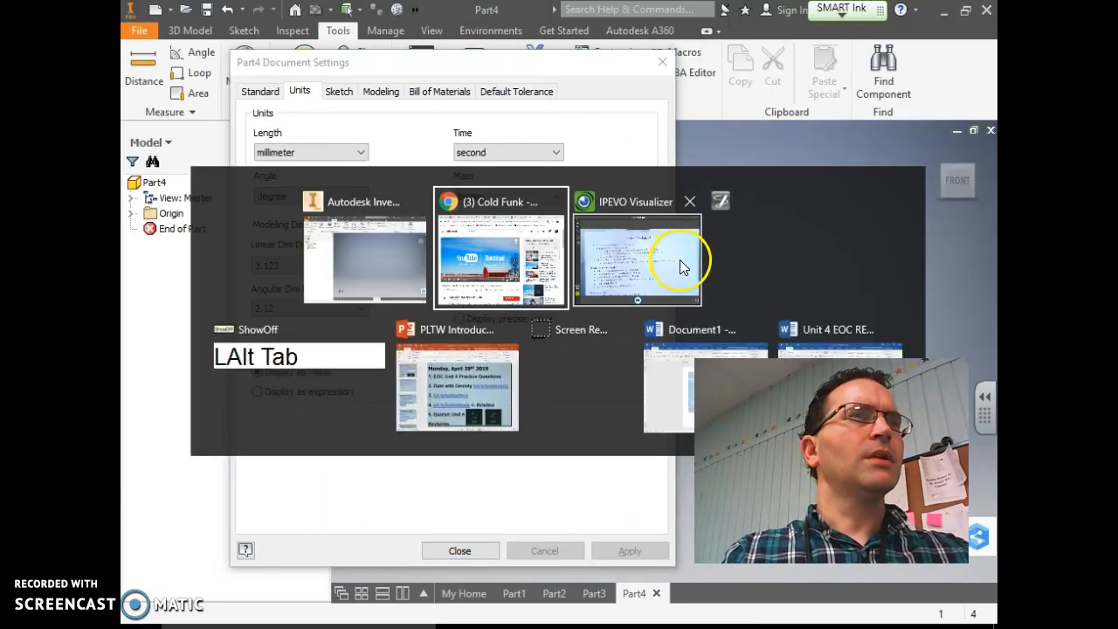
left_click(679, 265)
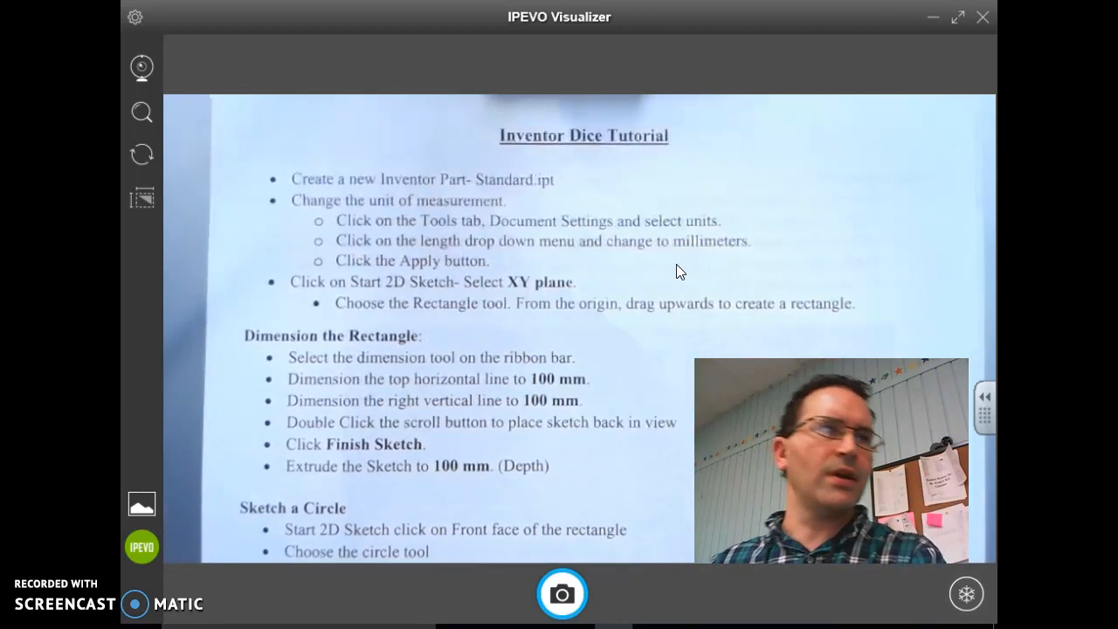
key("alt+Tab")
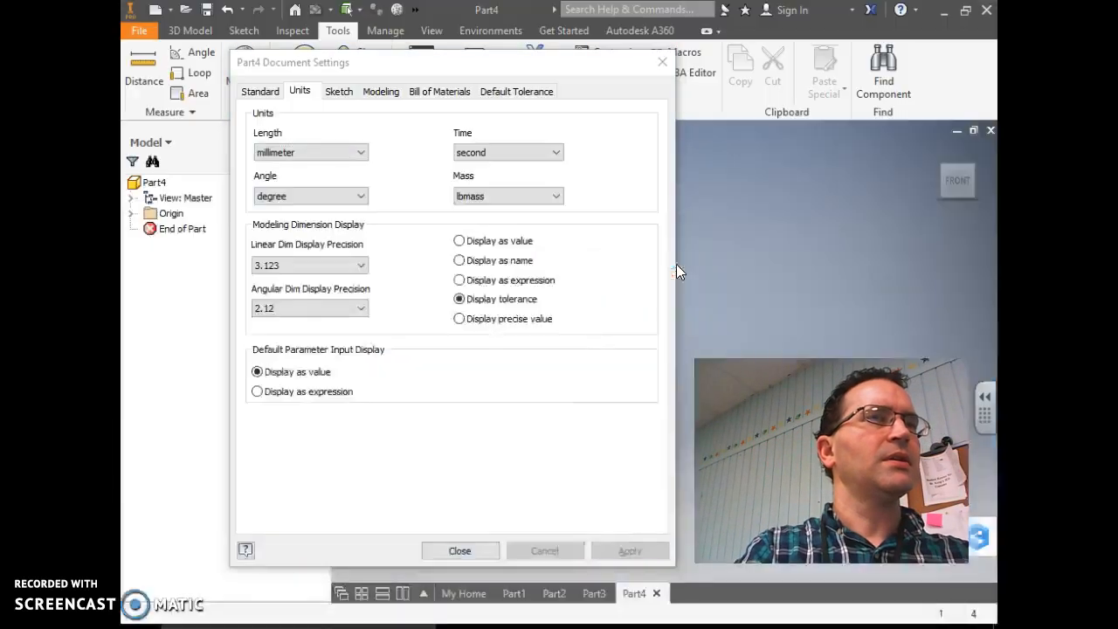
Step: Close the document settings and start a 2D sketch on the XY plane
left_click(505, 557)
left_click(190, 33)
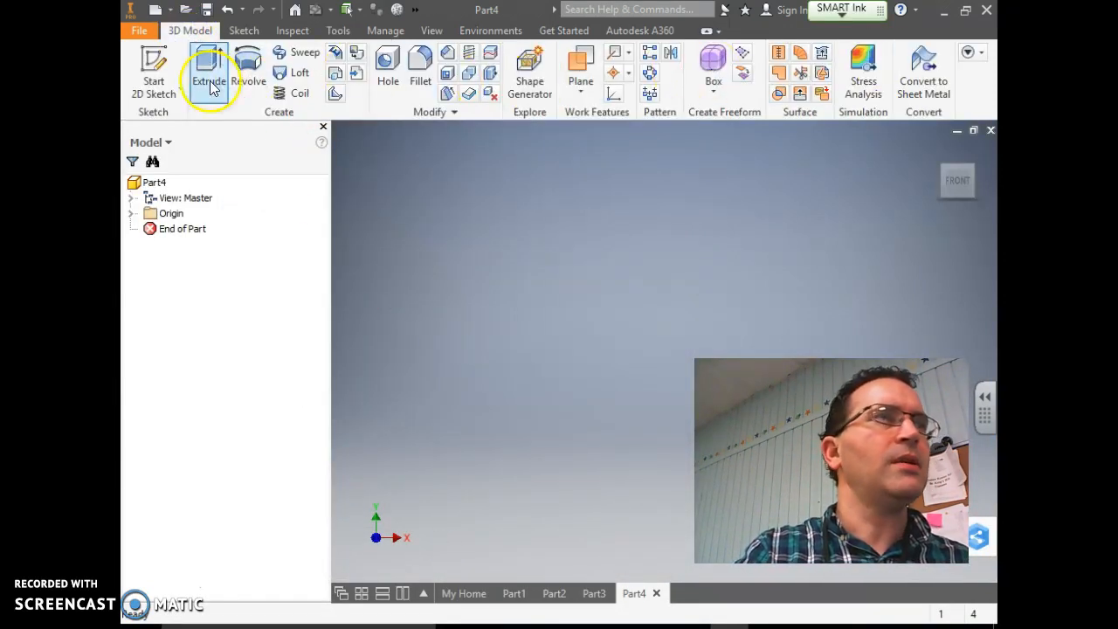
left_click(156, 60)
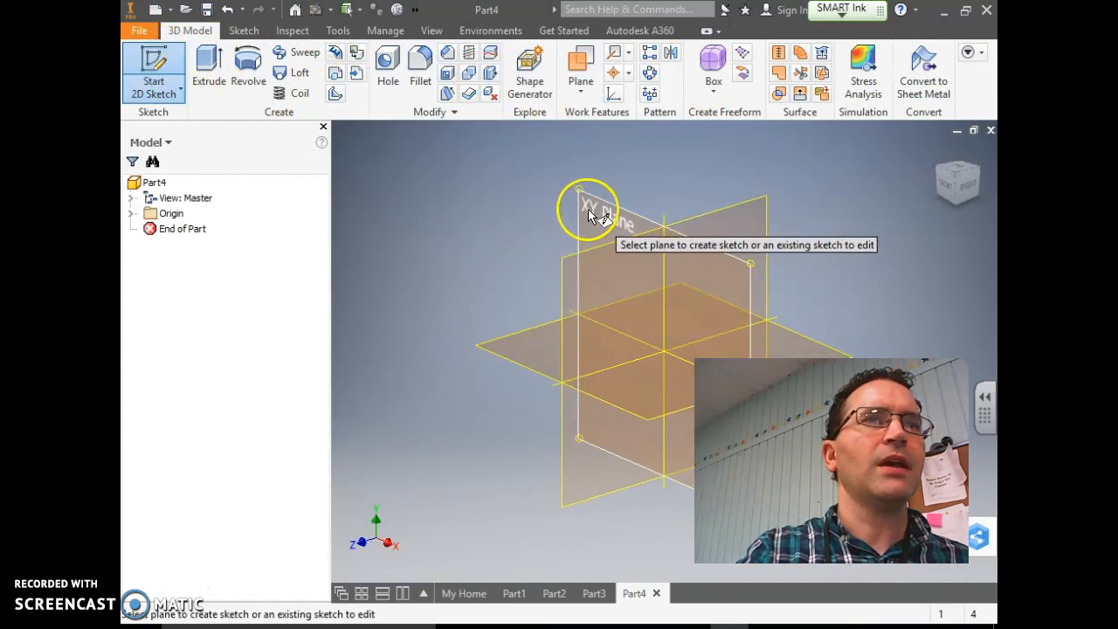
left_click(593, 214)
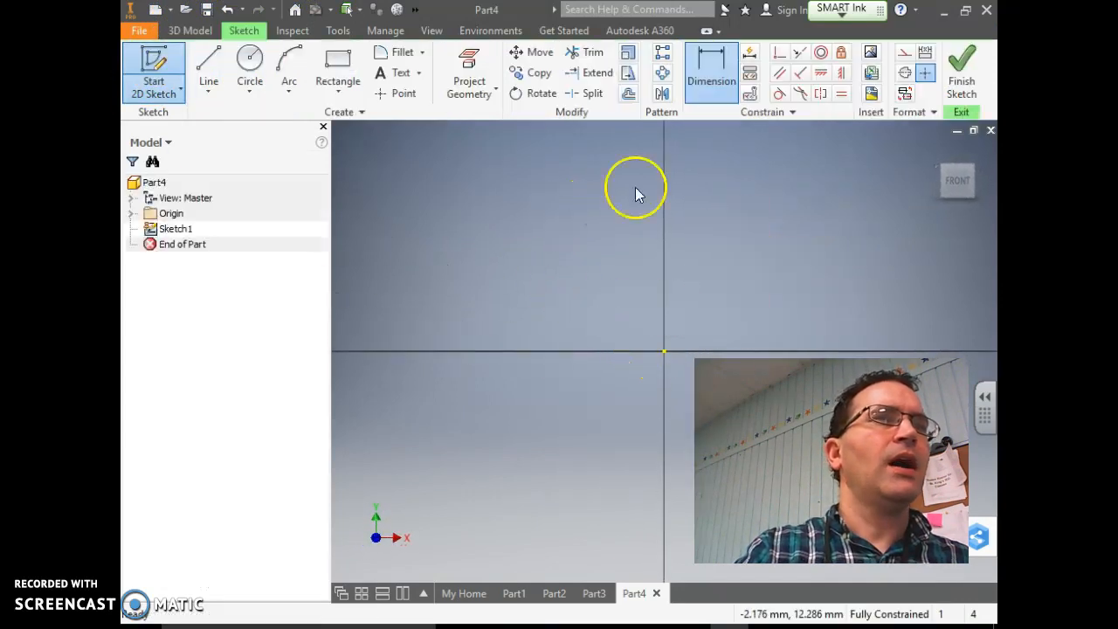
Step: Sketch a two-point rectangle about 17 mm wide from the origin up into the positive X and Y quadrant
left_click(340, 70)
left_click(348, 91)
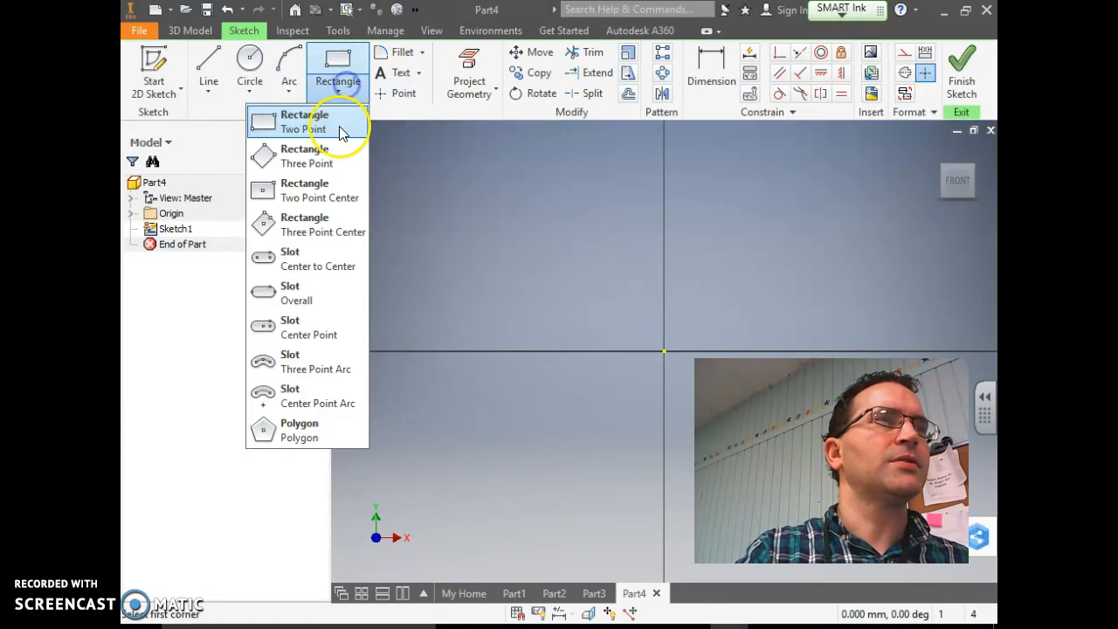
left_click(308, 125)
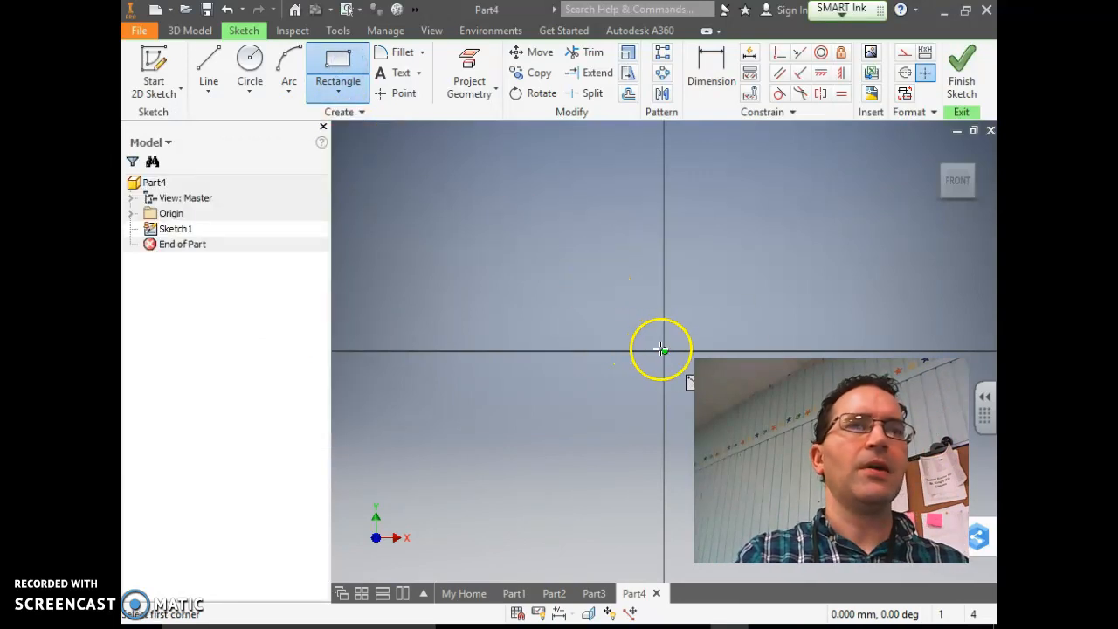
left_click(664, 350)
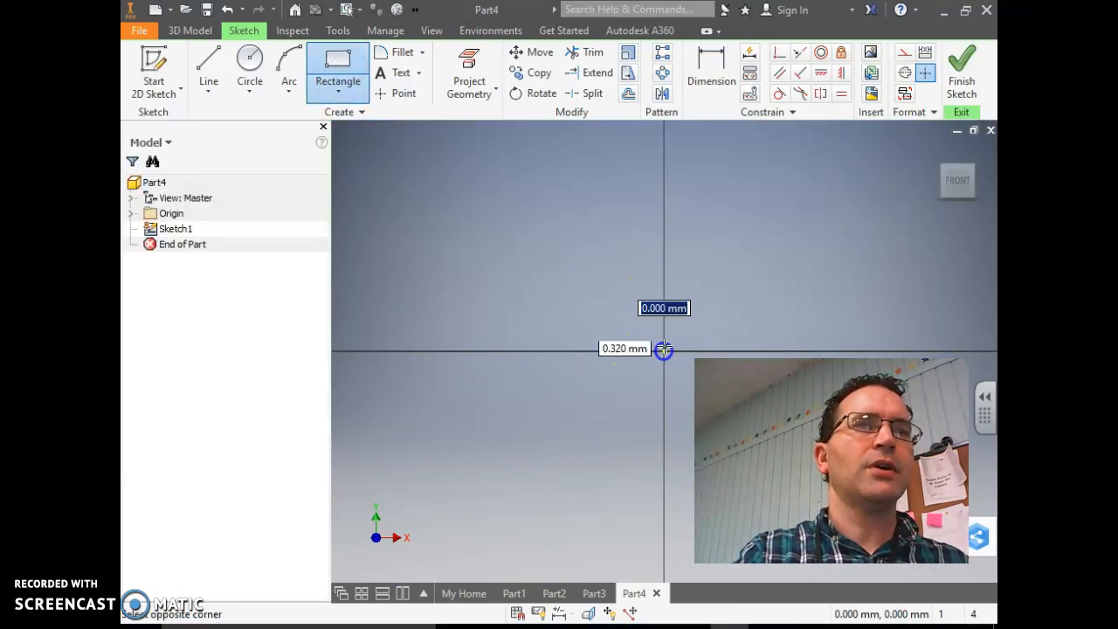
left_click(892, 209)
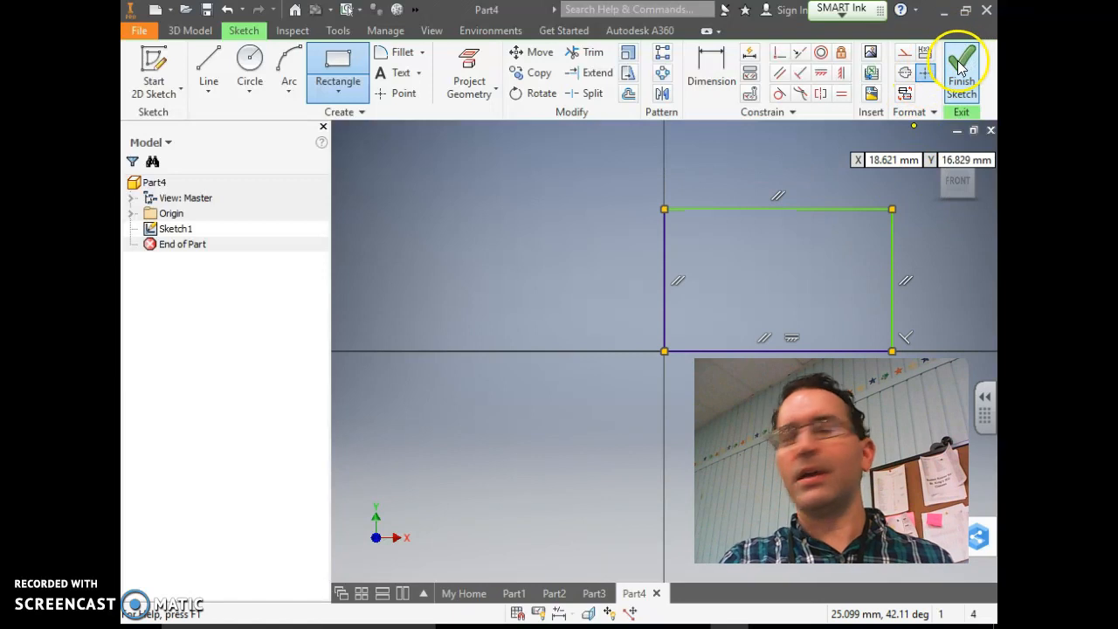
Step: Following the tutorial sheet, dimension the rectangle's upper horizontal edge to 100 mm
key("alt+Tab")
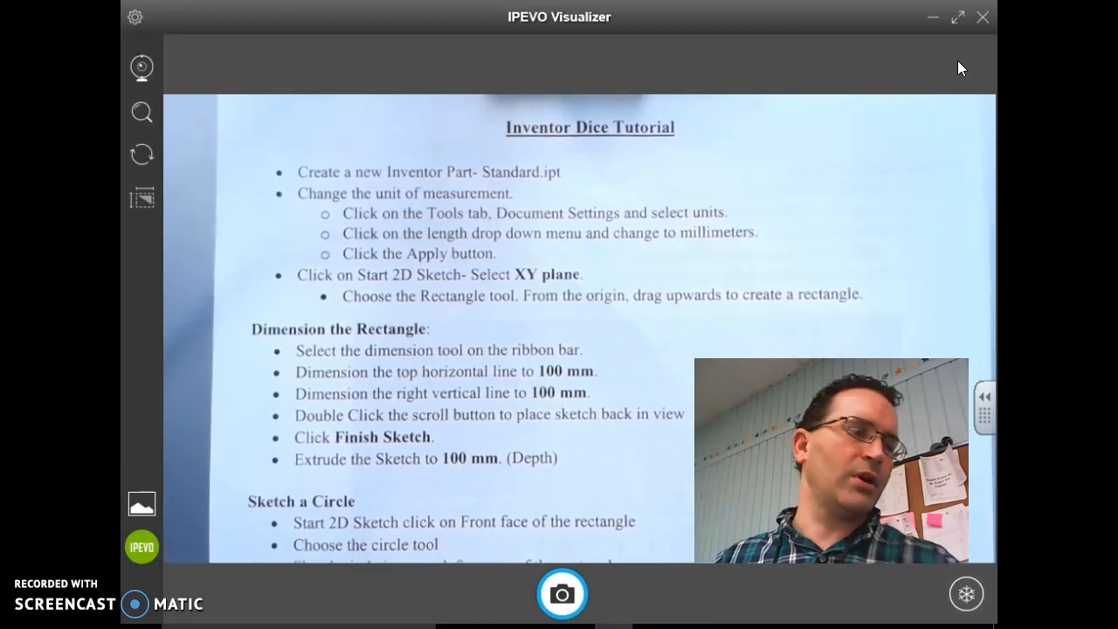
key("alt+Tab")
left_click(711, 72)
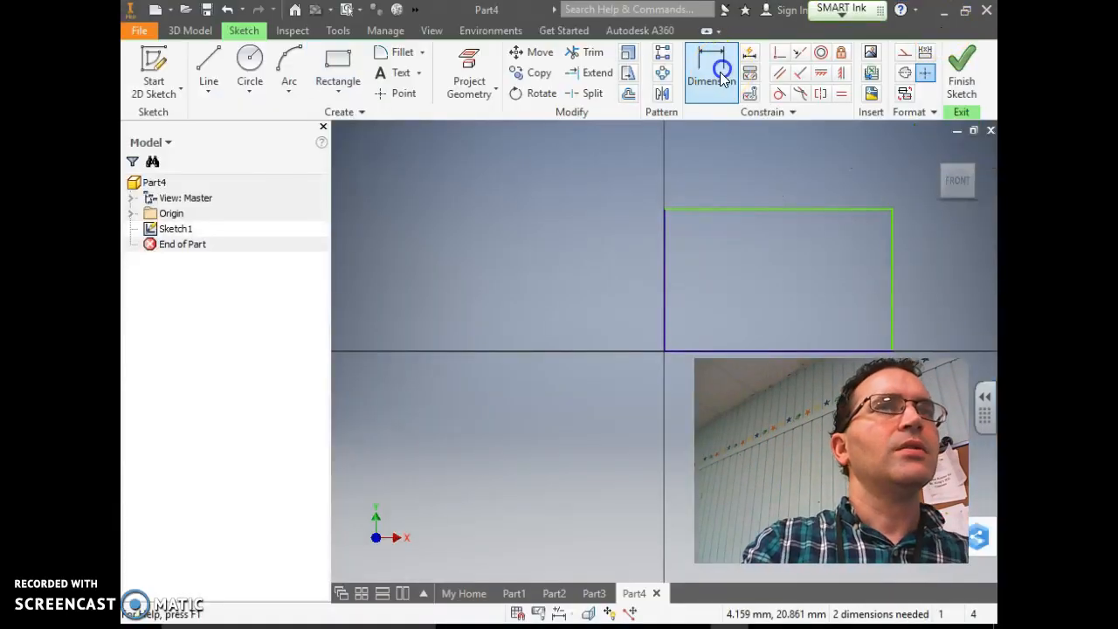
left_click(735, 211)
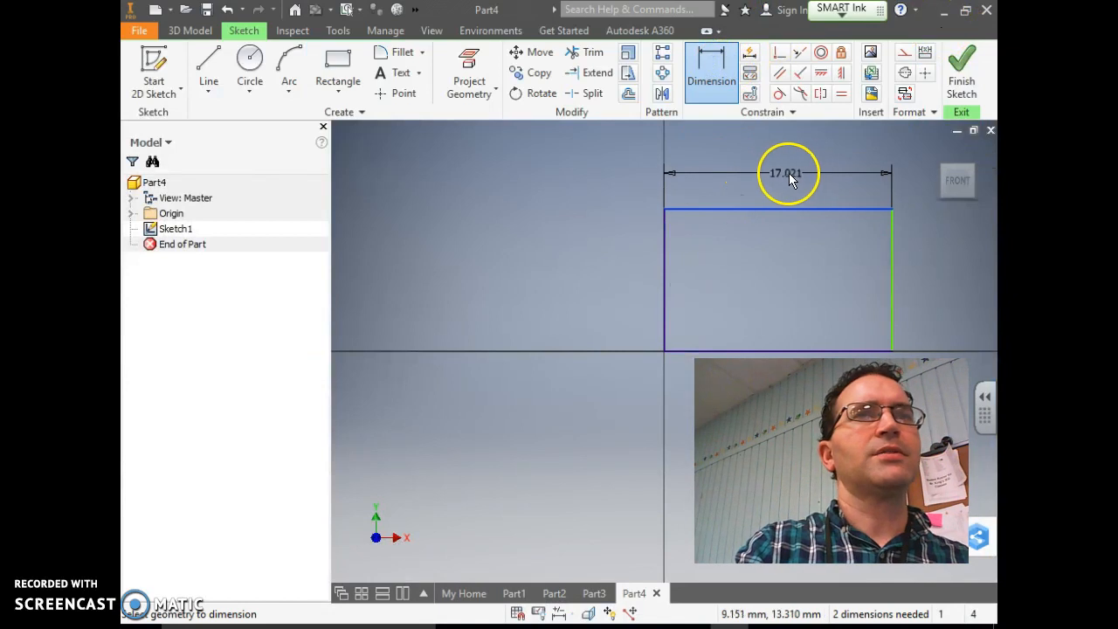
left_click(777, 175)
type("100")
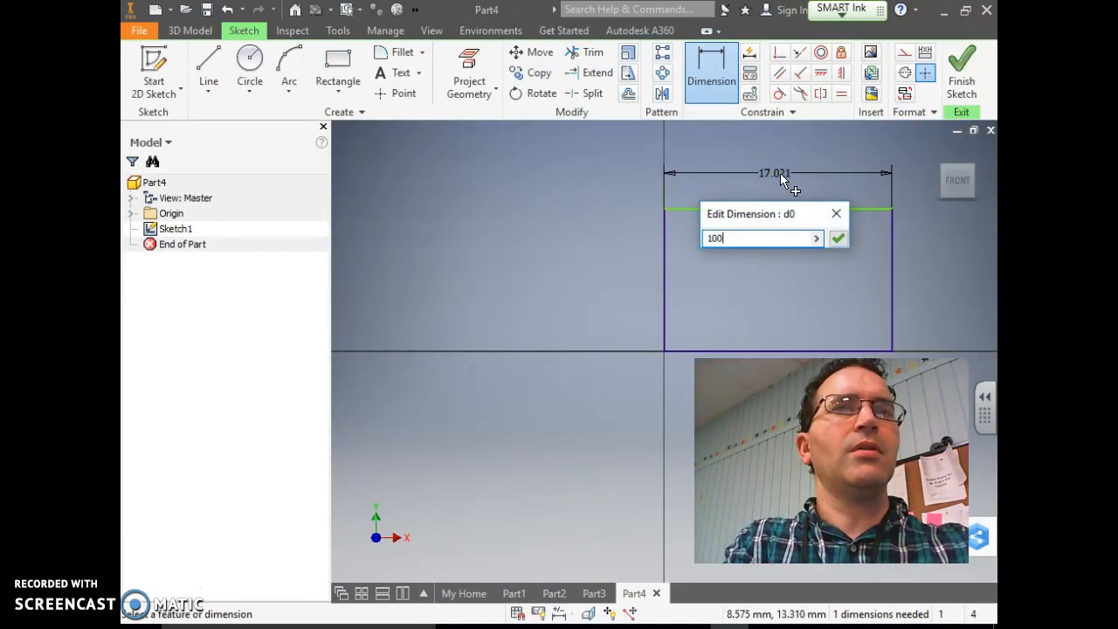
left_click(836, 238)
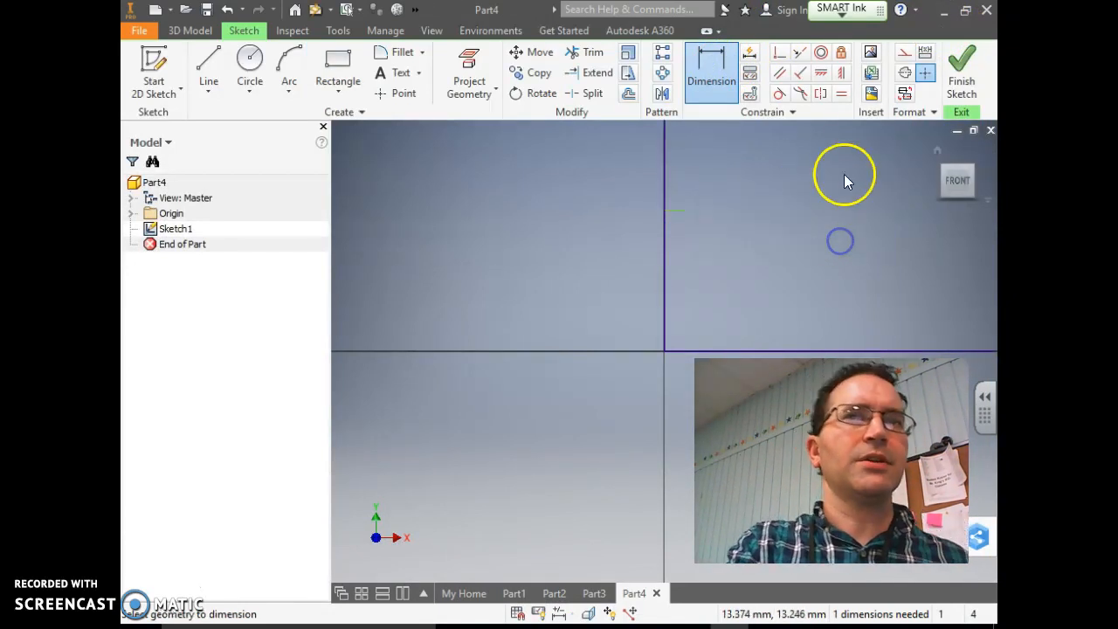
Step: Dimension the rectangle's right vertical edge to 100 mm and show the whole sketch in the home view
left_click(937, 149)
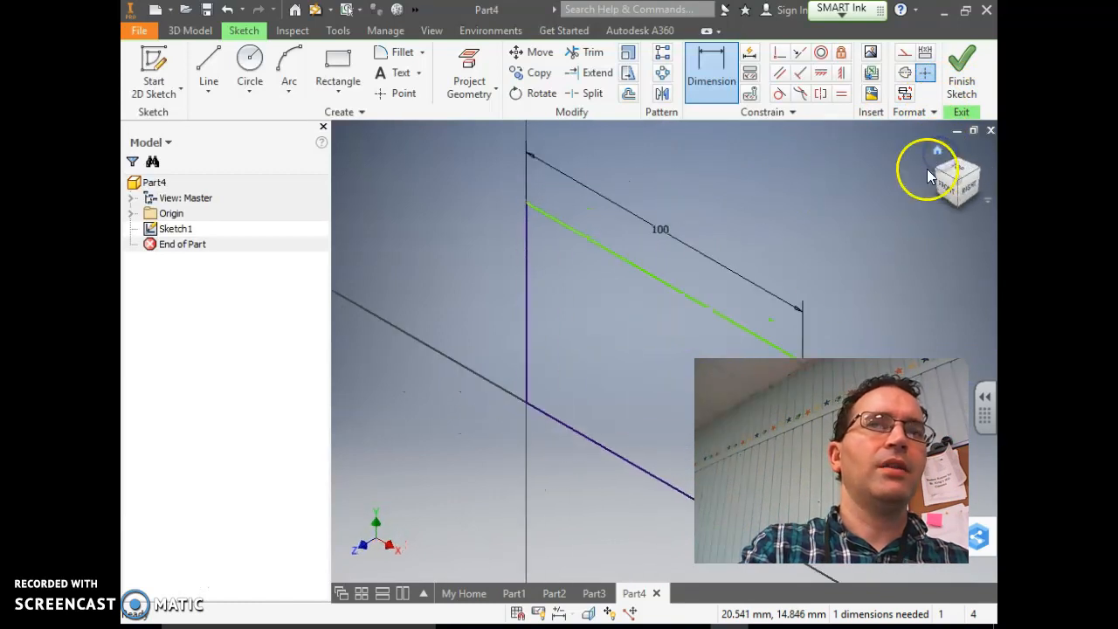
left_click_drag(824, 460, 304, 448)
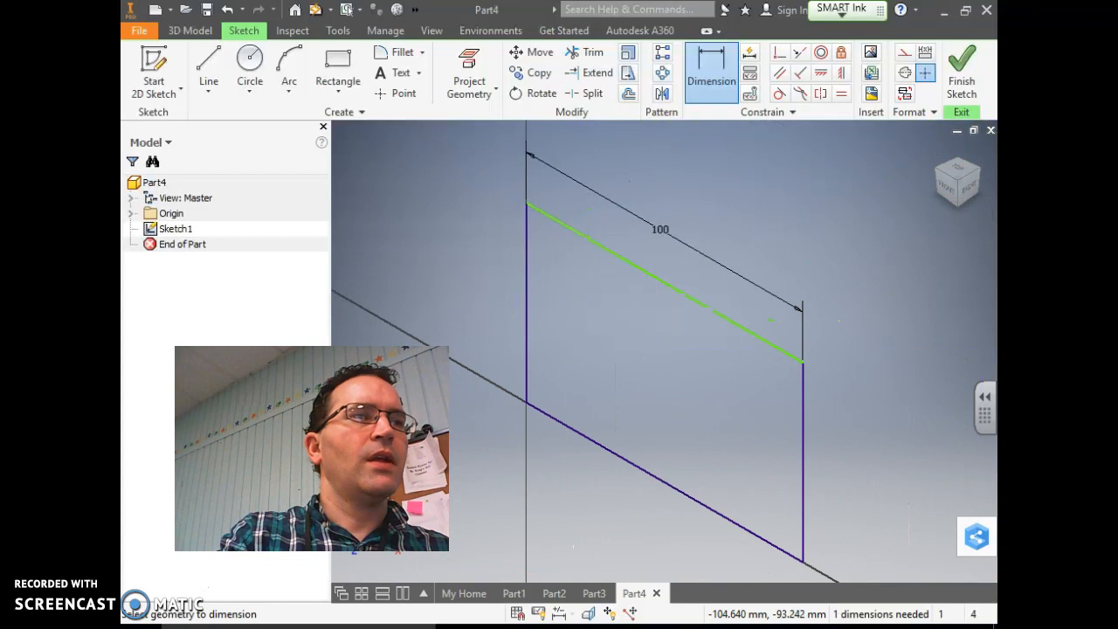
left_click(805, 431)
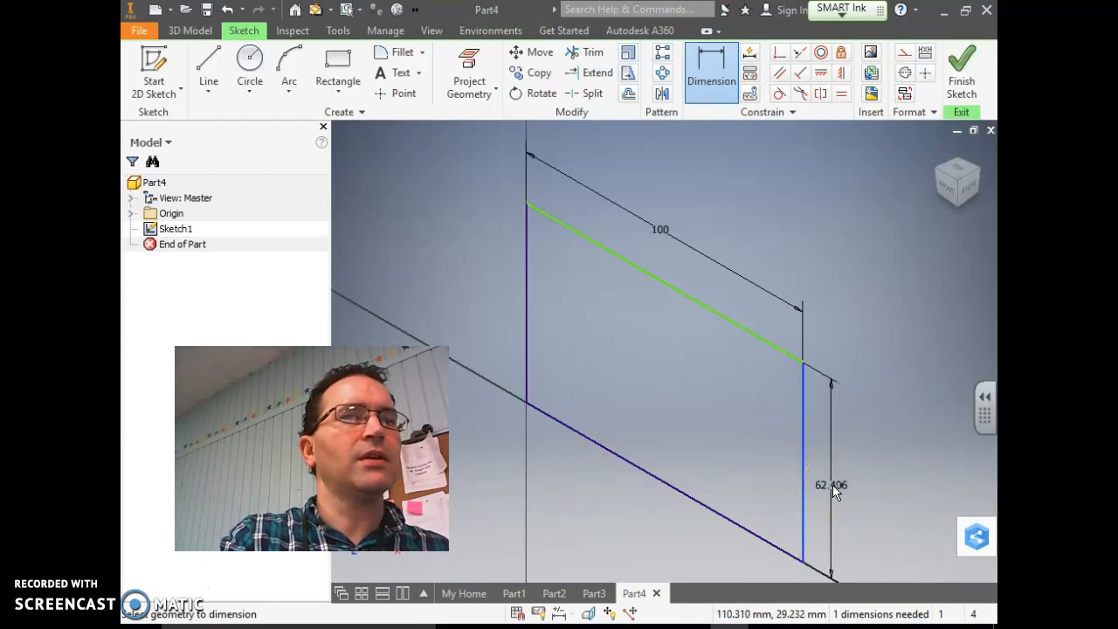
left_click(833, 488)
type("1")
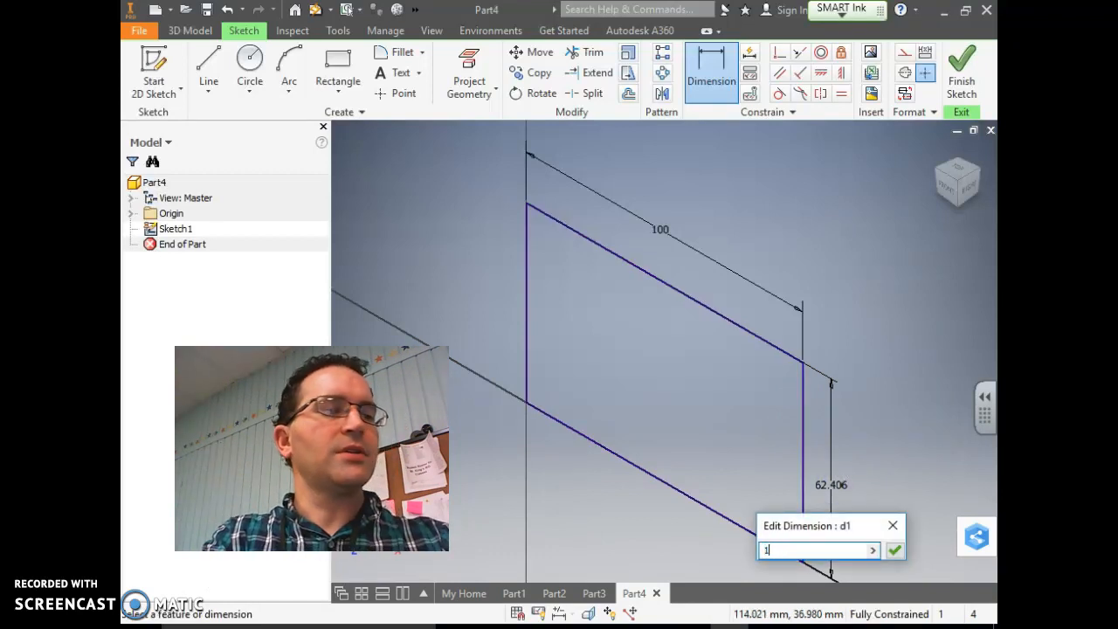
type("00")
left_click(893, 549)
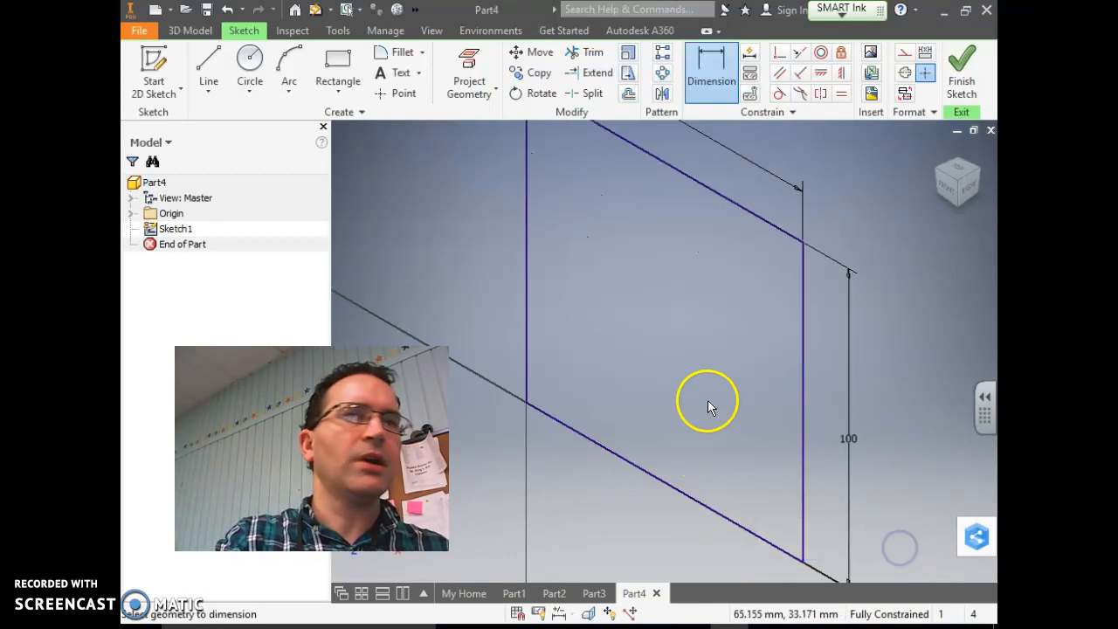
left_click(935, 150)
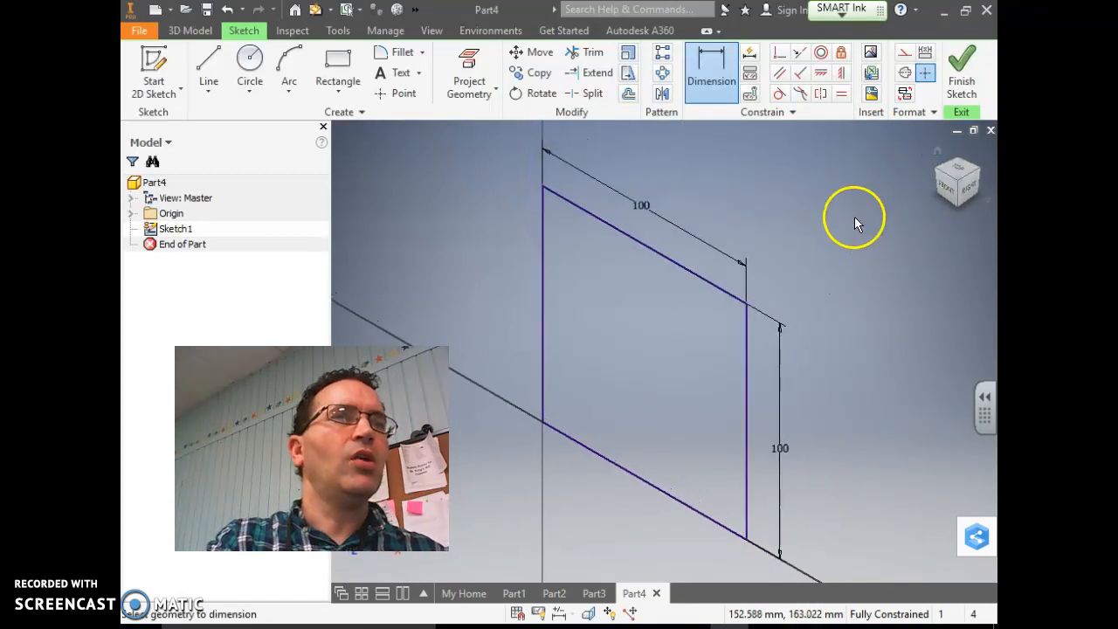
Step: Finish the sketch, extrude the square 100 mm into a cube, and show it in the home view
left_click(964, 68)
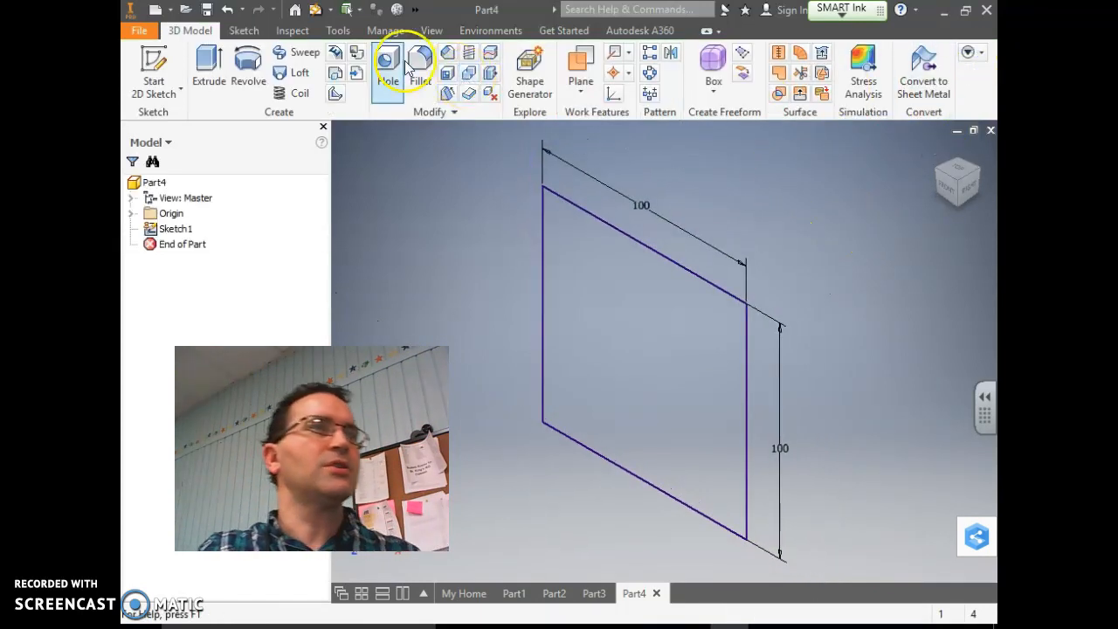
left_click(207, 55)
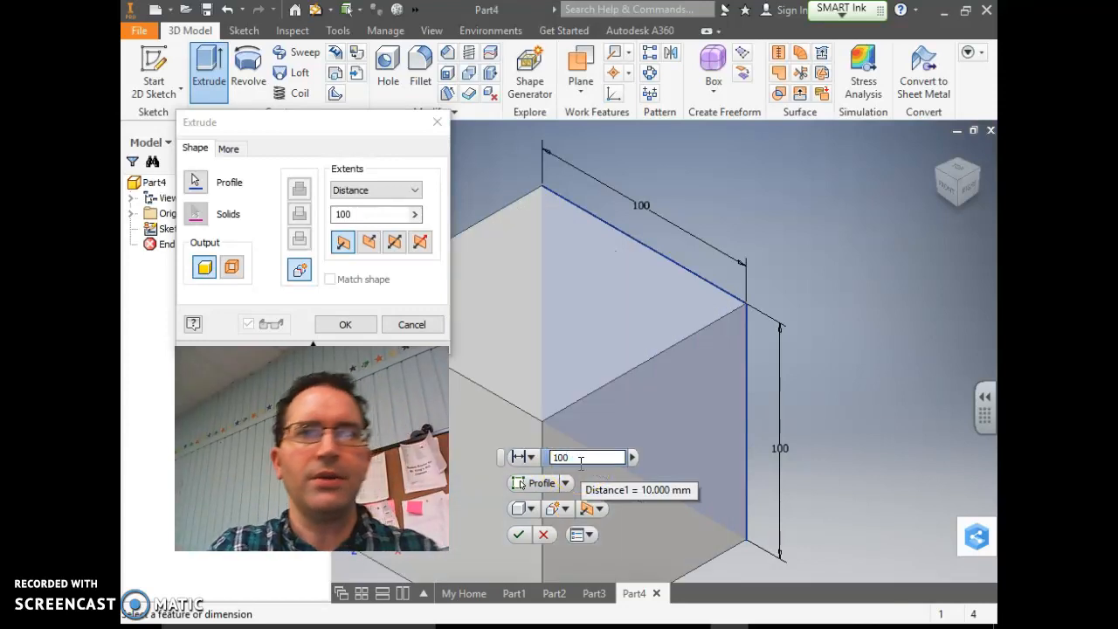
left_click(519, 535)
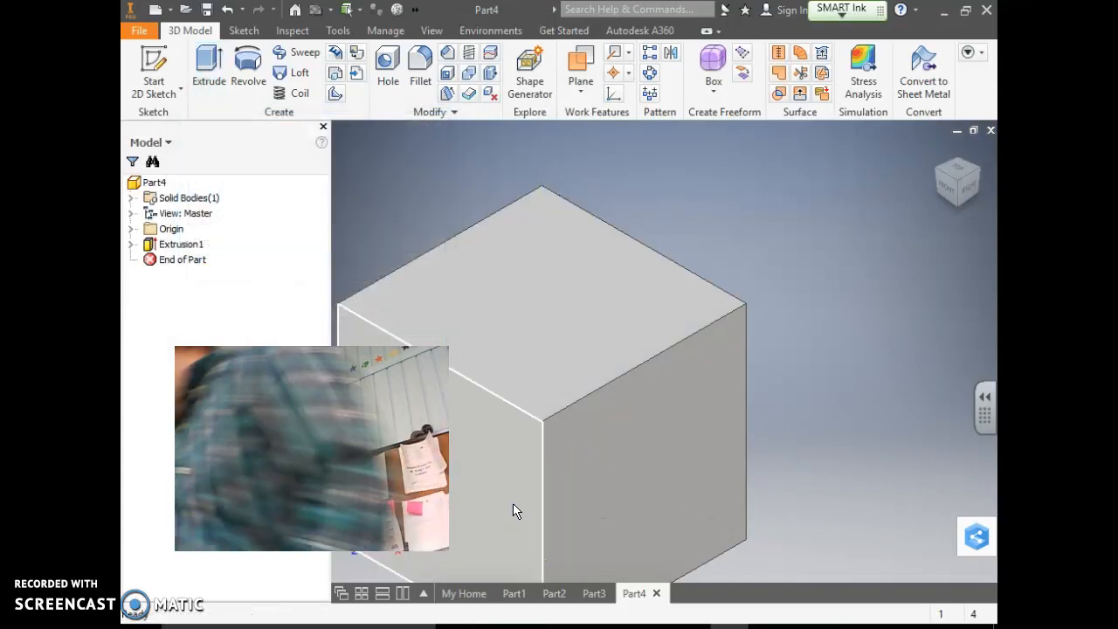
left_click(542, 535)
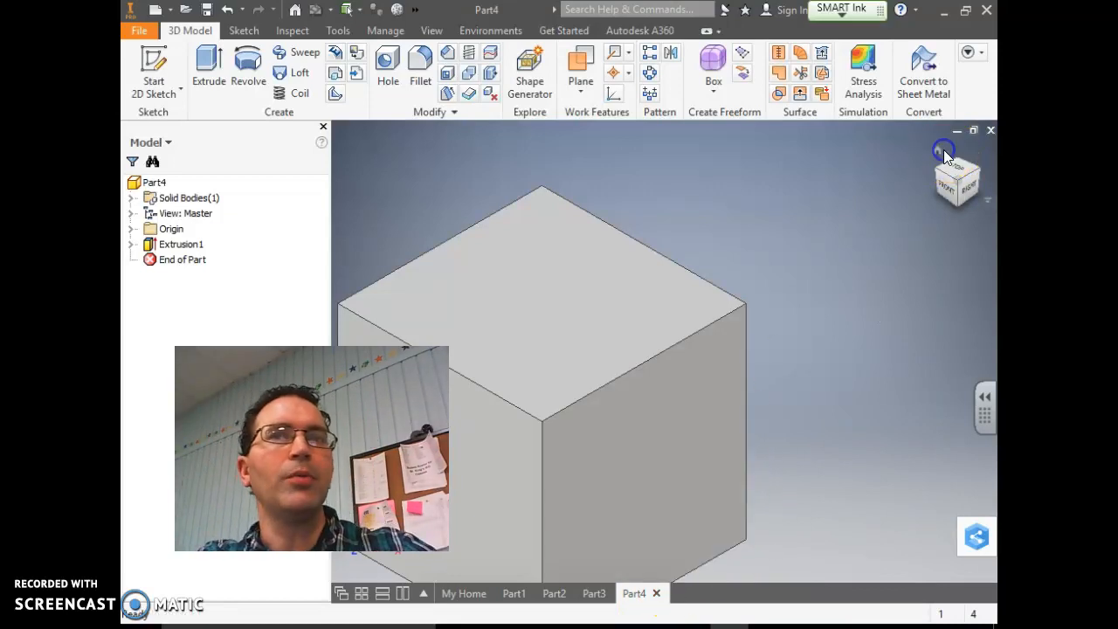
left_click(943, 152)
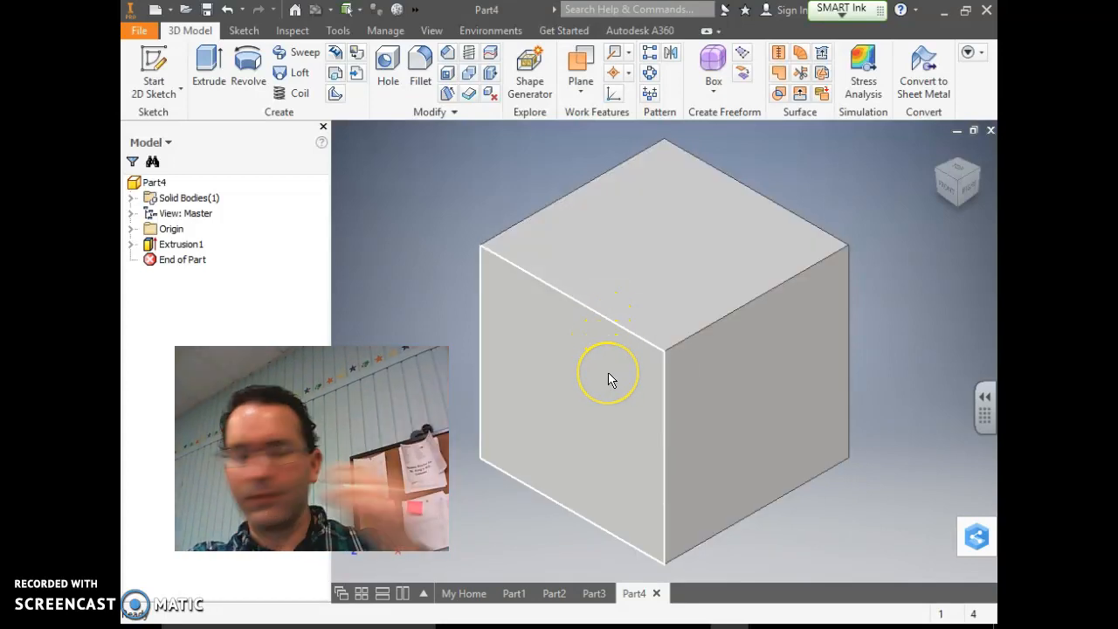
Step: Following the tutorial sheet in IPEVO Visualizer, start a 2D sketch on the cube's front face in Inventor
key("alt+Tab")
key("alt+Tab")
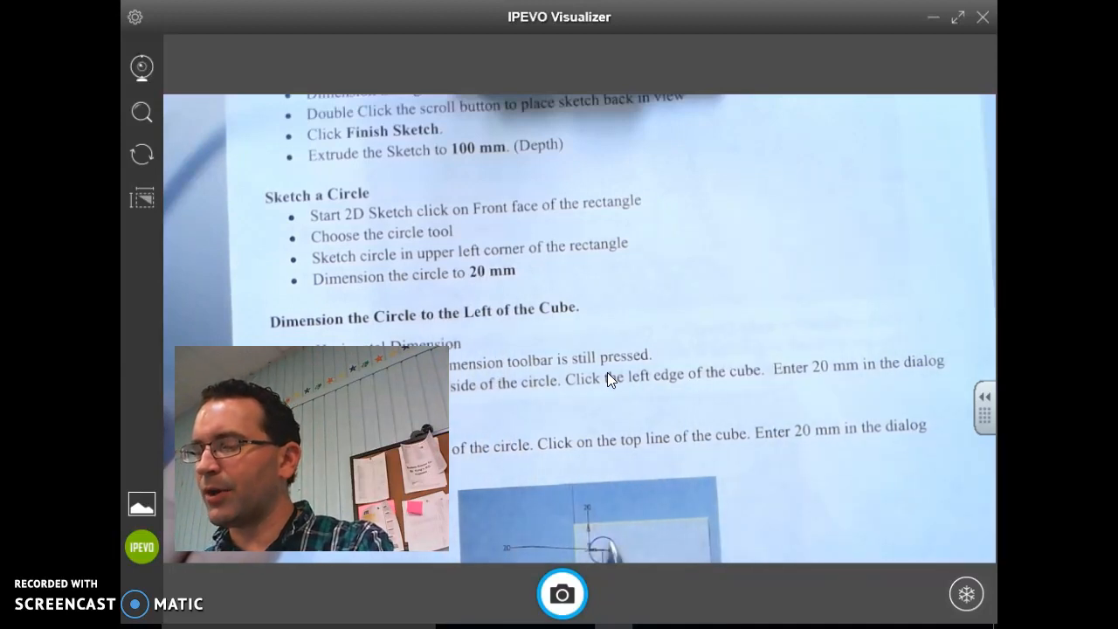
left_click(592, 375)
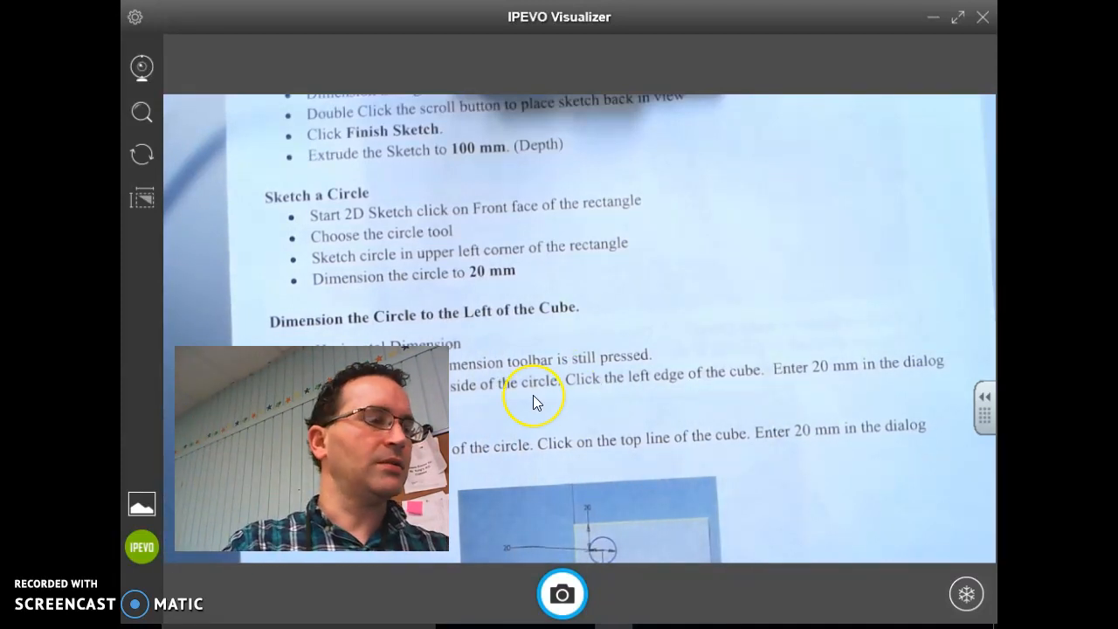
key("alt+Tab")
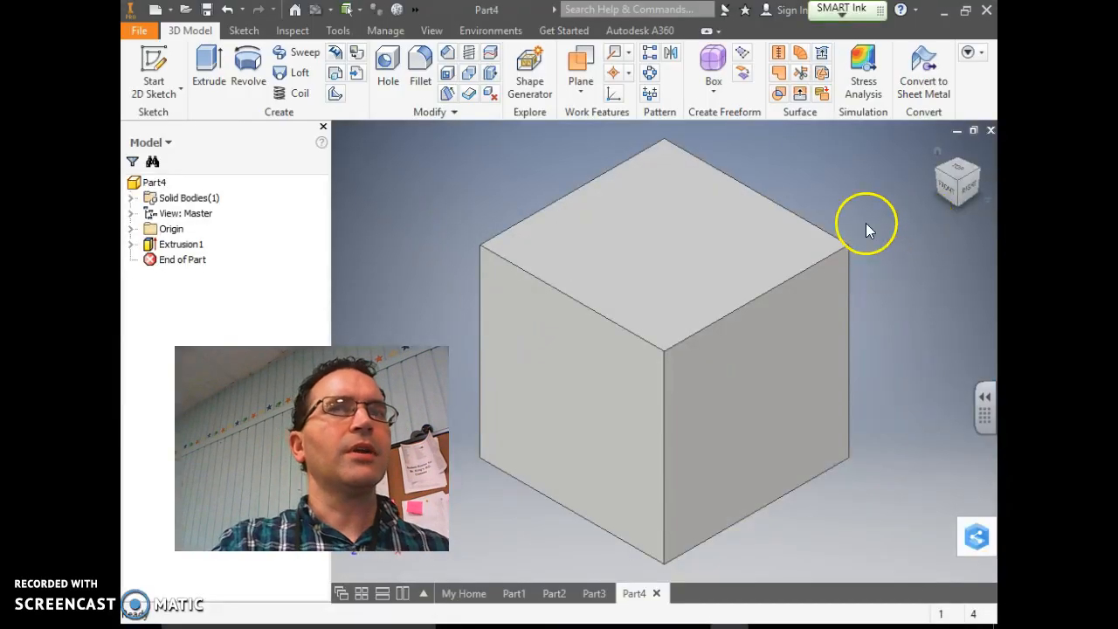
left_click(231, 30)
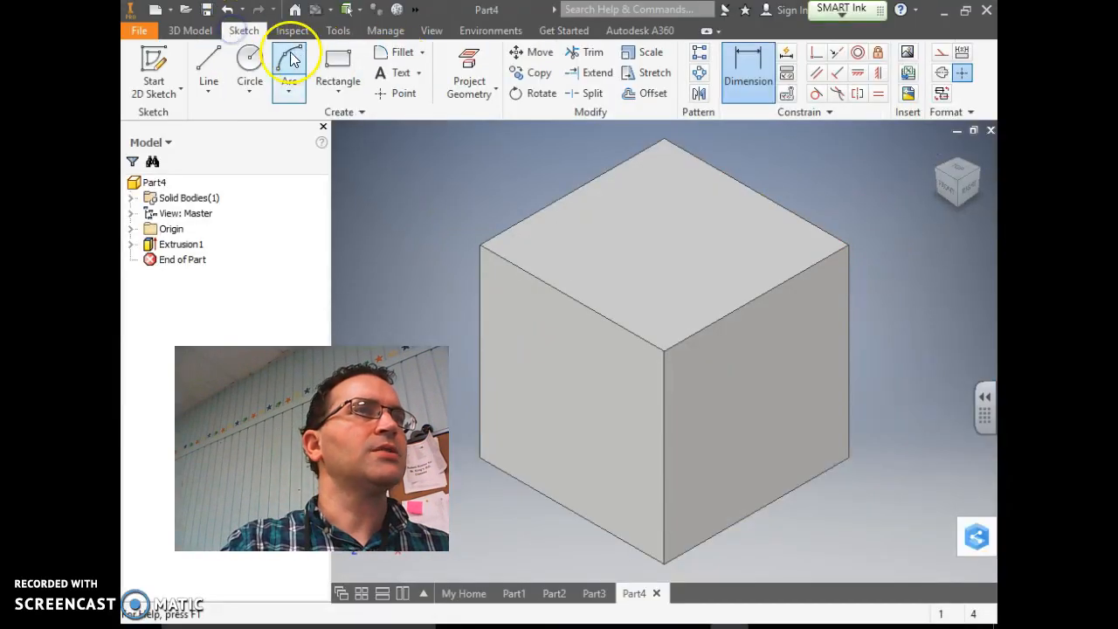
left_click(155, 66)
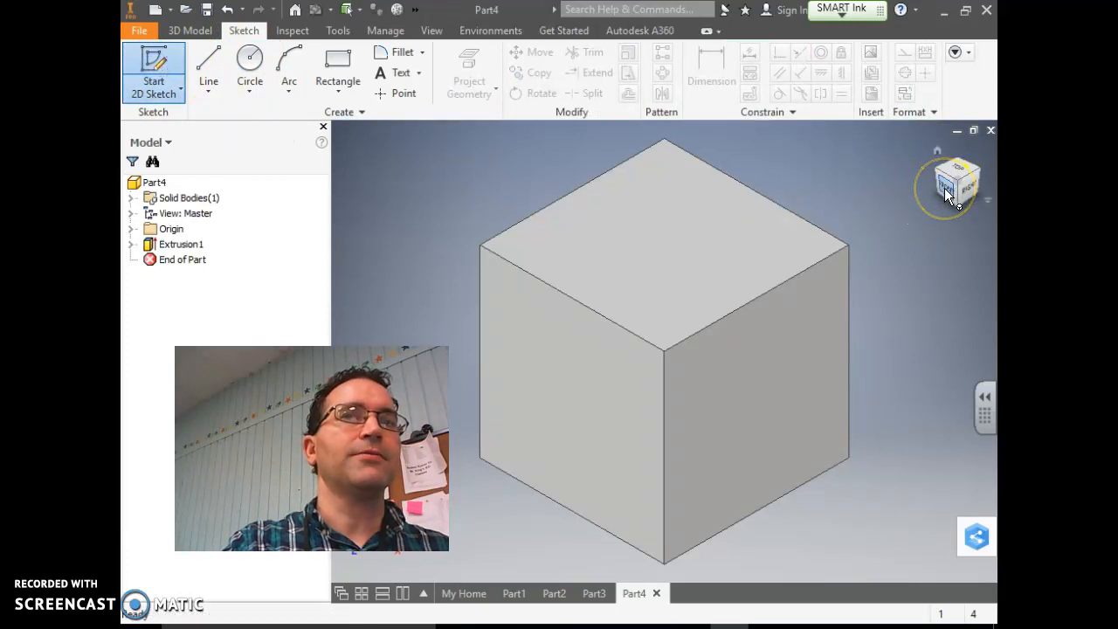
left_click(629, 379)
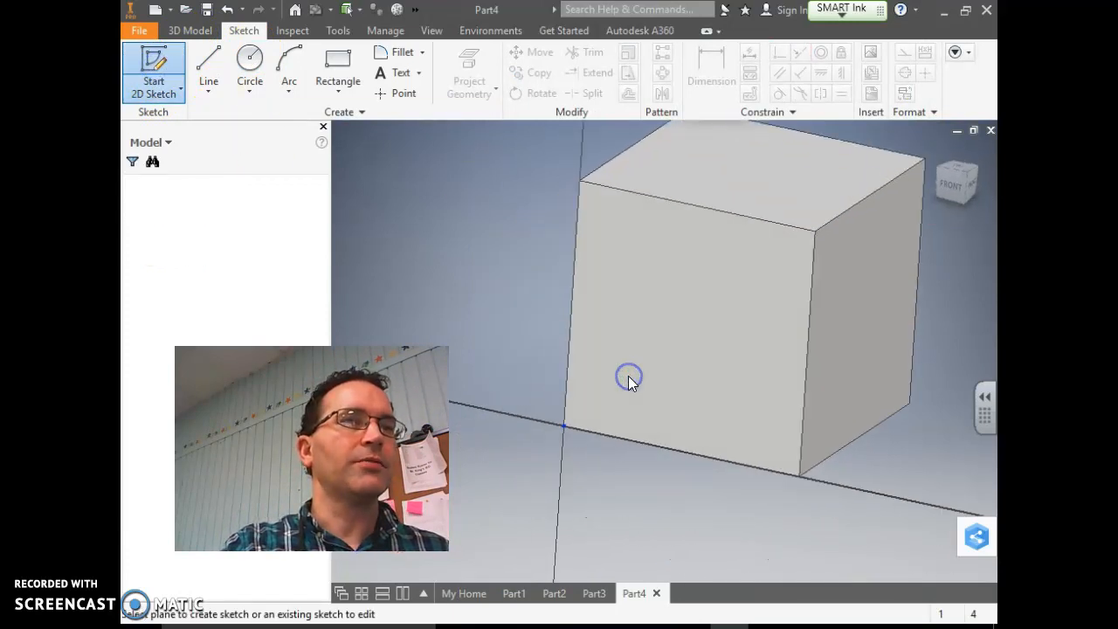
middle_click_drag(833, 303, 702, 444)
mouse_move(618, 312)
middle_mouse_down()
mouse_move(669, 309)
mouse_move(539, 359)
mouse_move(604, 352)
mouse_move(568, 347)
middle_mouse_up()
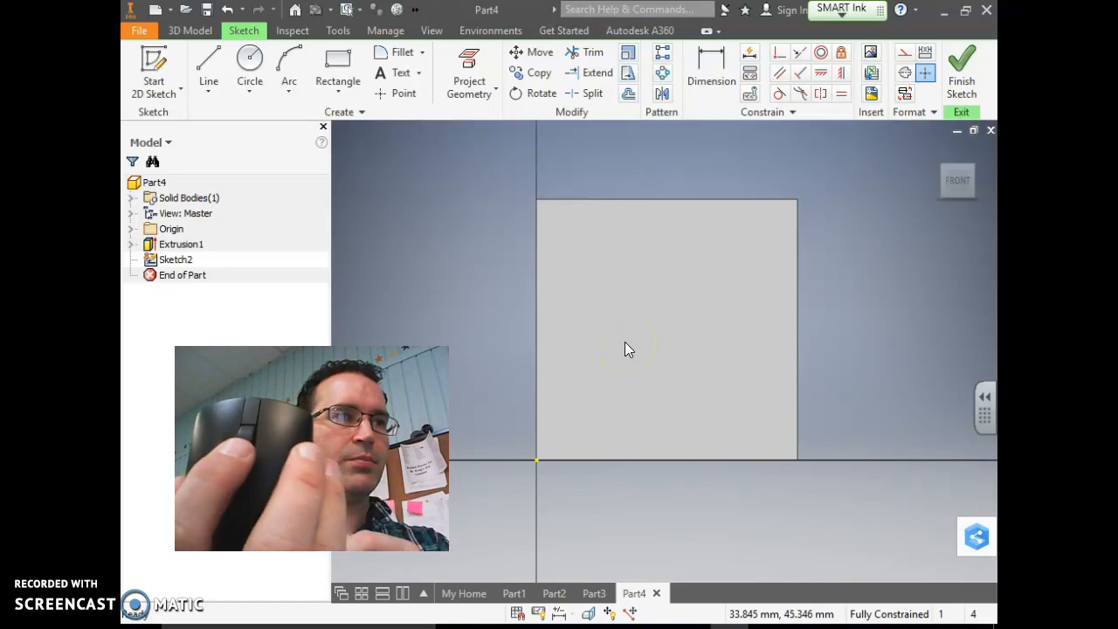
middle_click_drag(625, 342, 625, 341)
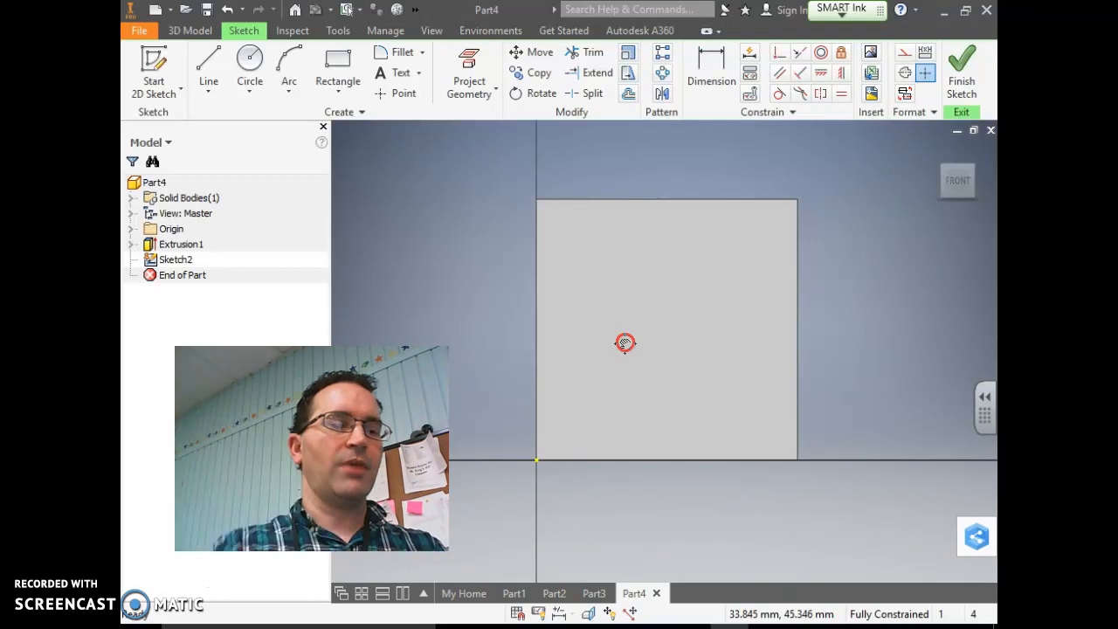
mouse_move(600, 378)
middle_mouse_down()
mouse_move(766, 357)
mouse_move(607, 342)
mouse_move(612, 385)
middle_mouse_up()
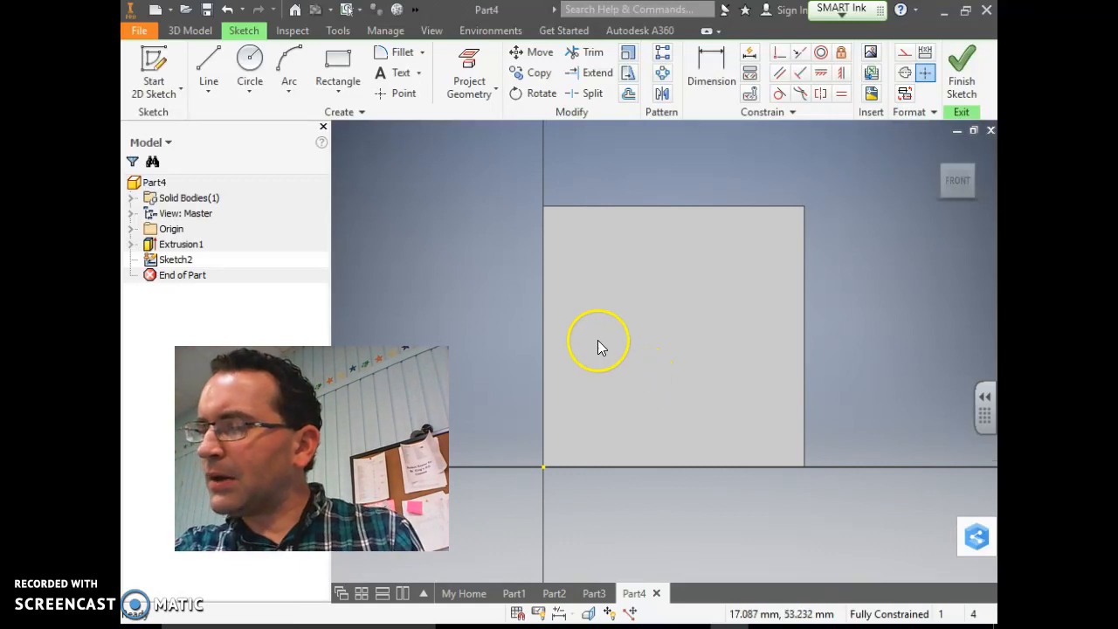
Step: Sketch a 20 mm diameter center-point circle near the upper left corner of the cube's front face
left_click(250, 58)
left_click(557, 225)
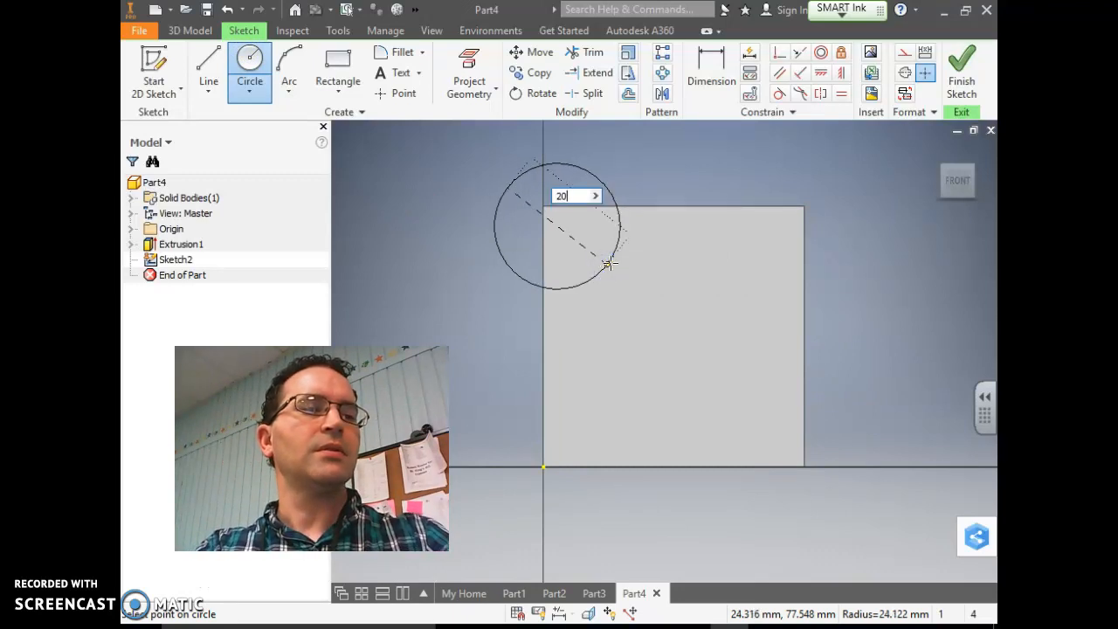
key("Return")
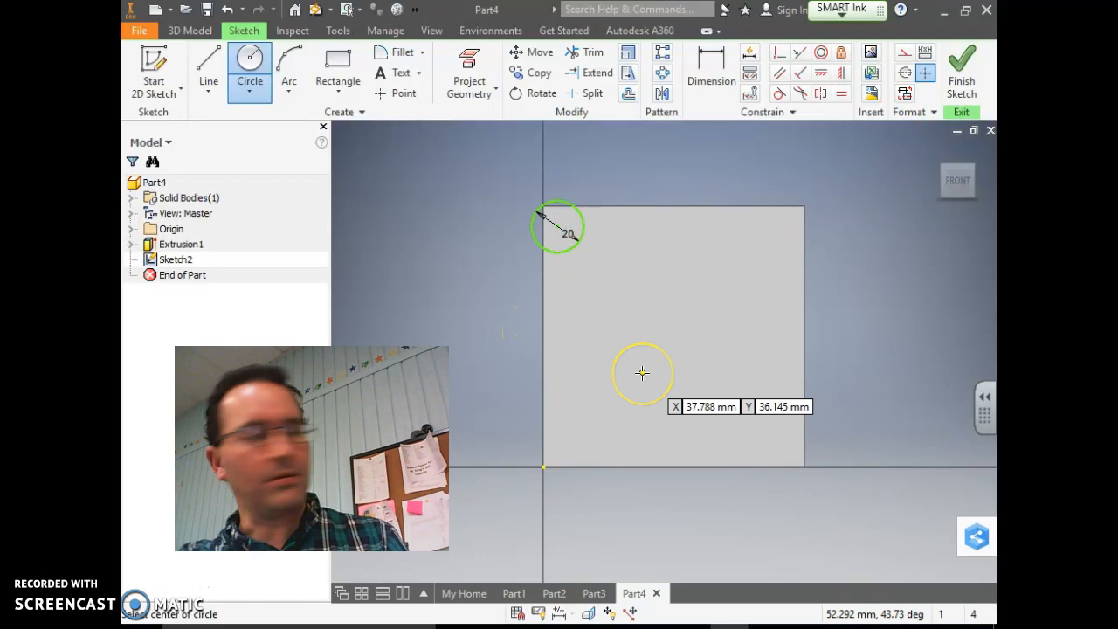
Step: Following the tutorial sheet, dimension the circle's center horizontally 20 mm from the left edge of the front face
key("alt+Tab")
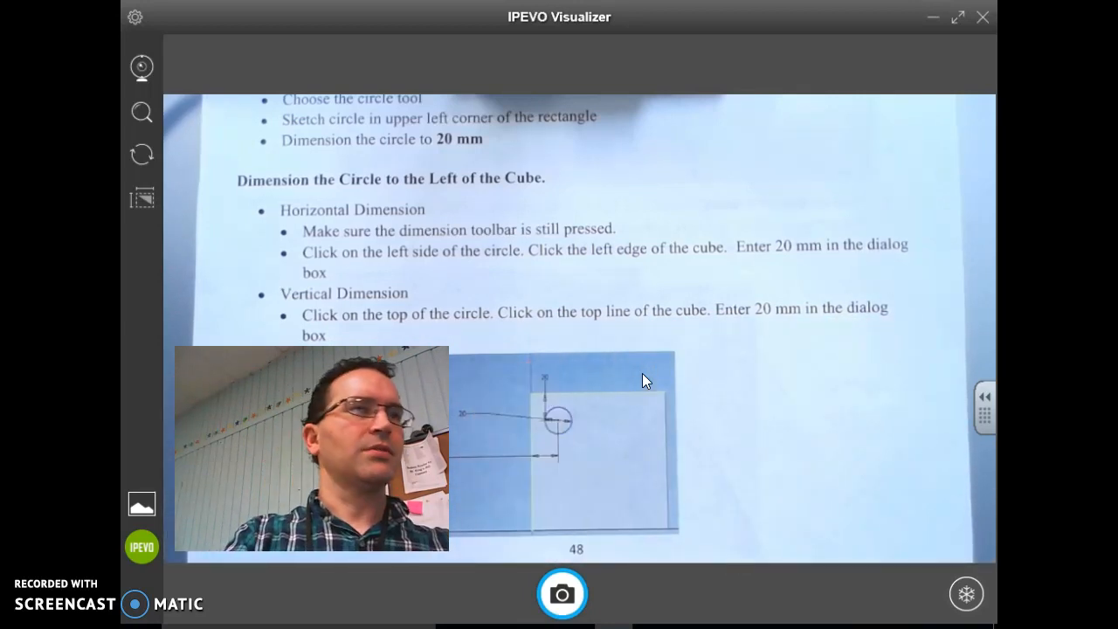
key("alt+Tab")
left_click(710, 75)
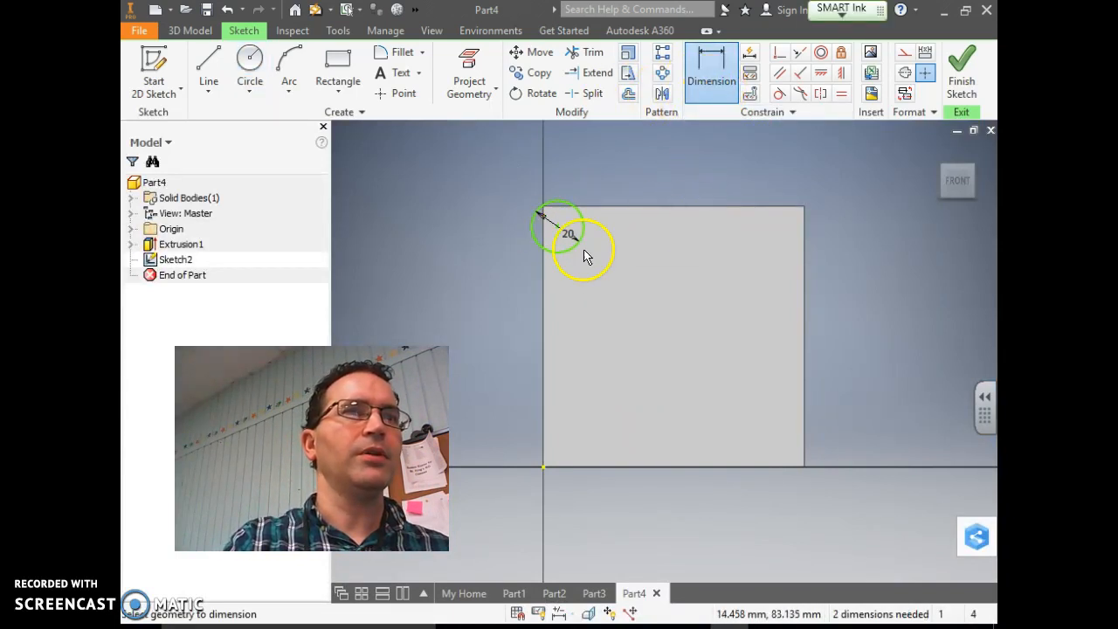
left_click(543, 300)
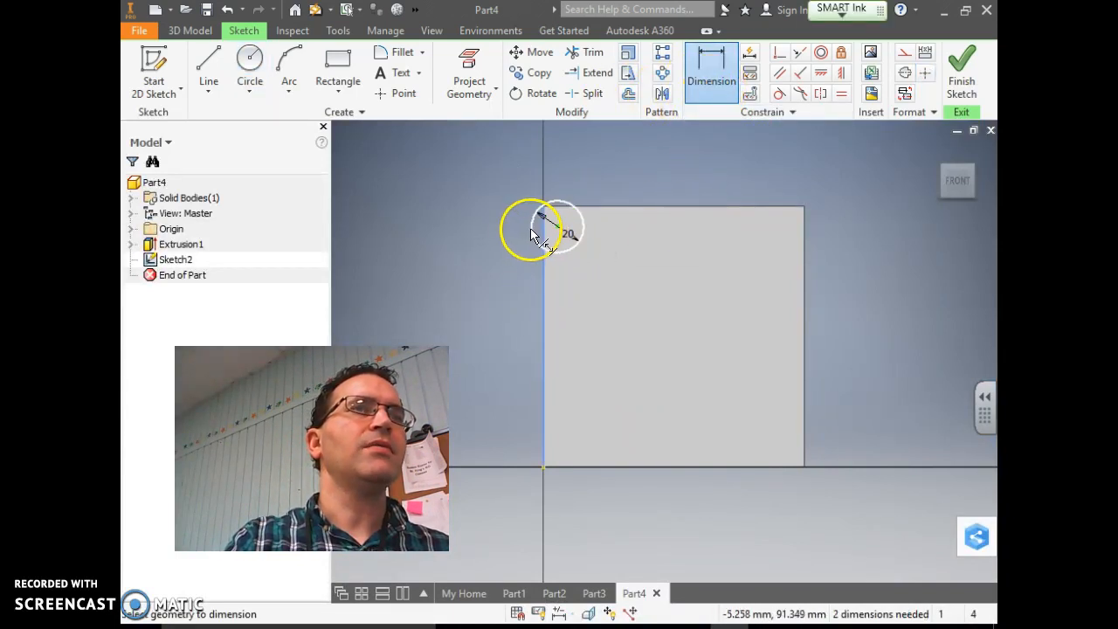
left_click(532, 231)
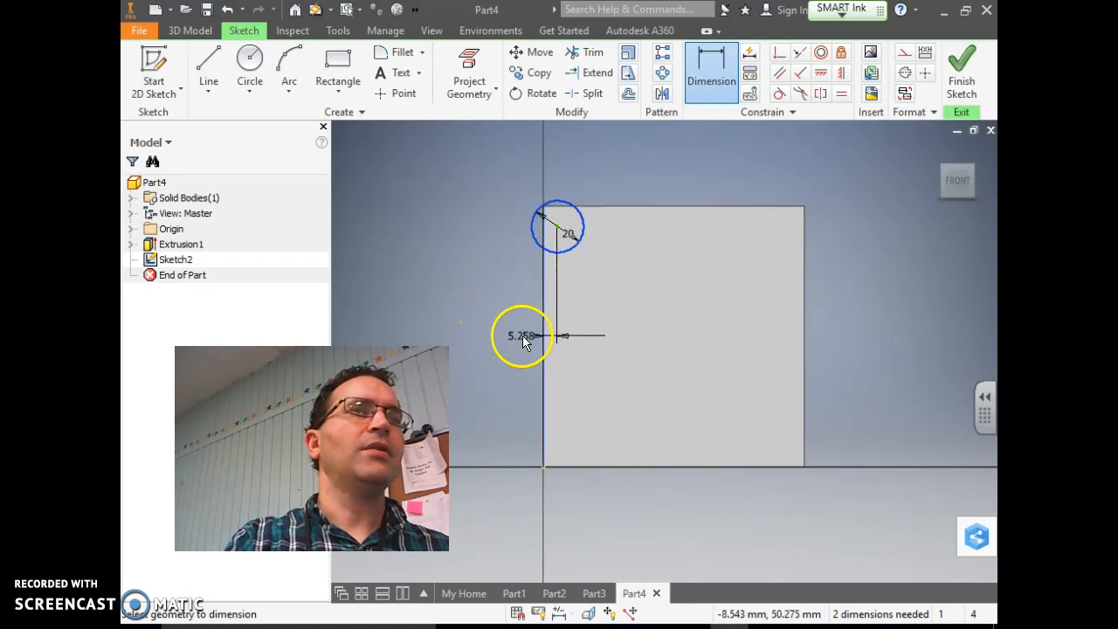
left_click(550, 526)
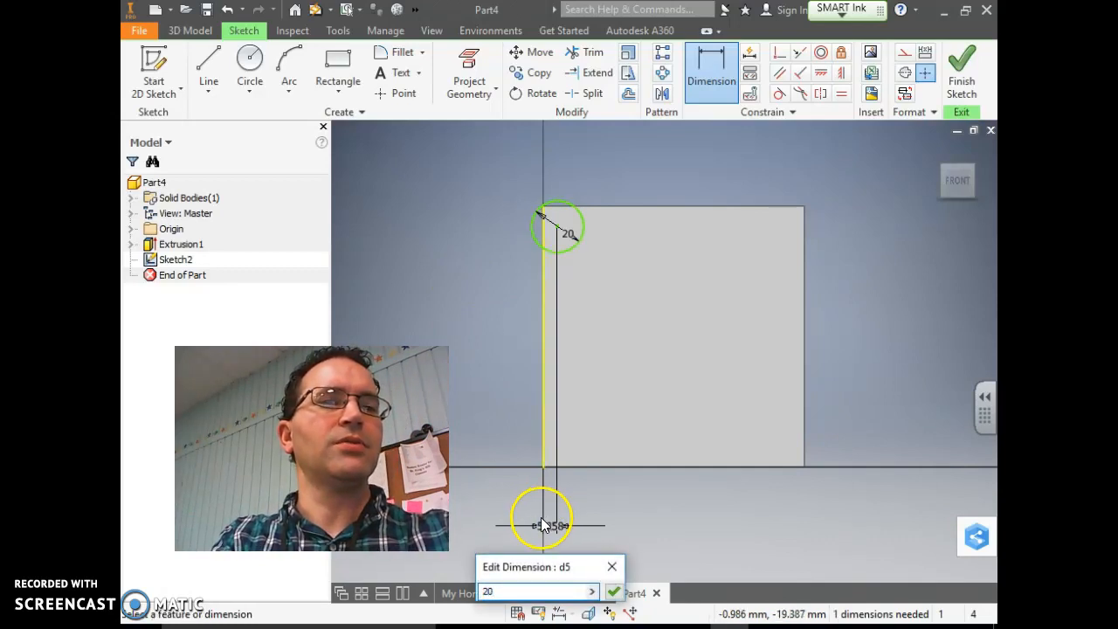
left_click(612, 592)
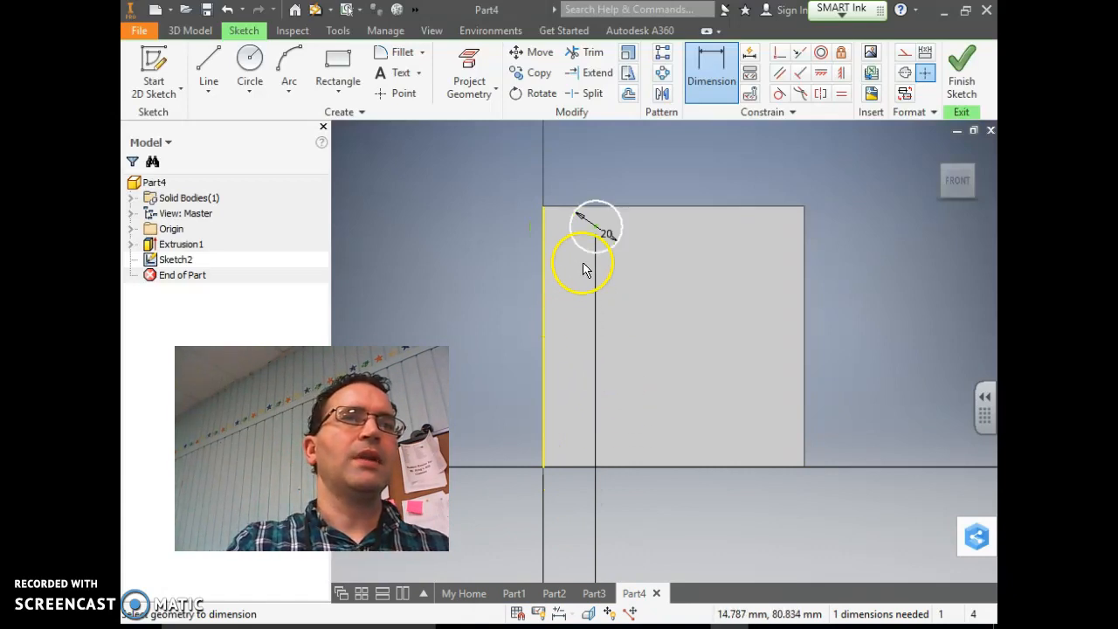
Step: Try to dimension the top of the circle 20 mm from the face's upper edge, and undo that dimension
left_click(563, 207)
left_click(593, 202)
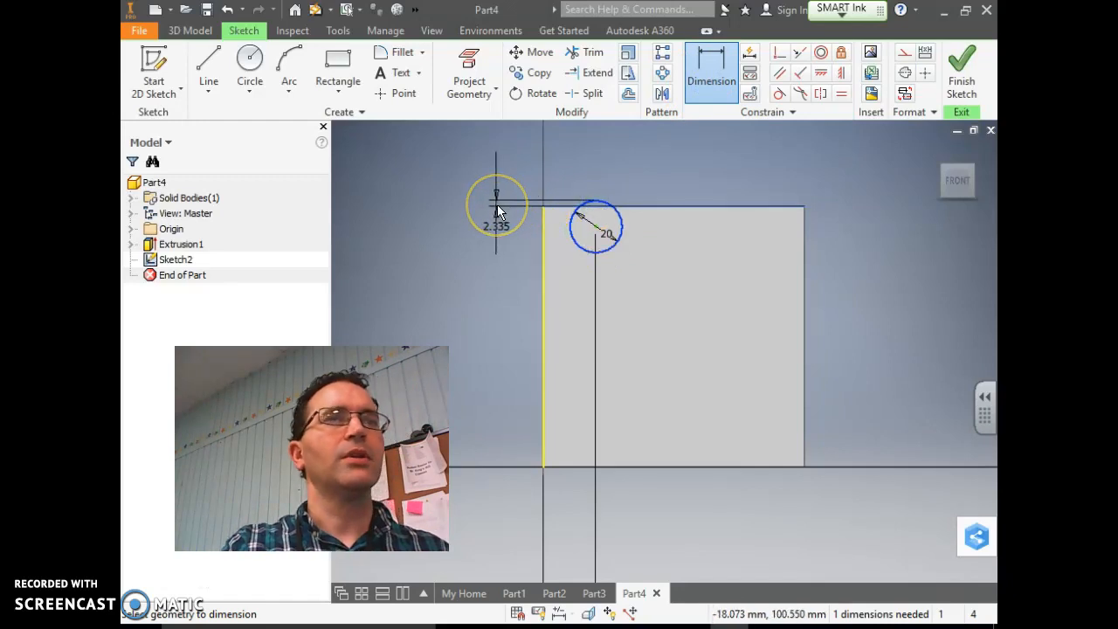
left_click(497, 206)
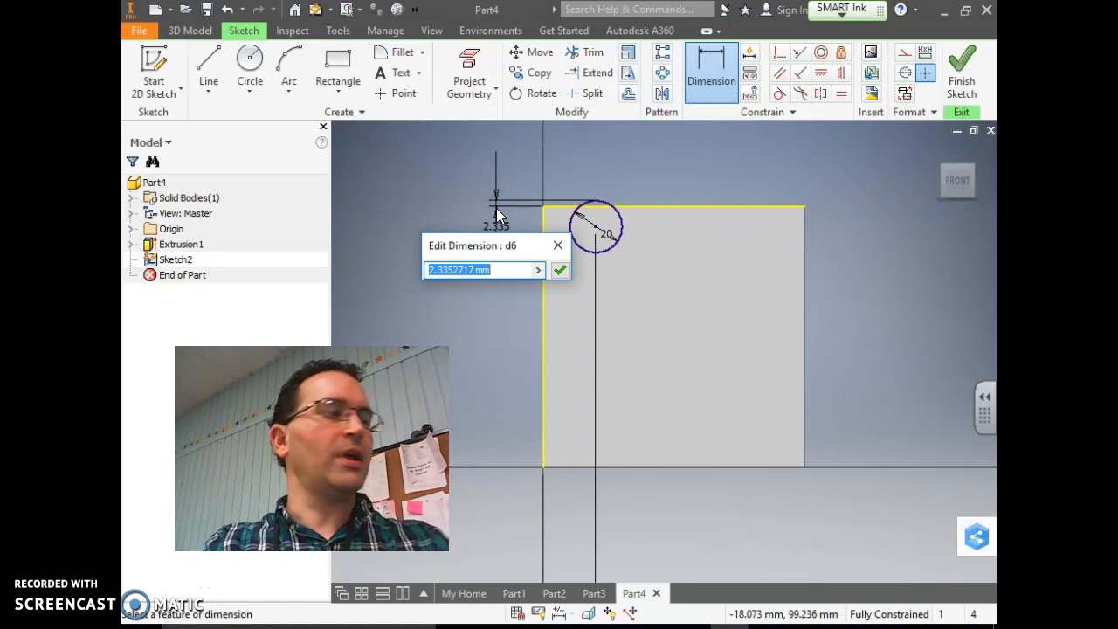
type("20")
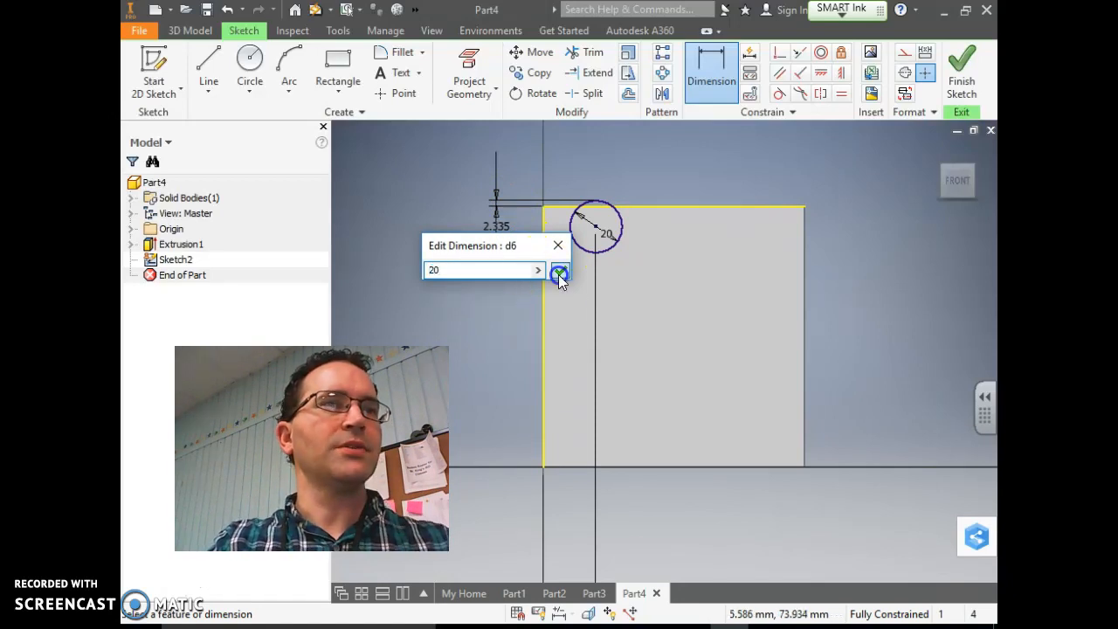
left_click(559, 273)
key("ctrl+z")
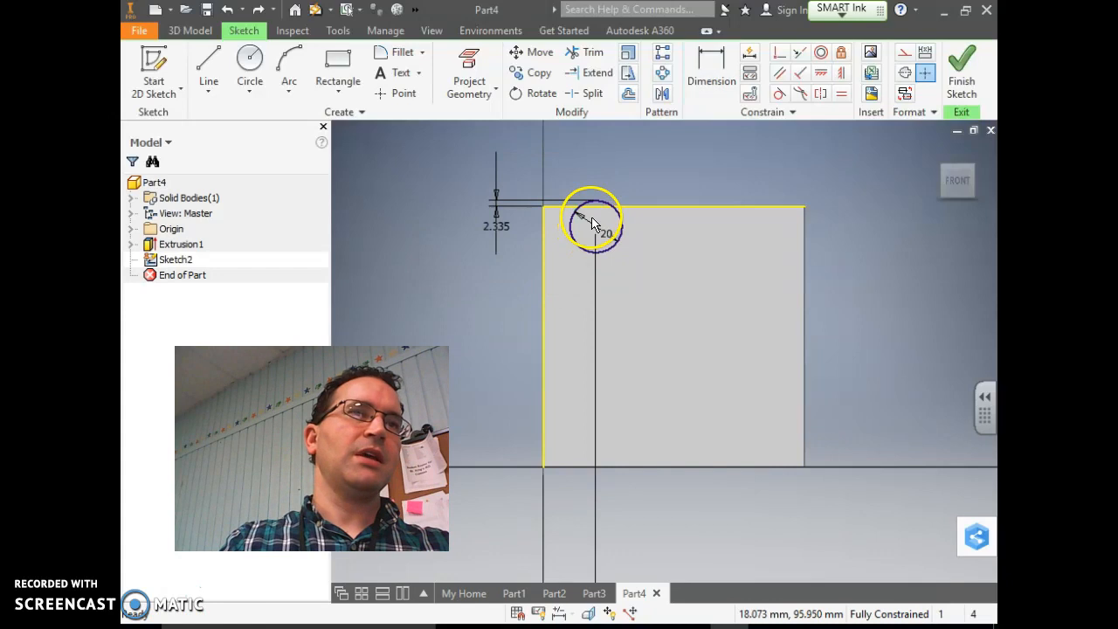
key("ctrl+z")
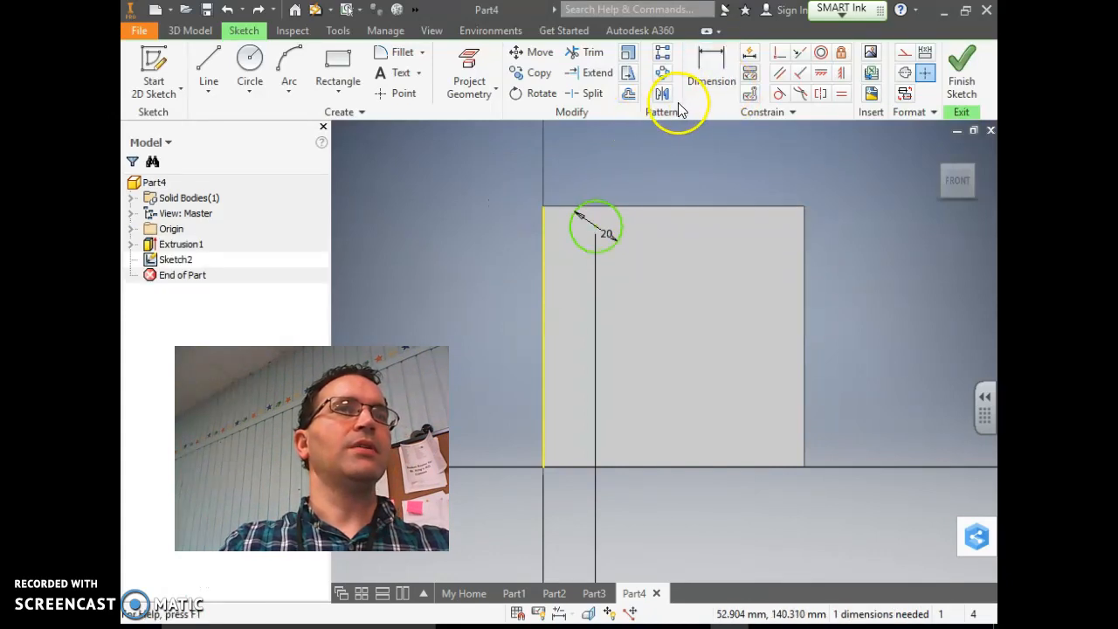
Step: Dimension the circle's center vertically 20 mm from the upper edge of the front face
left_click(712, 77)
left_click(643, 206)
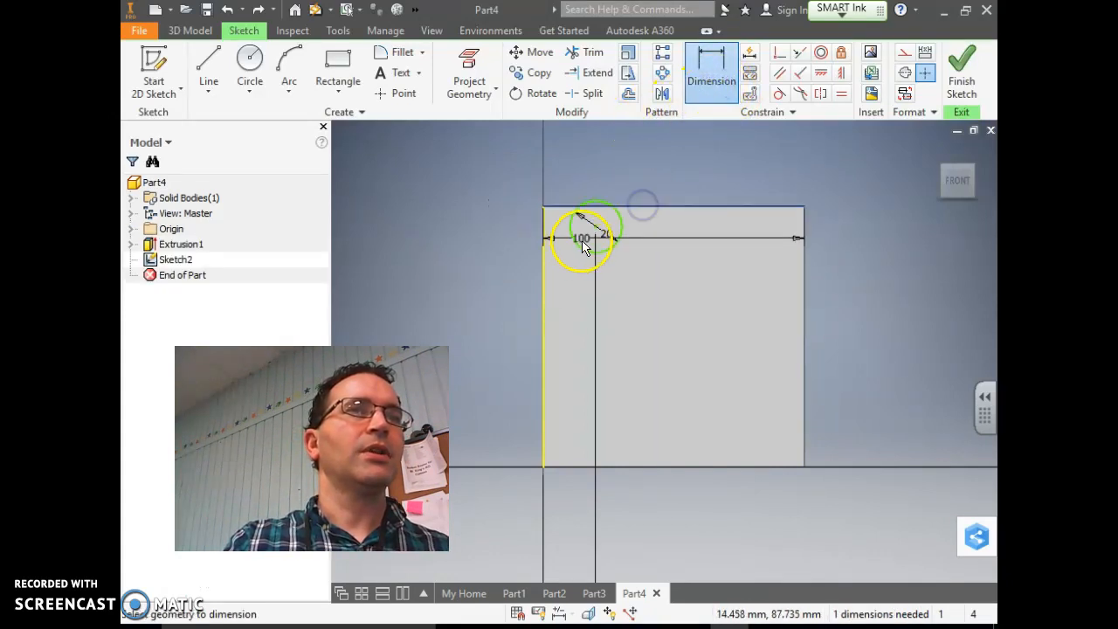
left_click(581, 246)
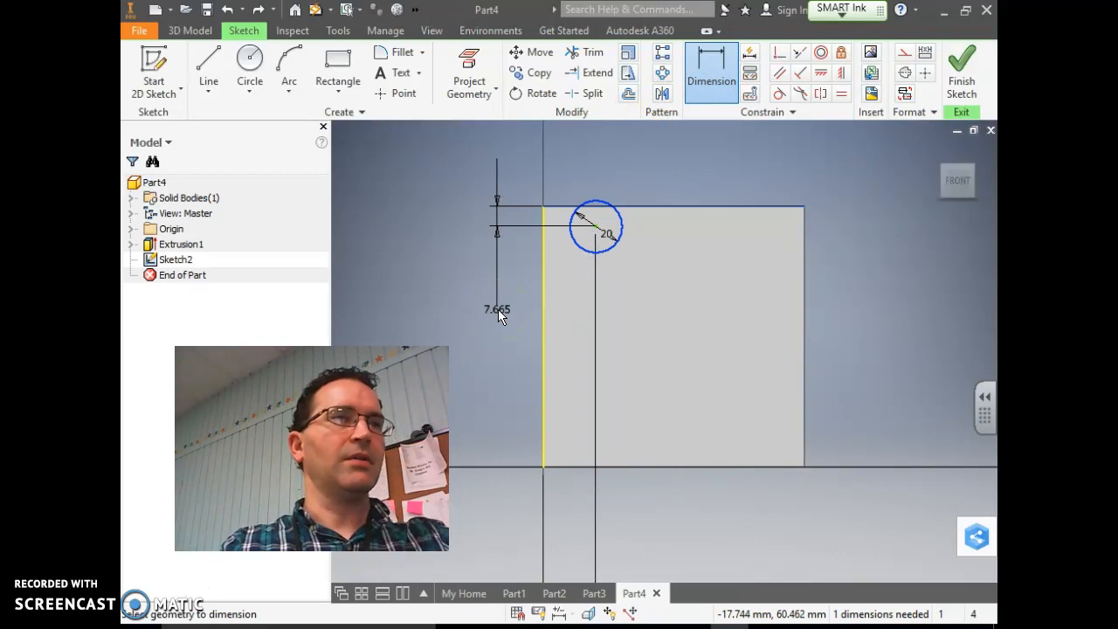
left_click(495, 267)
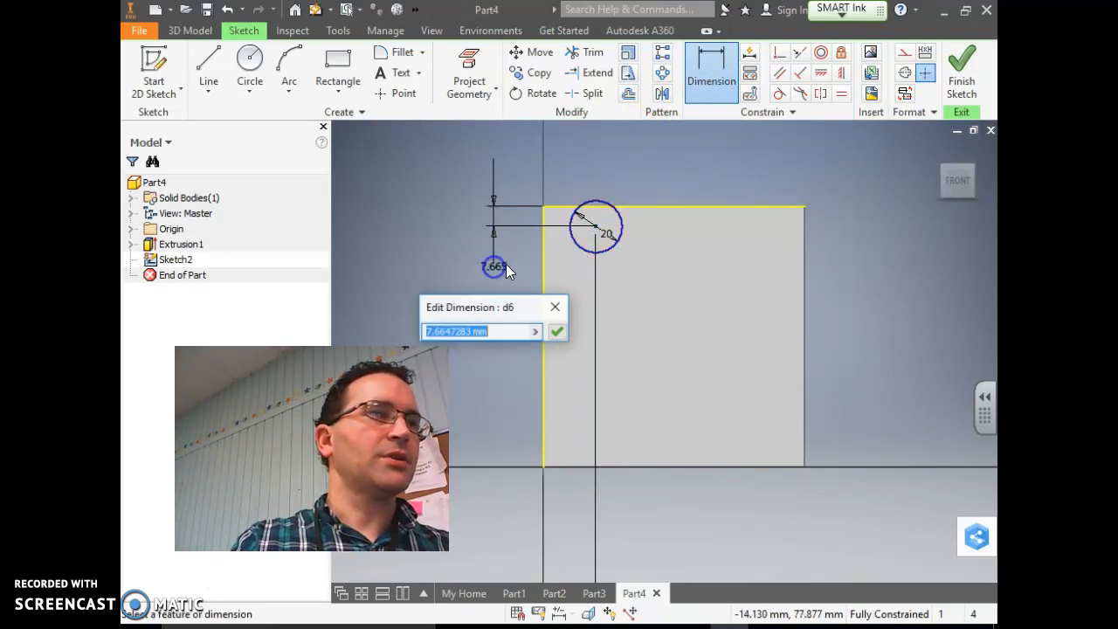
type("20")
left_click(538, 266)
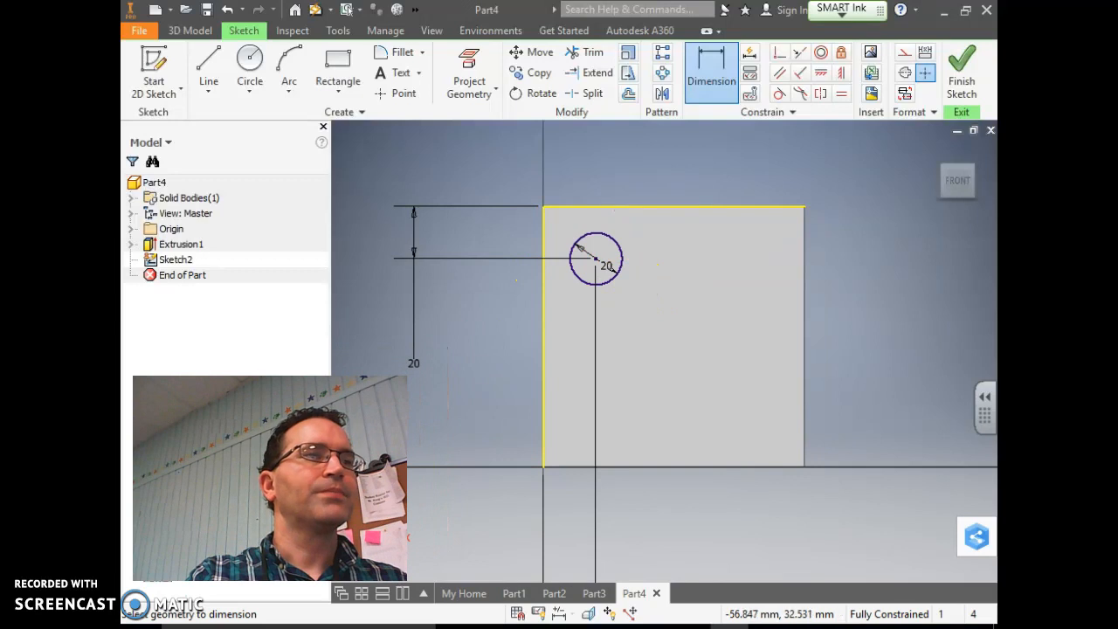
left_click(413, 362)
left_click(410, 346)
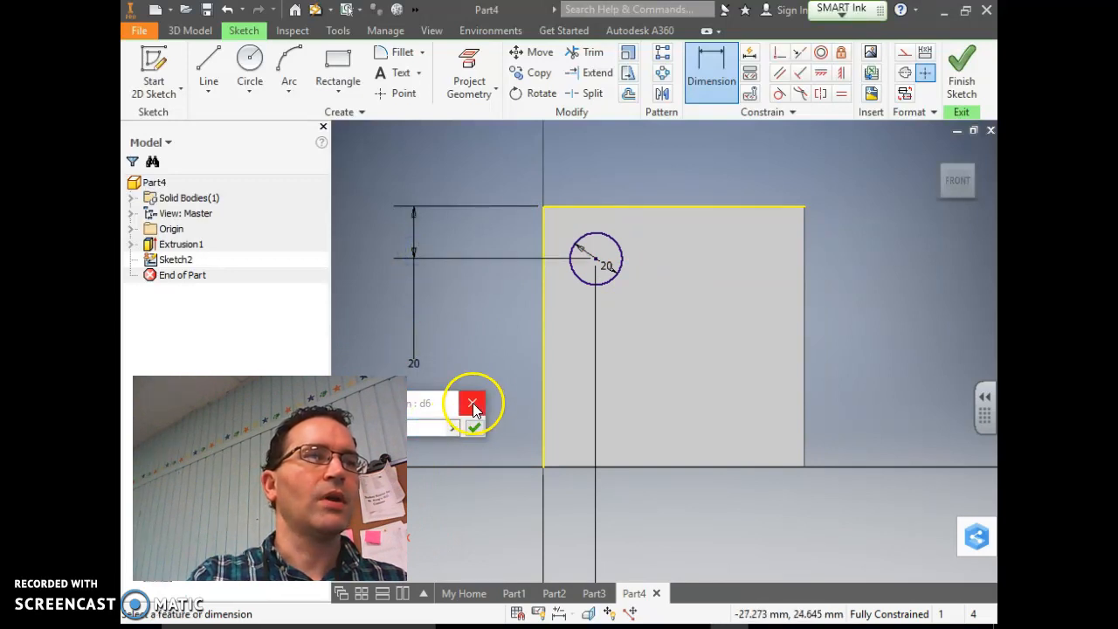
left_click(473, 427)
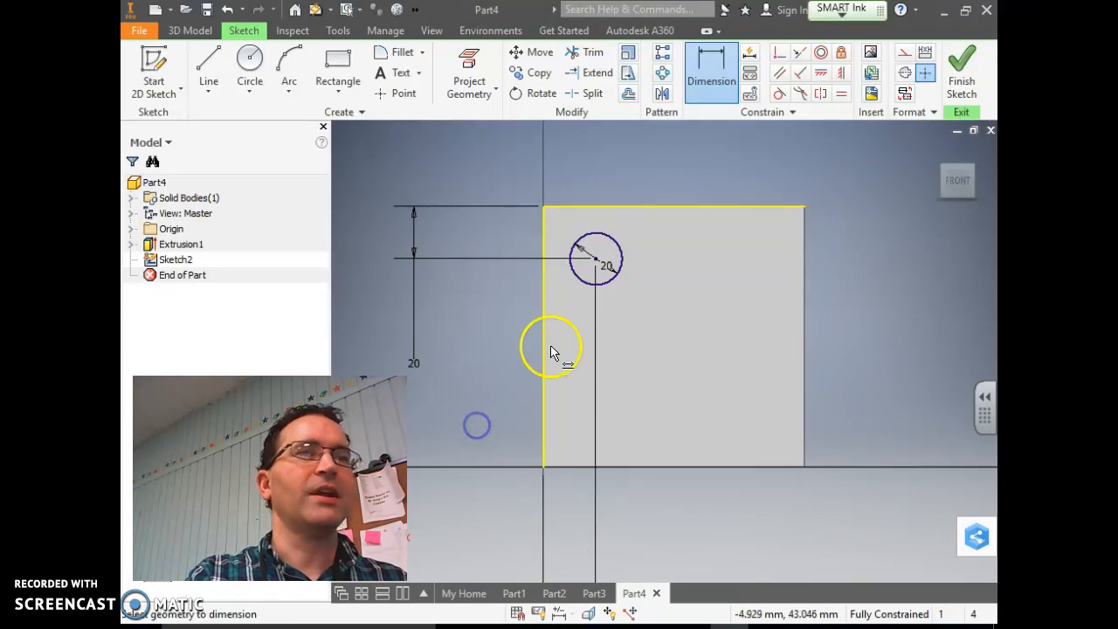
left_click(937, 139)
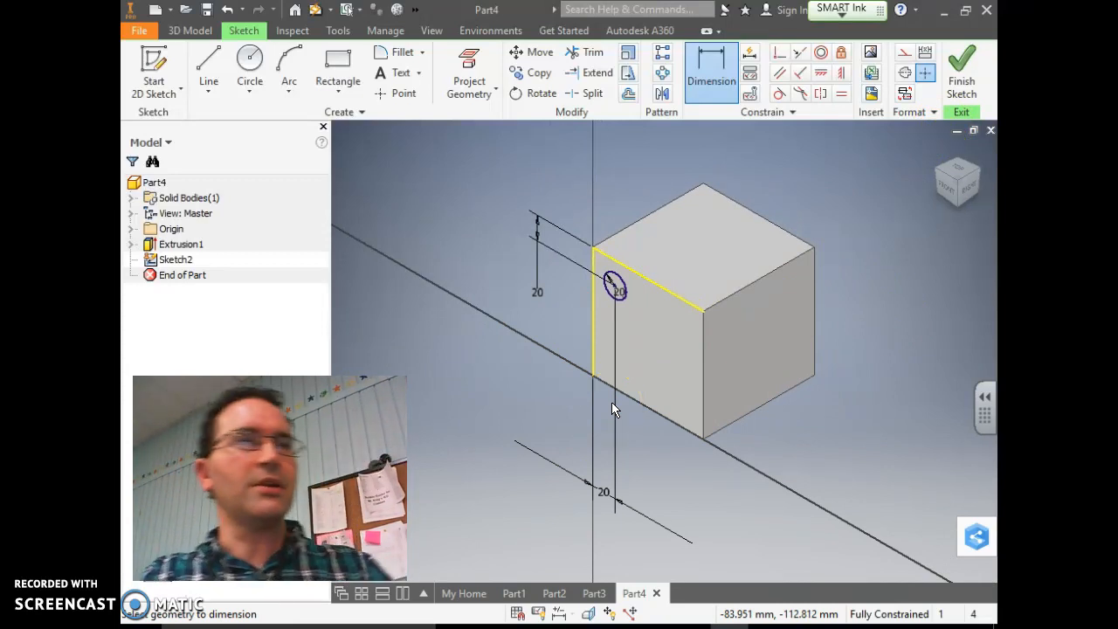
left_click(533, 294)
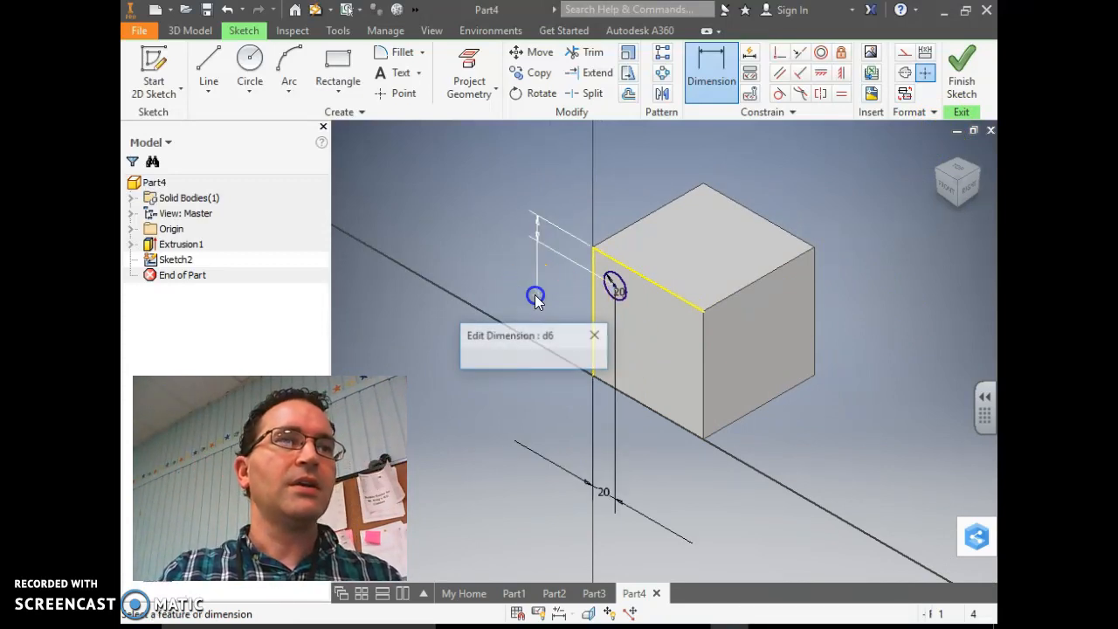
left_click(596, 334)
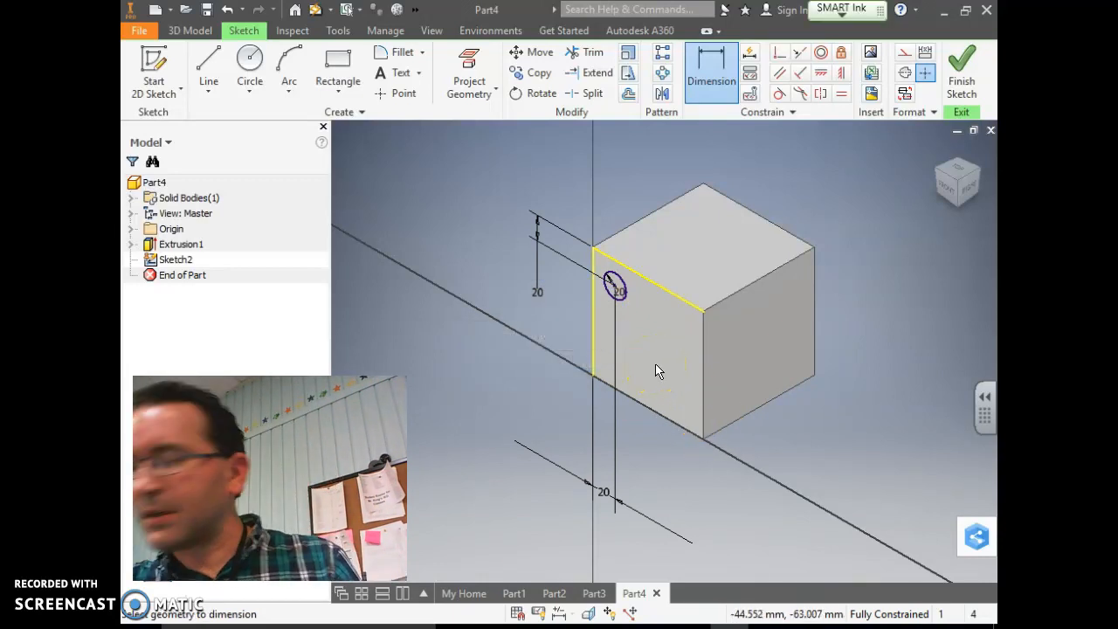
Step: Following the tutorial sheet, start a rectangular sketch pattern of the circle, with 2 instances spaced 60 mm downward along the front face's left edge
key("alt+Tab")
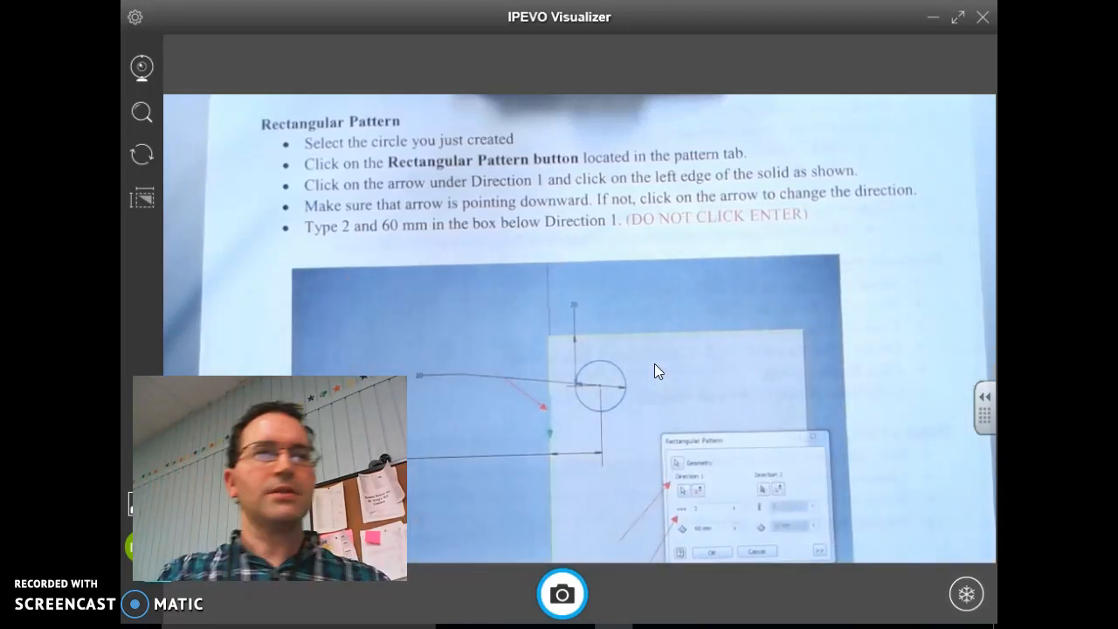
left_click(152, 619)
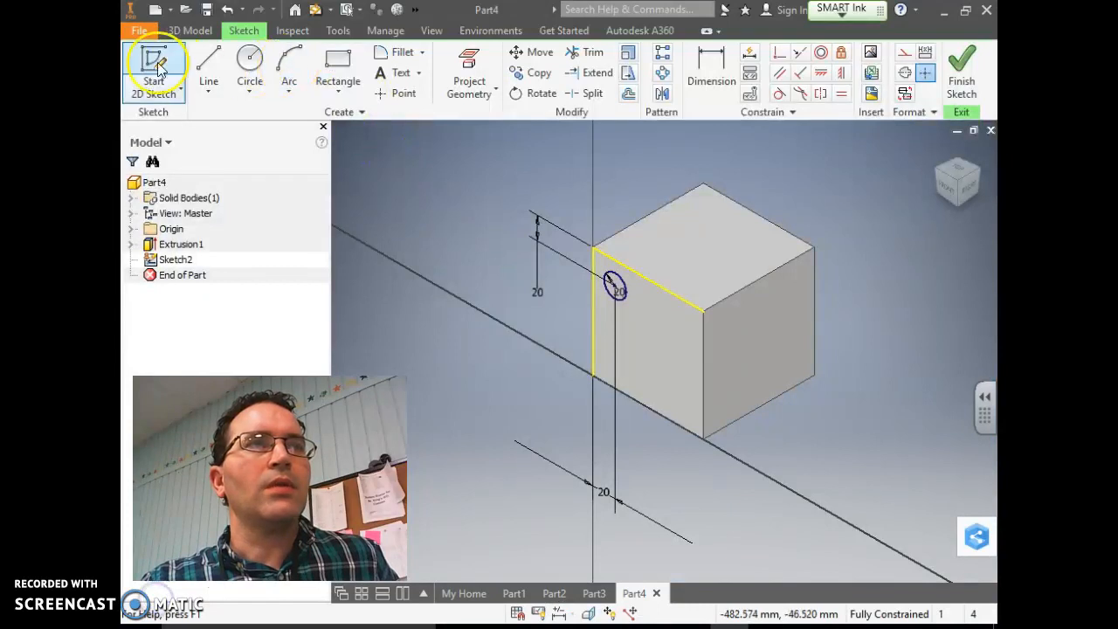
left_click(621, 284)
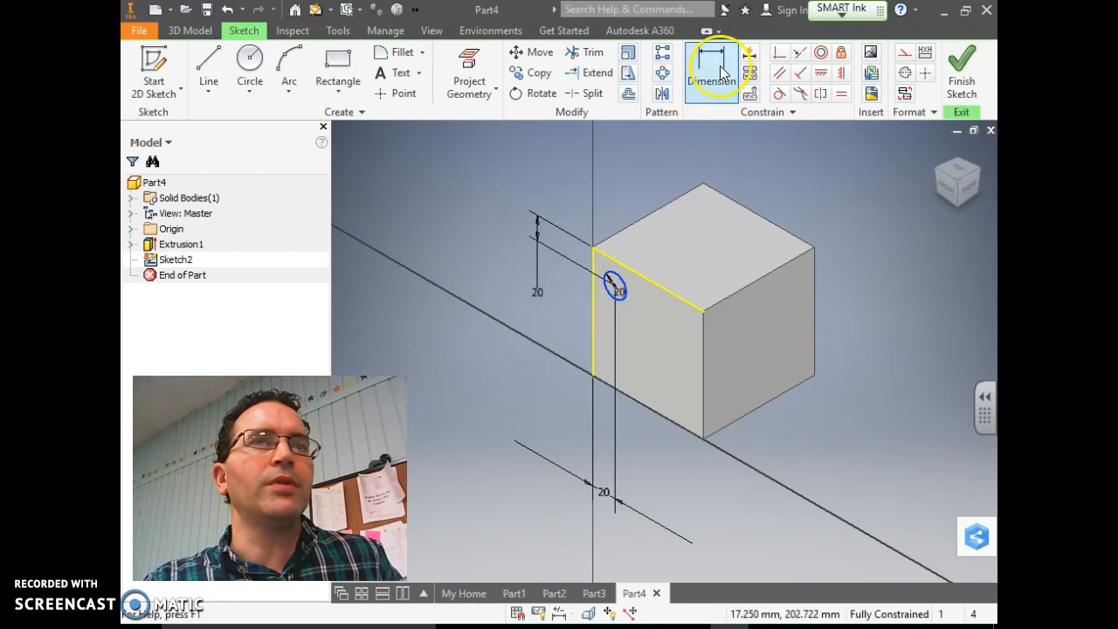
left_click(664, 56)
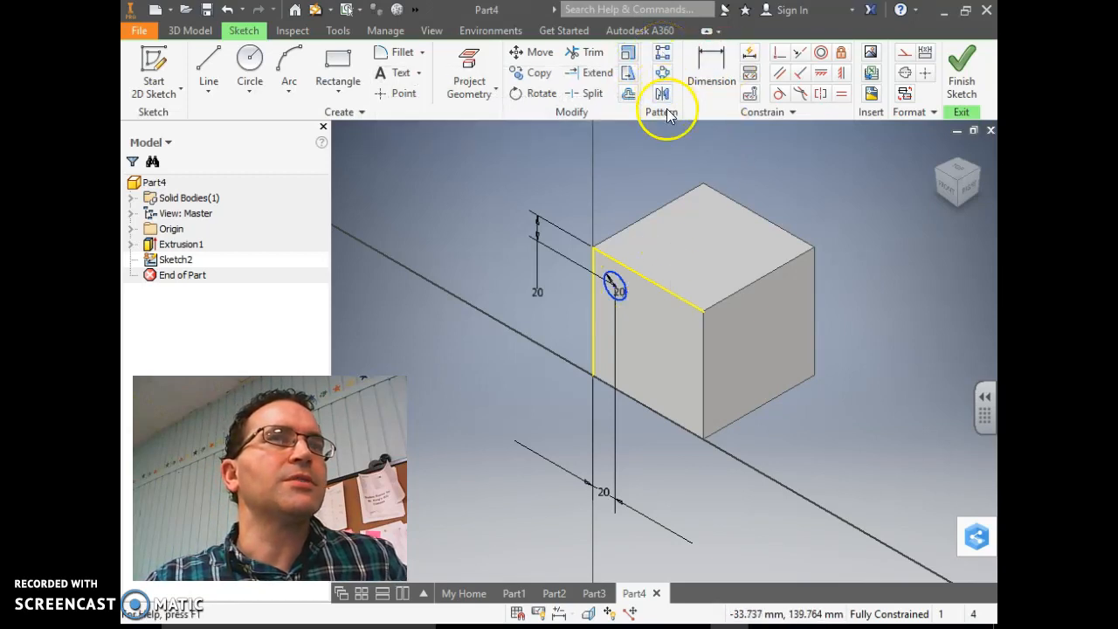
left_click(666, 55)
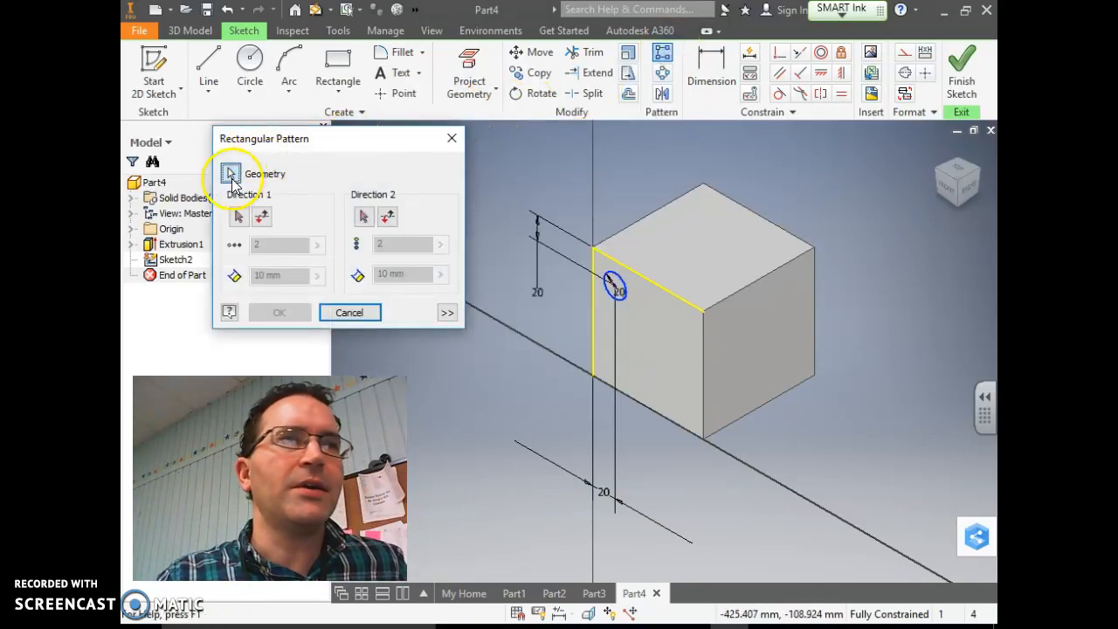
left_click(614, 284)
left_click(230, 219)
left_click(238, 219)
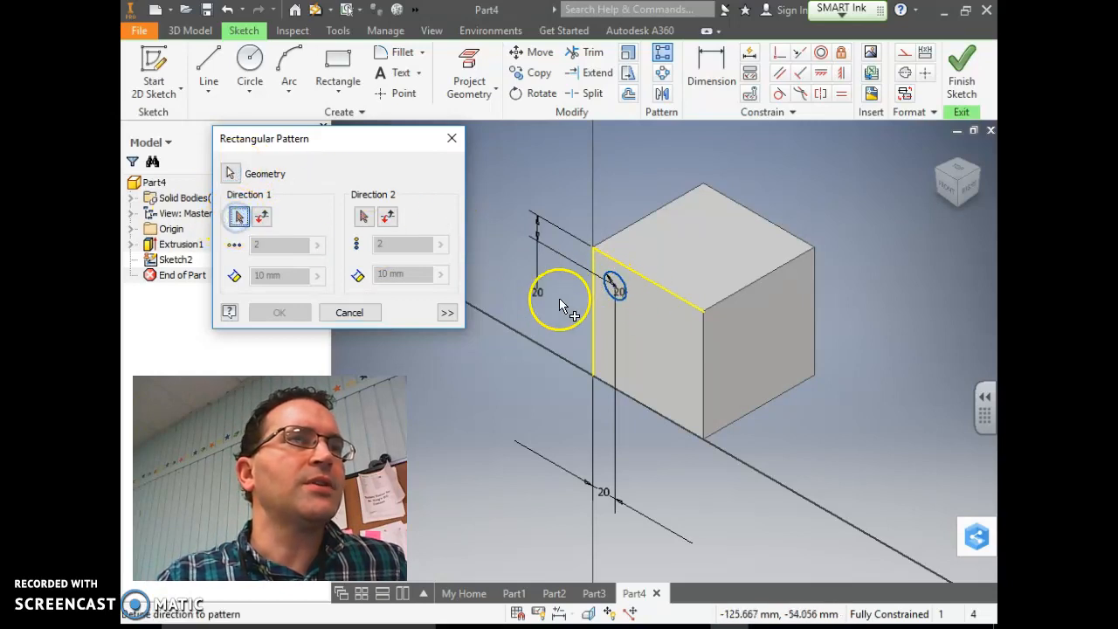
left_click(596, 313)
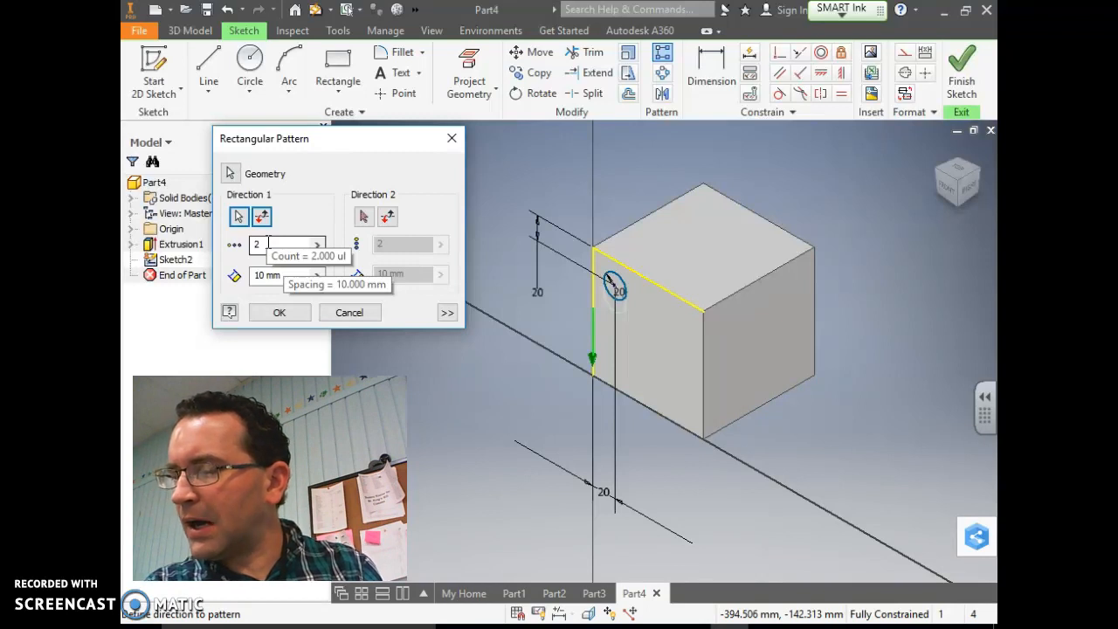
left_click(285, 272)
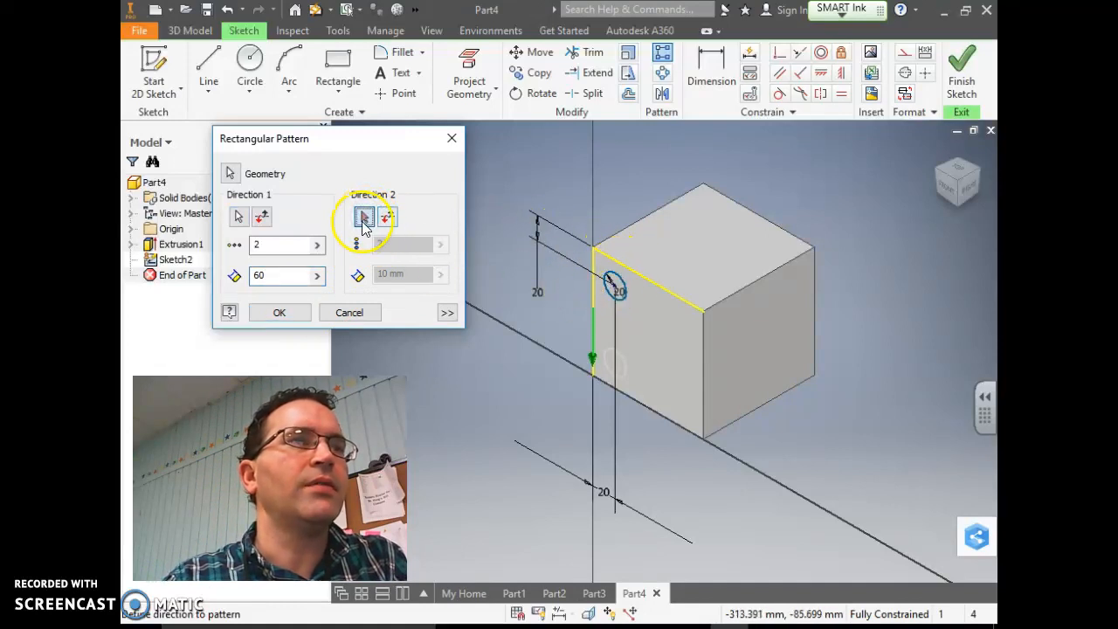
Step: Add a second pattern direction along the face's upper edge with 3 instances spaced 30 mm, apply the pattern and finish the sketch
left_click(659, 290)
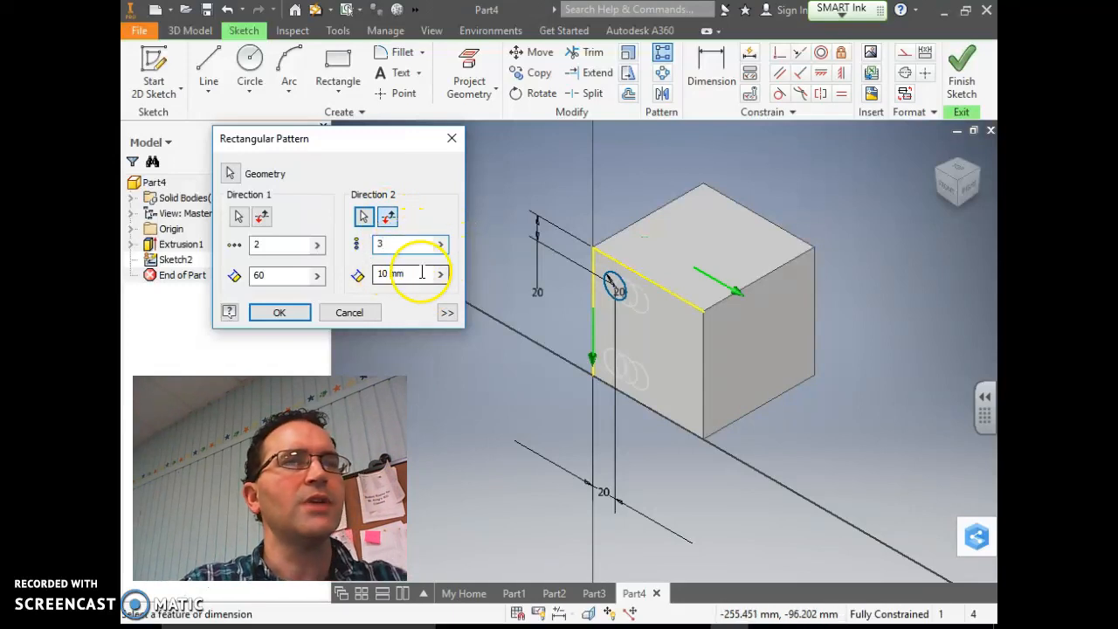
left_click_drag(406, 273, 331, 280)
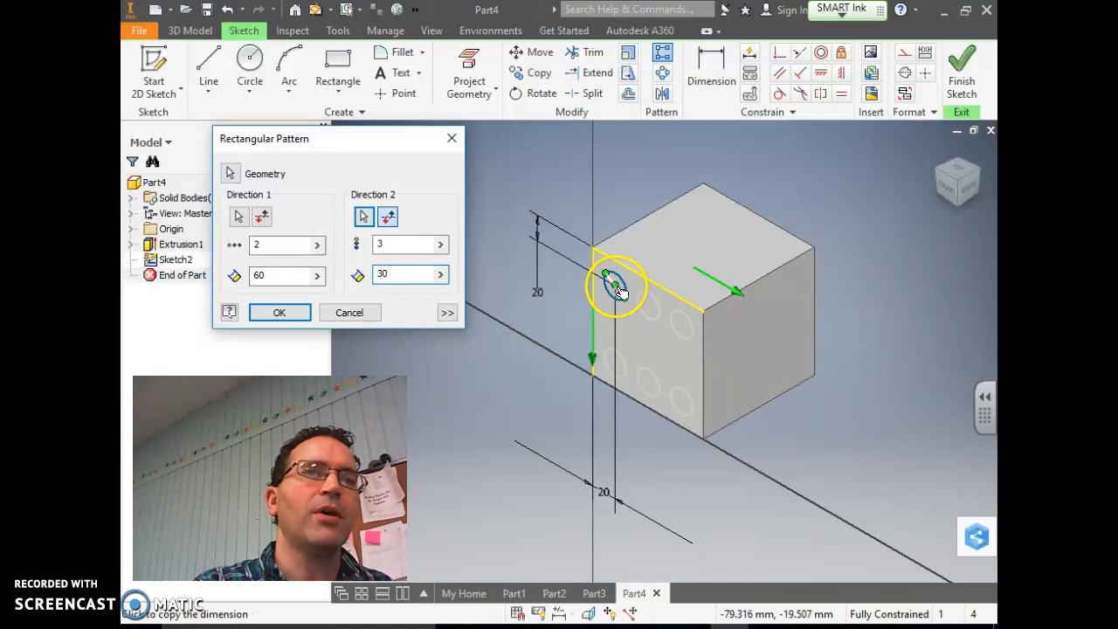
left_click(263, 273)
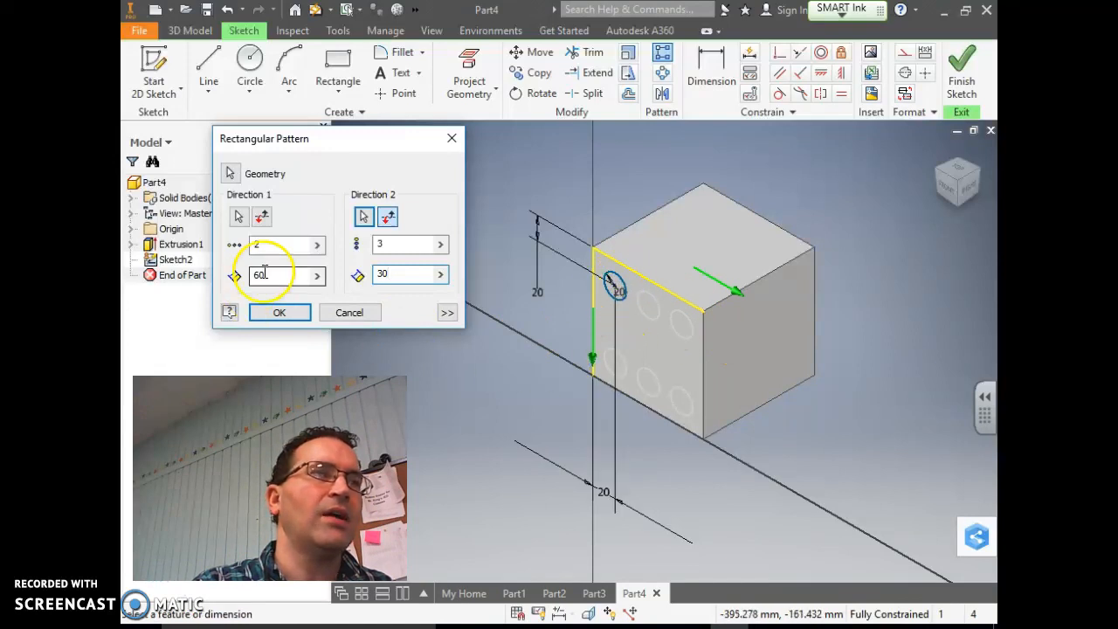
left_click(256, 275)
left_click(276, 311)
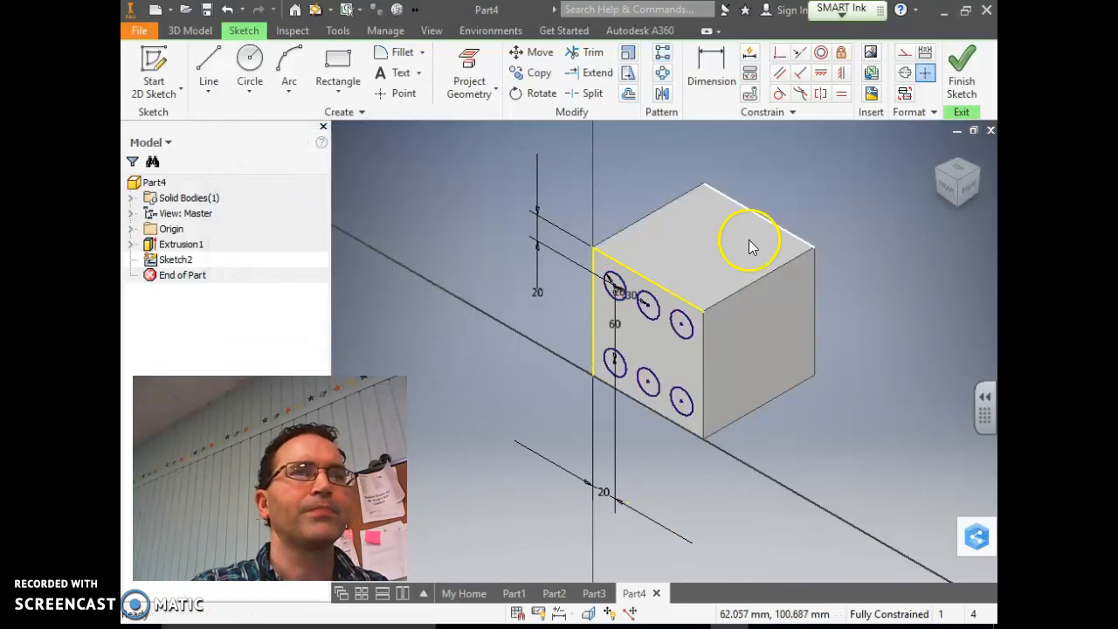
left_click(976, 81)
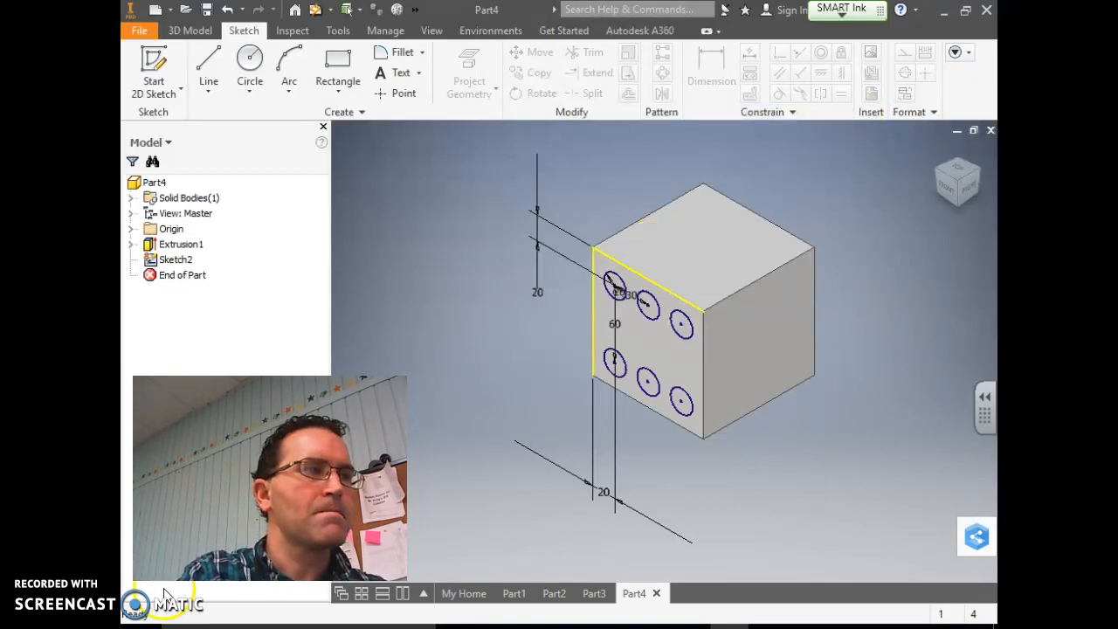
Step: Read the tutorial sheet's instructions for extruding the circles
key("alt+Tab")
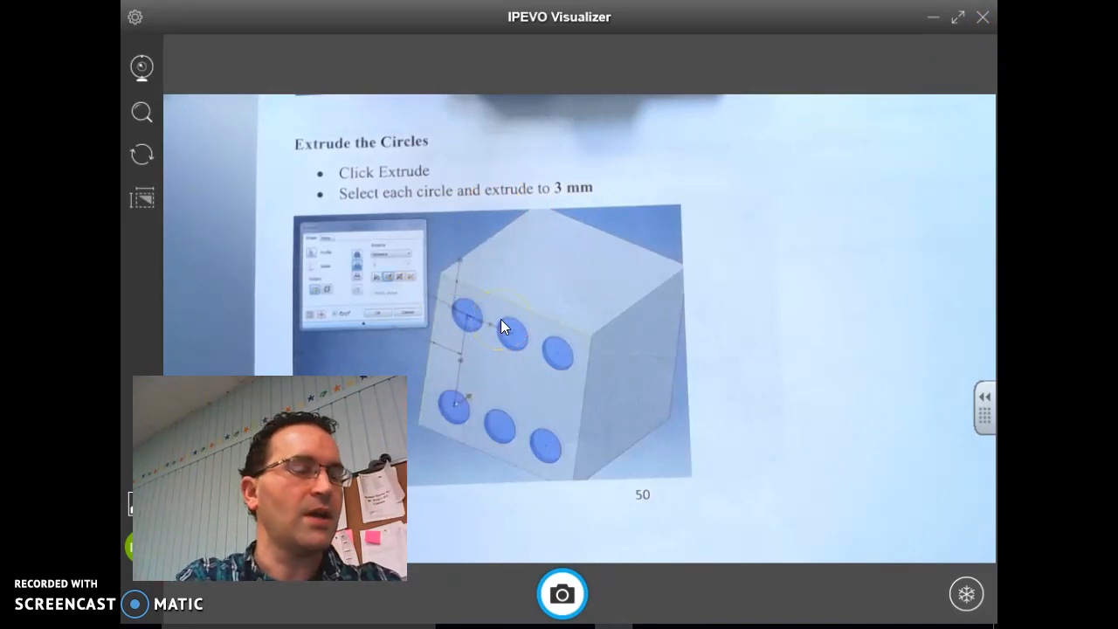
key("alt+Tab")
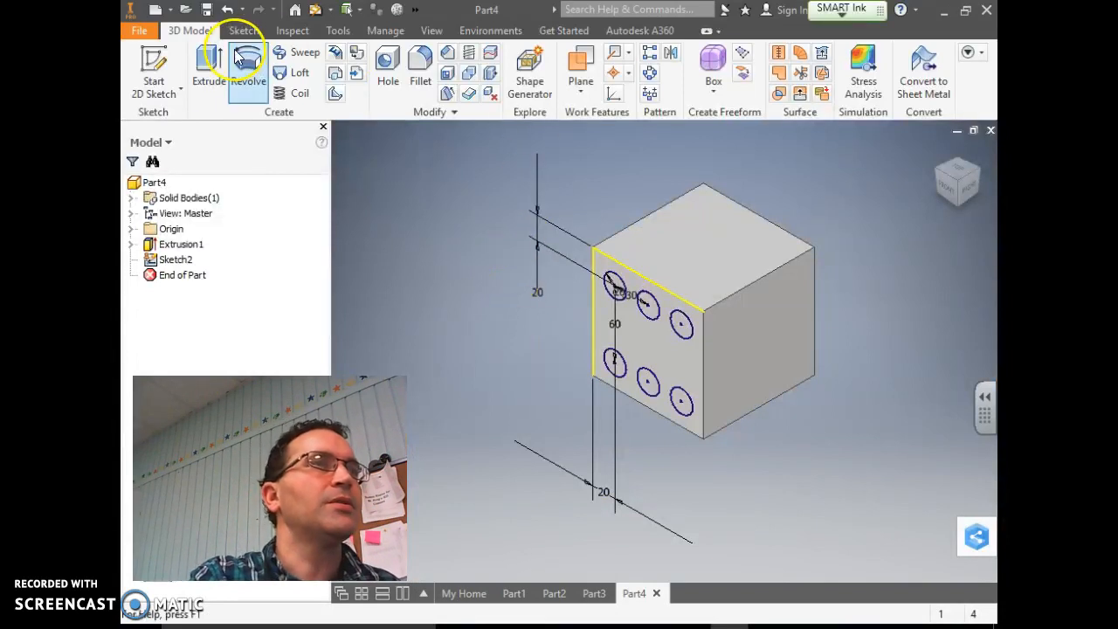
left_click(208, 62)
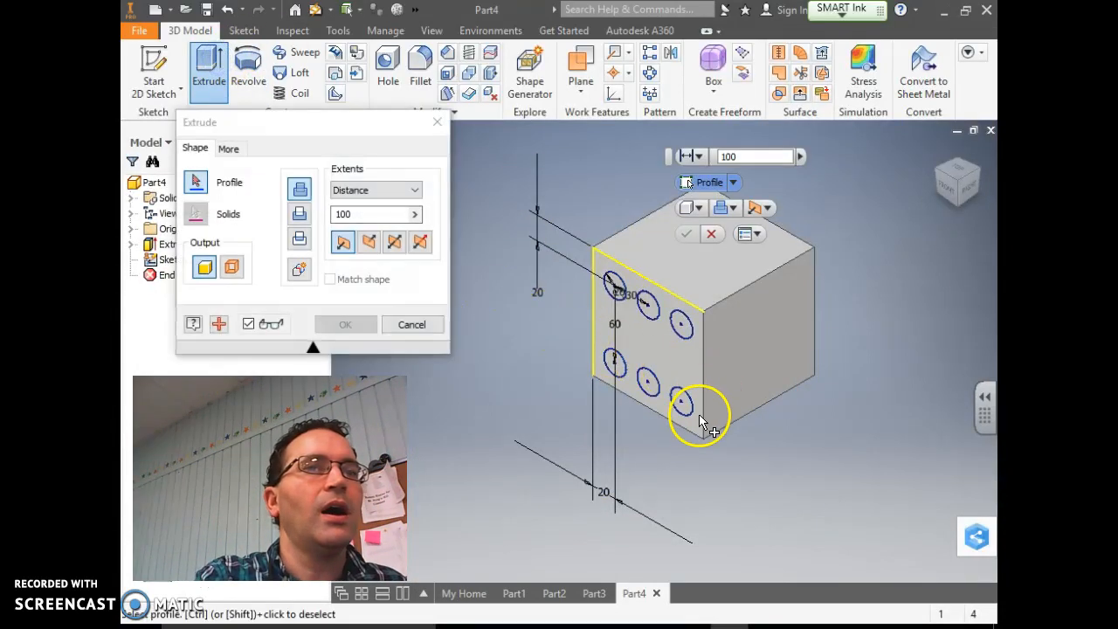
left_click(196, 180)
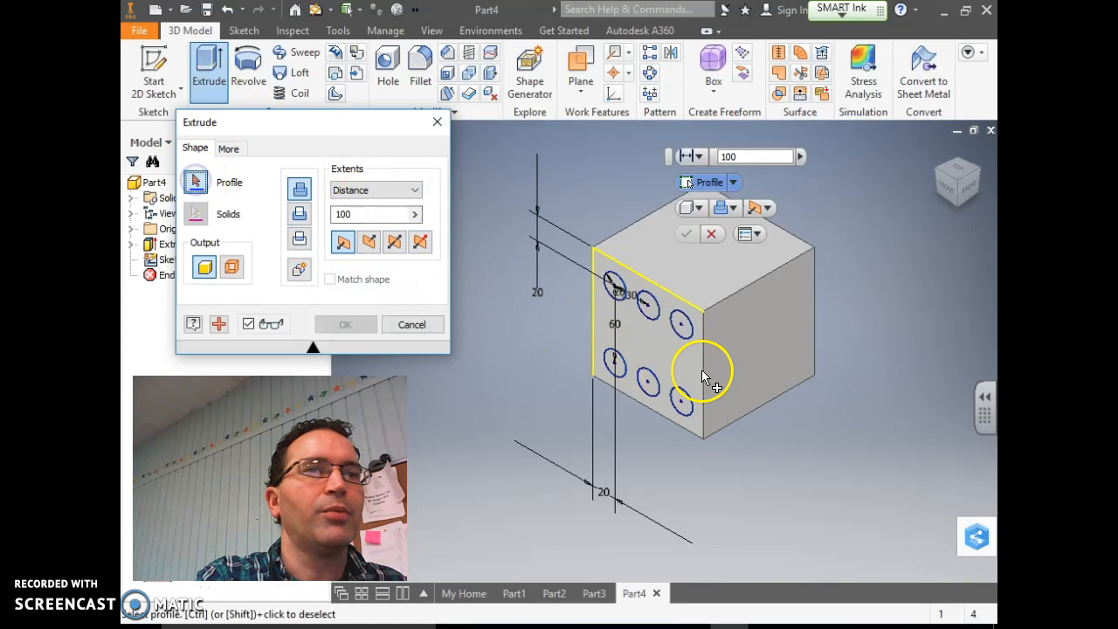
left_click_drag(698, 427, 584, 261)
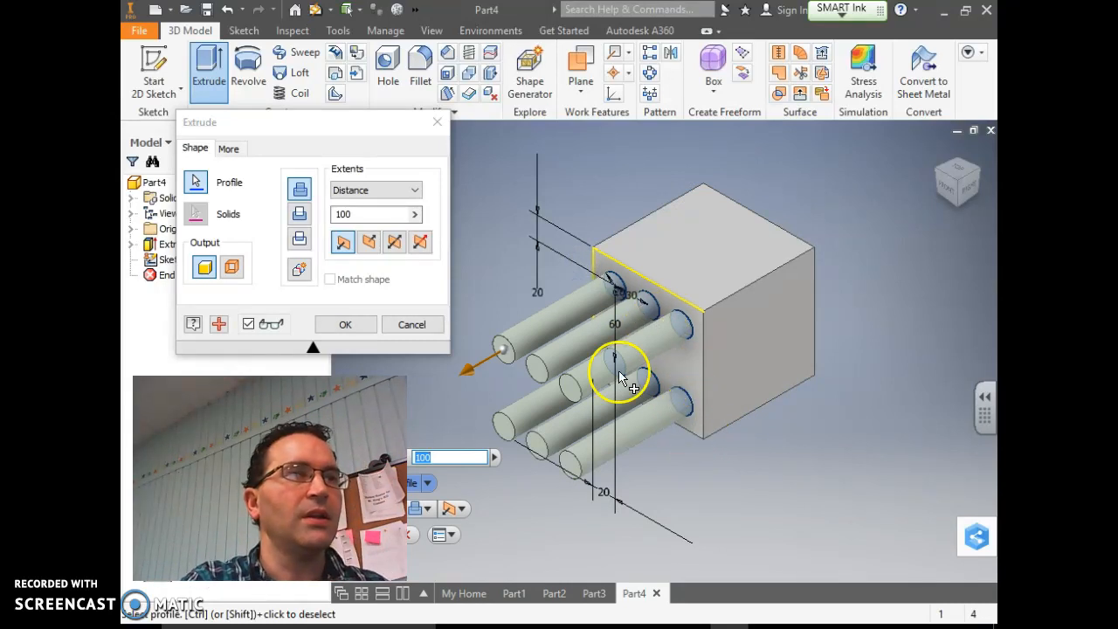
left_click(244, 30)
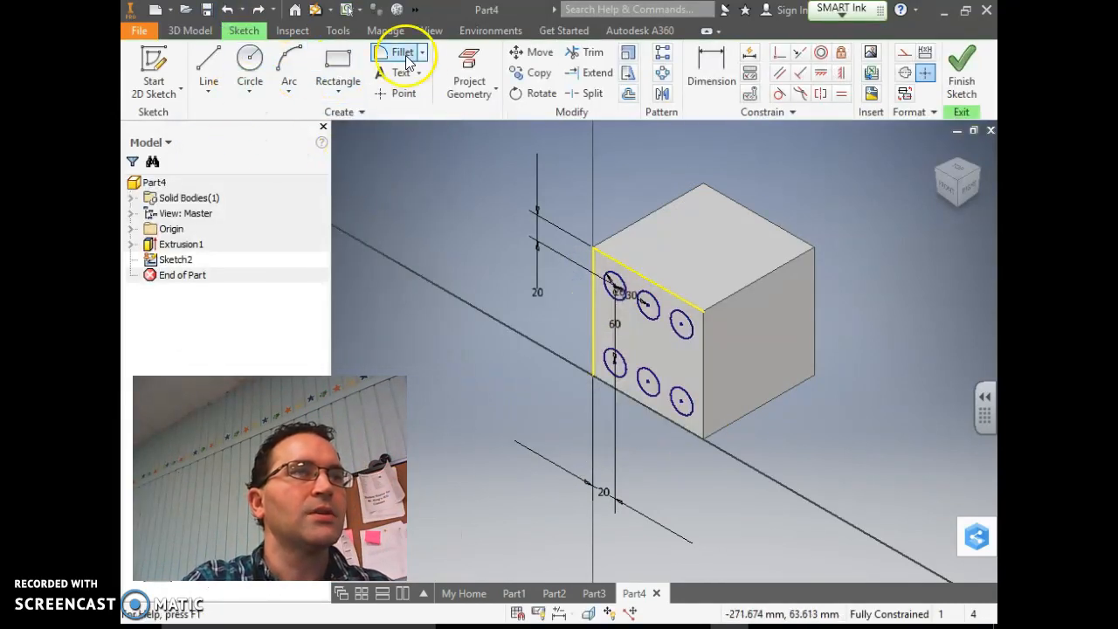
Step: Extrude all six circles on the front face as a 3 mm cut into the cube, using Direction 2
left_click(189, 31)
left_click(209, 65)
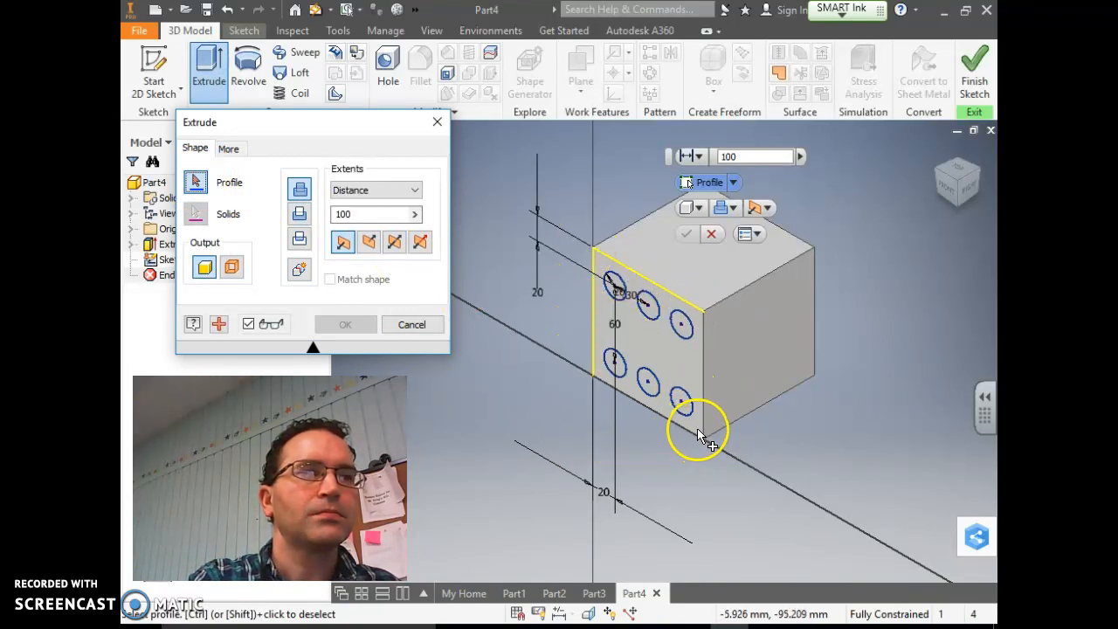
left_click_drag(698, 431, 595, 267)
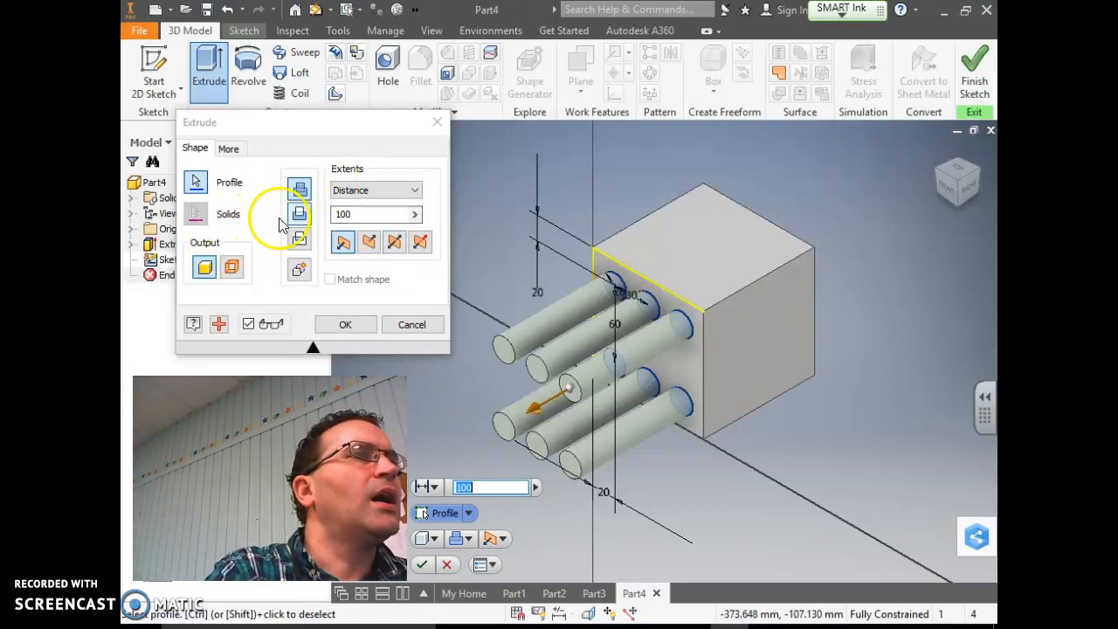
left_click(370, 243)
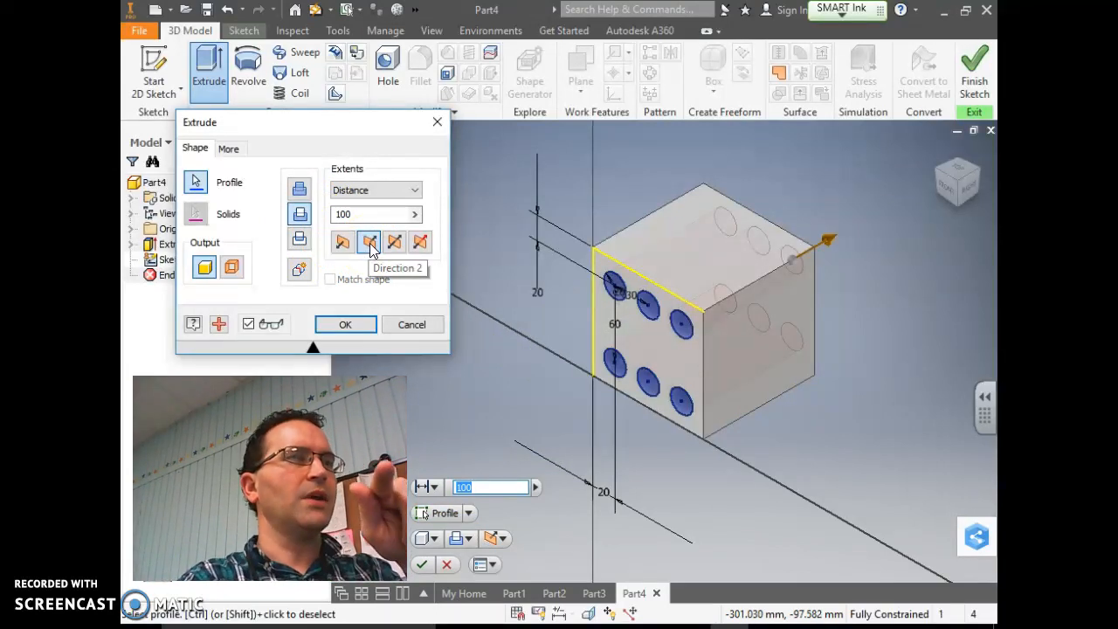
double_click(327, 215)
type("3")
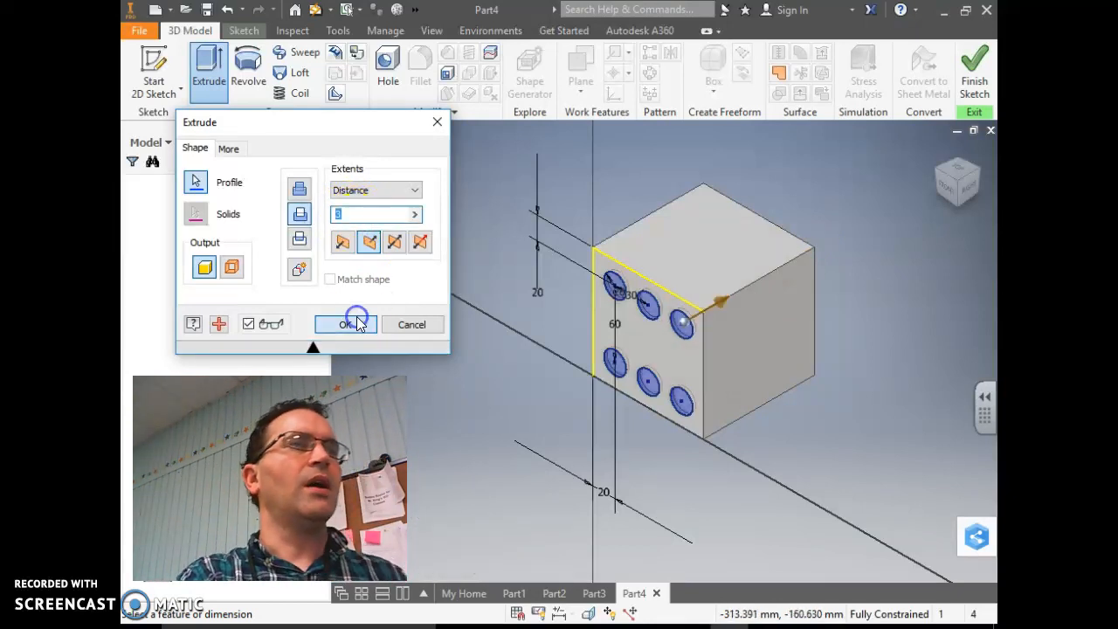
left_click(357, 319)
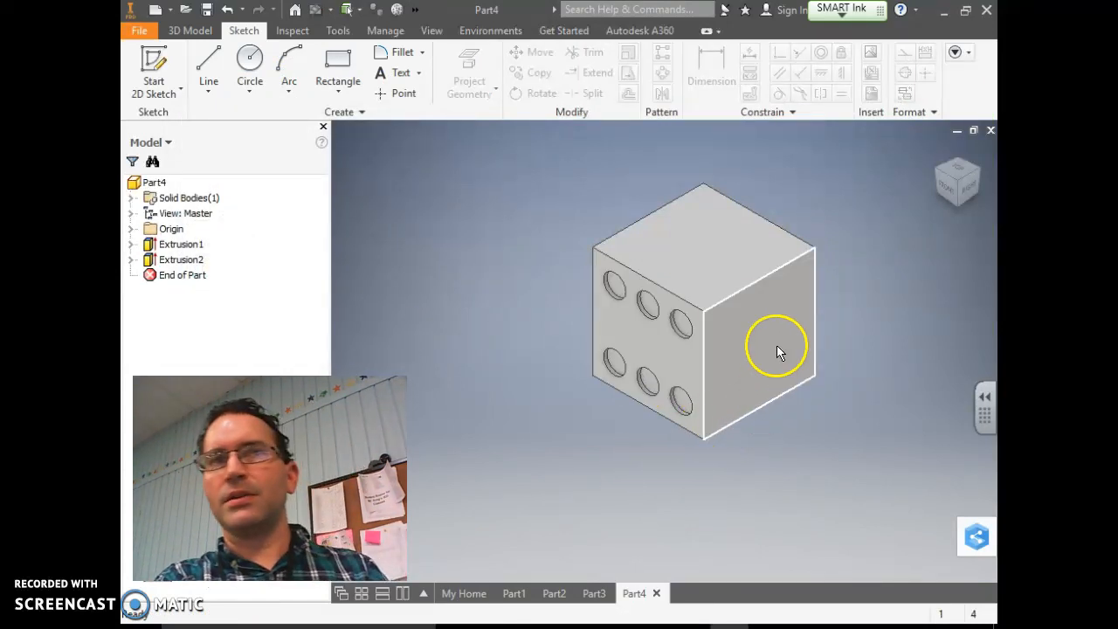
left_click(951, 190)
left_click(960, 174)
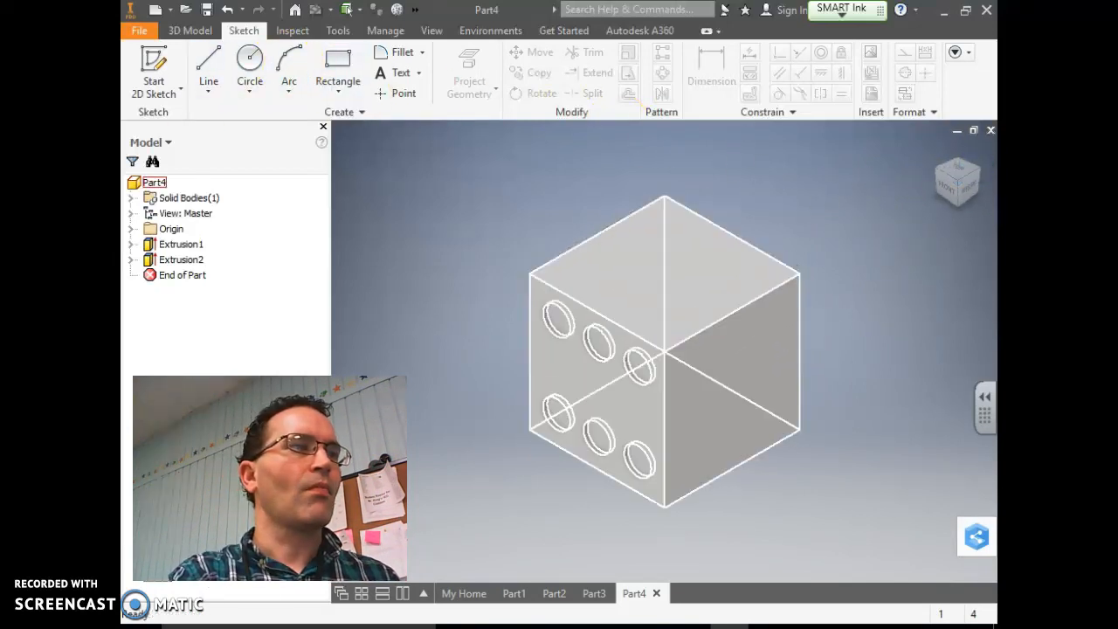
key("alt+Tab")
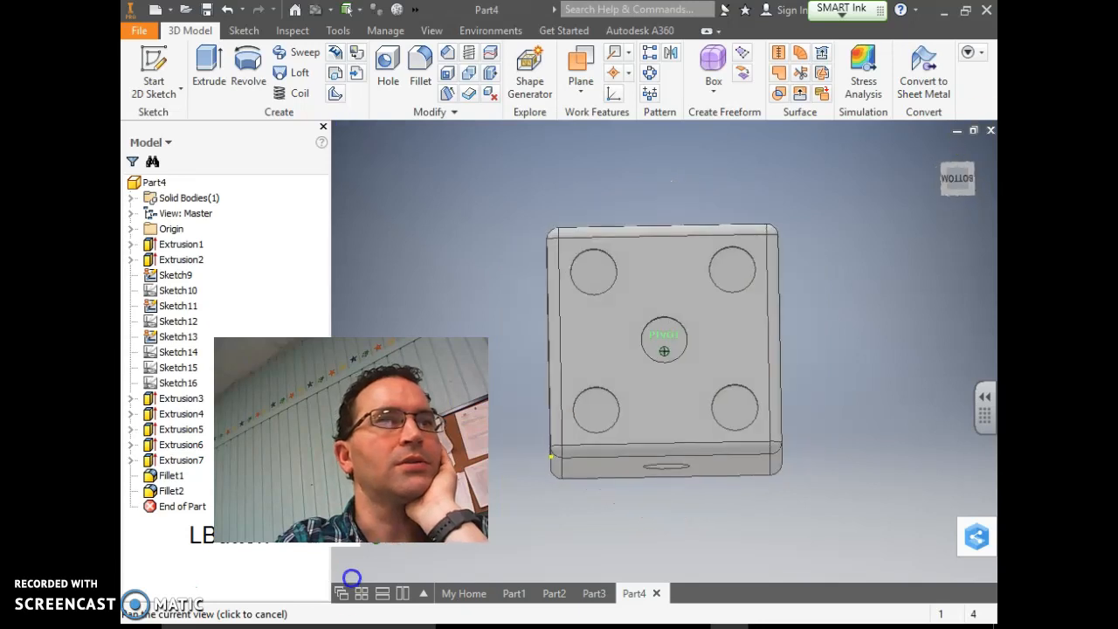
middle_click_drag(349, 580, 324, 182, "shift")
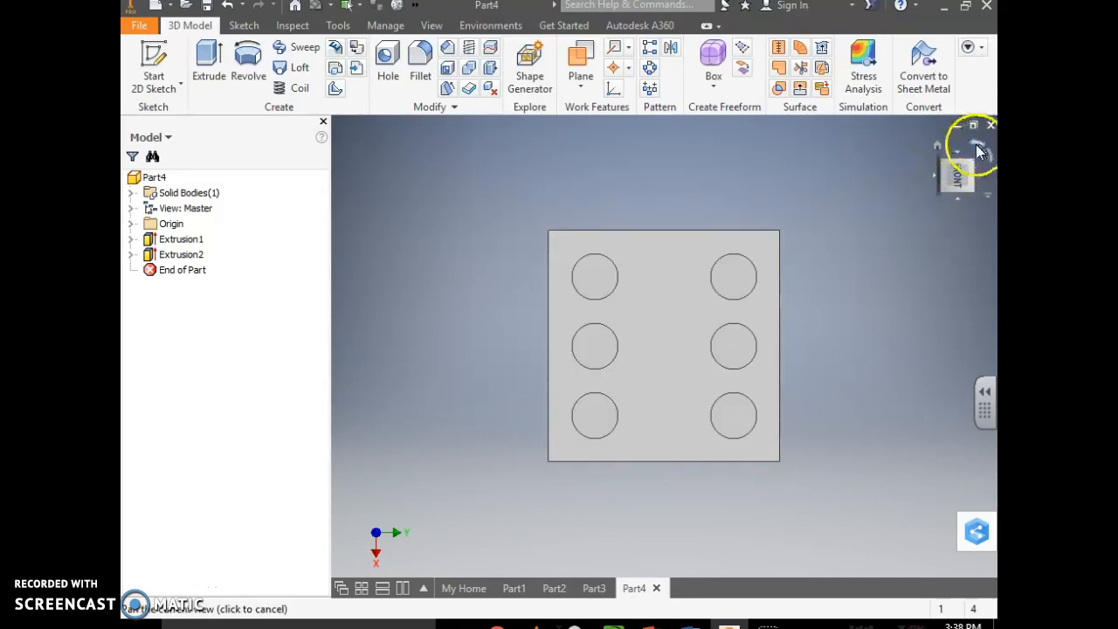
Step: Rotate and tilt the view to show the cube's blank left face directly above the six-dot front face
left_click(976, 144)
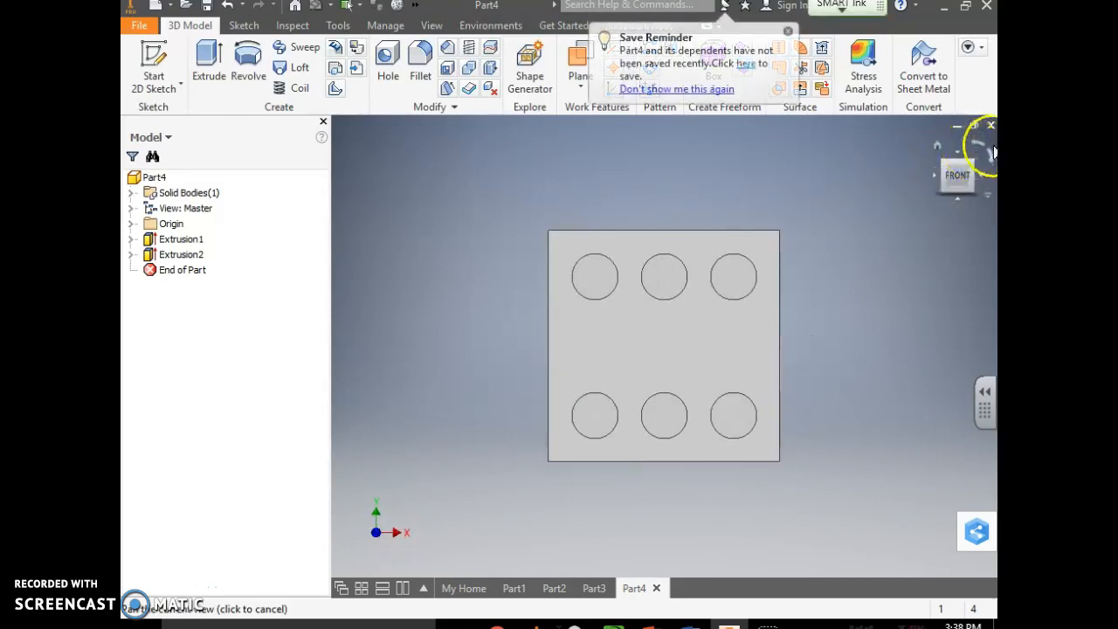
left_click(987, 150)
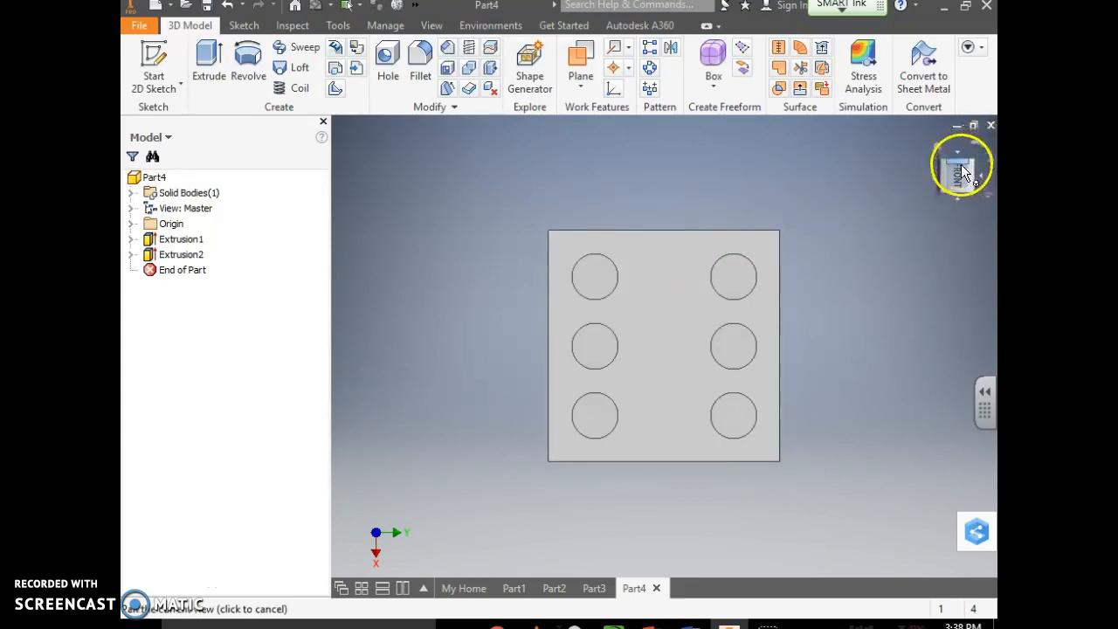
left_click(961, 162)
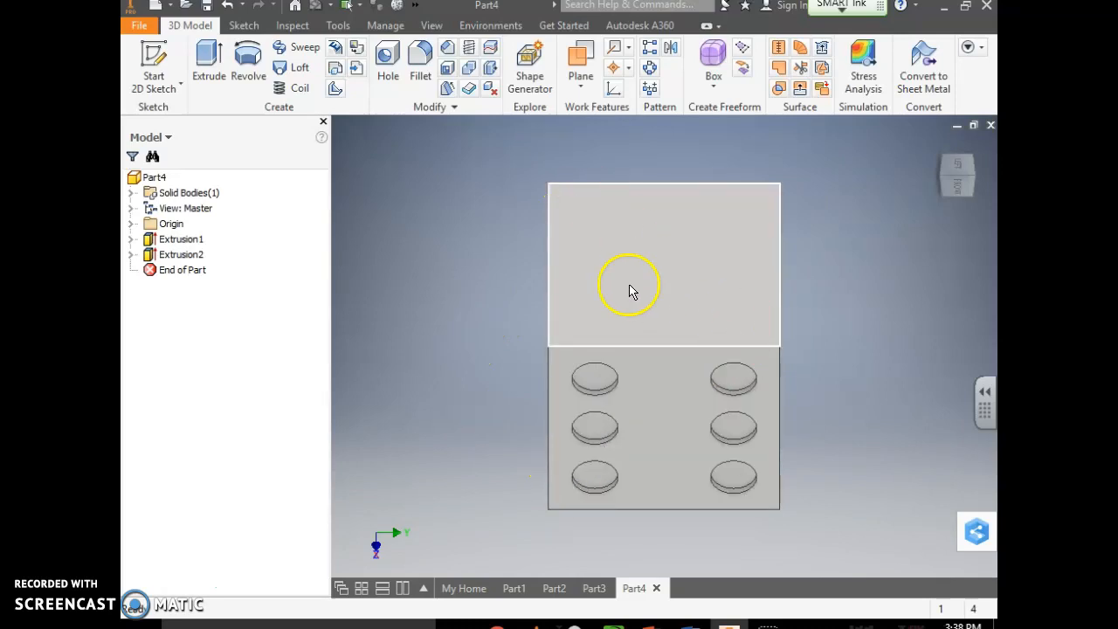
Step: Edit the six-dot cut's sketch and delete the centerlines between the circles together with the 20 mm dimension to the upper edge
left_click(166, 256)
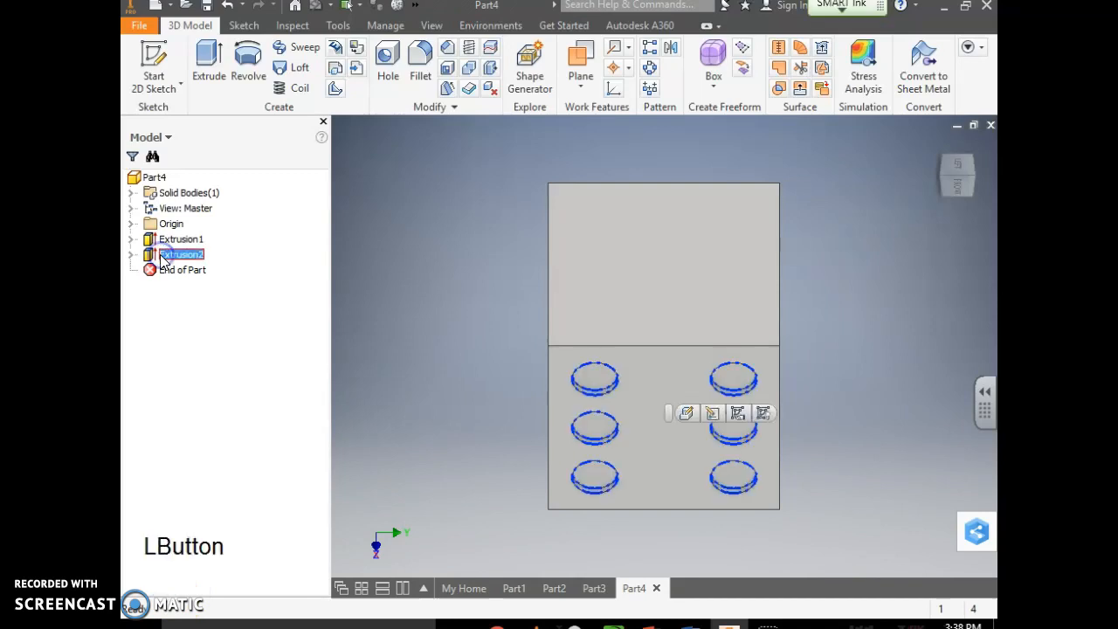
left_click(179, 269)
right_click(179, 270)
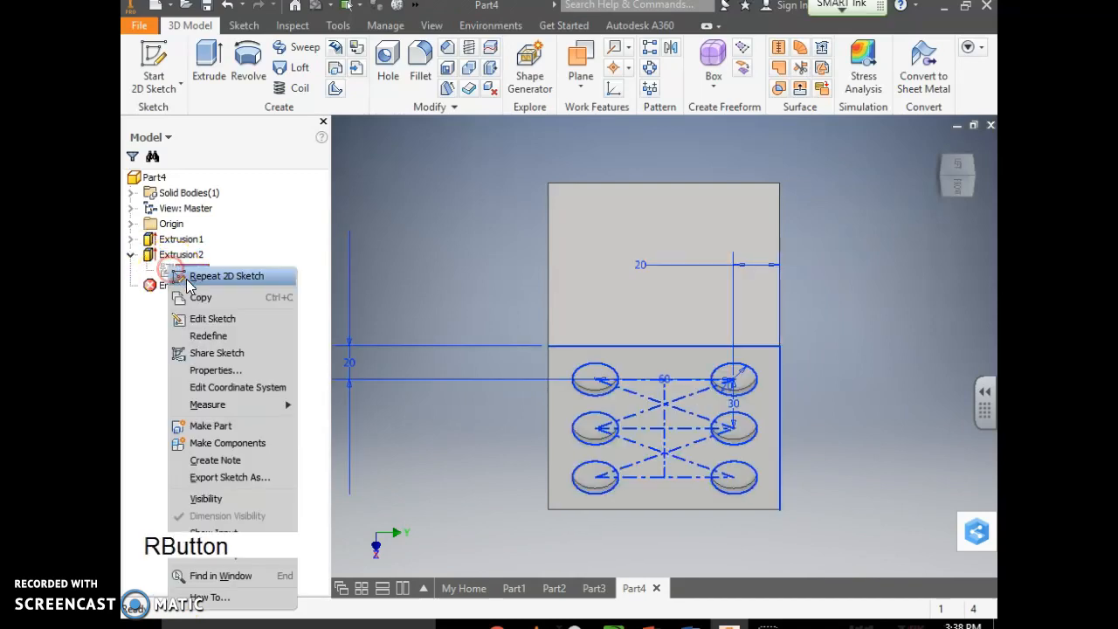
left_click(193, 317)
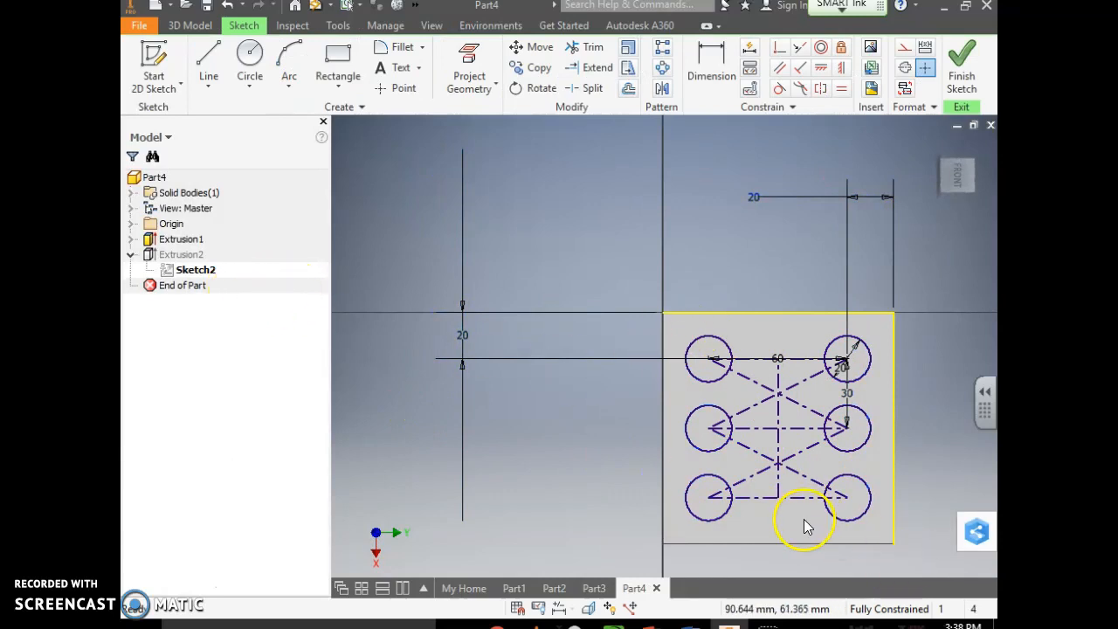
left_click_drag(803, 521, 771, 400)
mouse_move(764, 346)
left_mouse_down()
mouse_move(795, 507)
mouse_move(758, 349)
left_mouse_up()
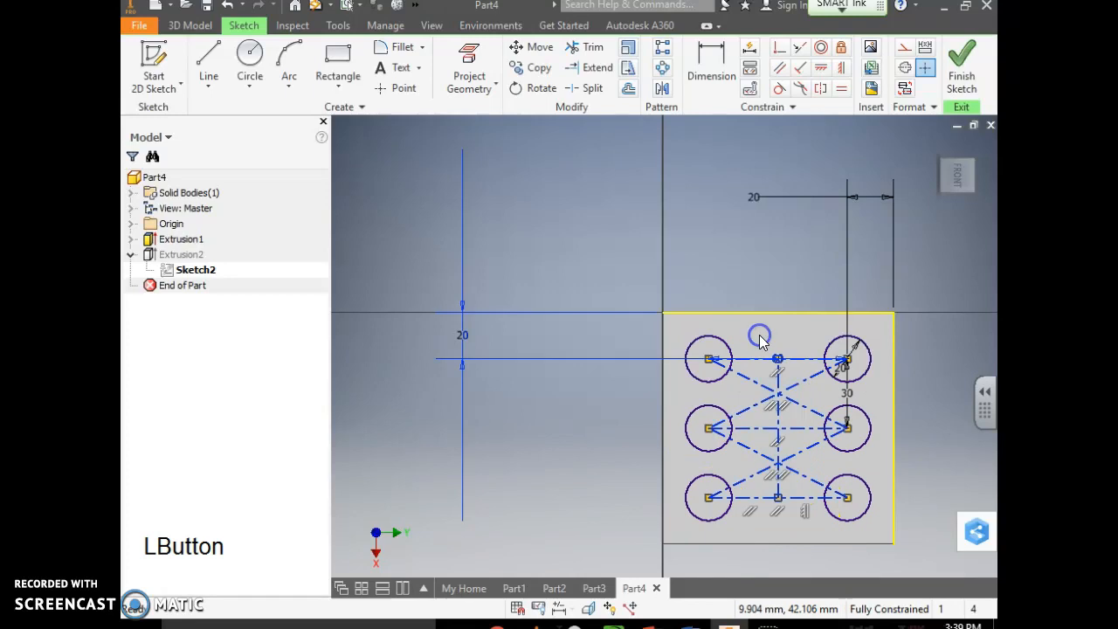
key("Delete")
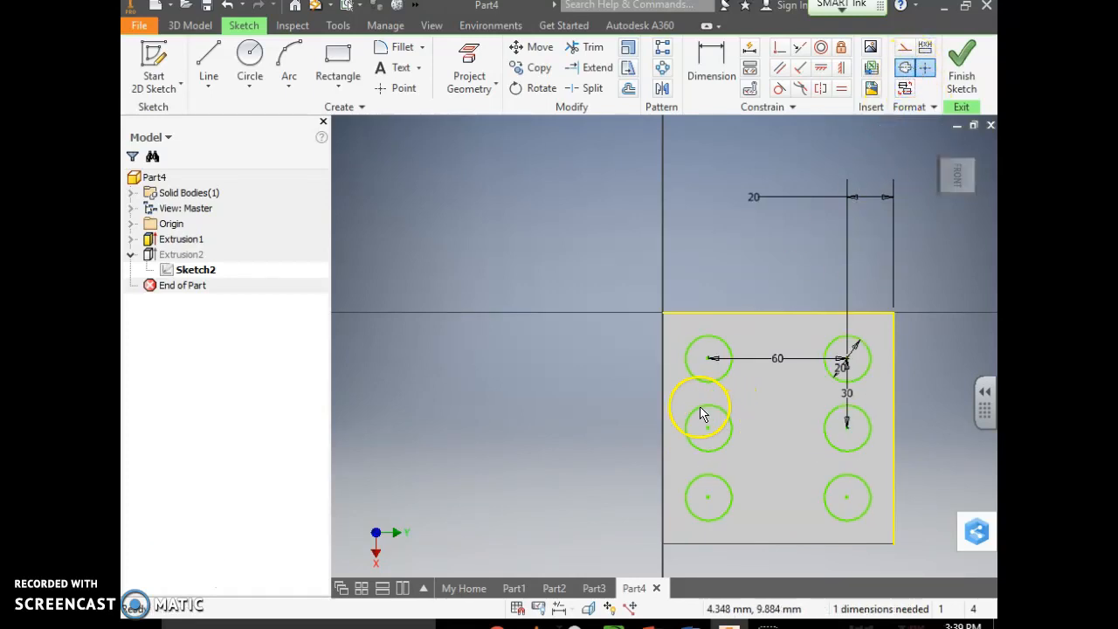
Step: Draw centerlines joining the six circle centres, with a horizontal across each row and crossing diagonals between neighbouring rows
left_click(208, 66)
left_click(713, 360)
left_click(843, 360)
left_click(709, 428)
left_click(848, 428)
left_click(708, 495)
left_click(848, 497)
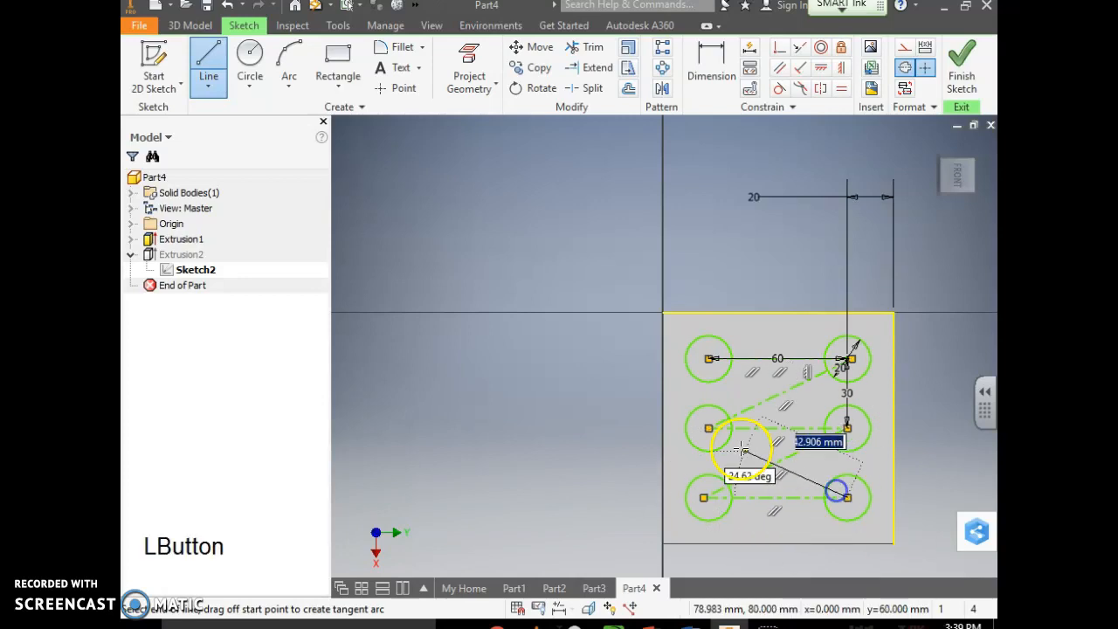
left_click(708, 428)
left_click(848, 359)
left_click(709, 358)
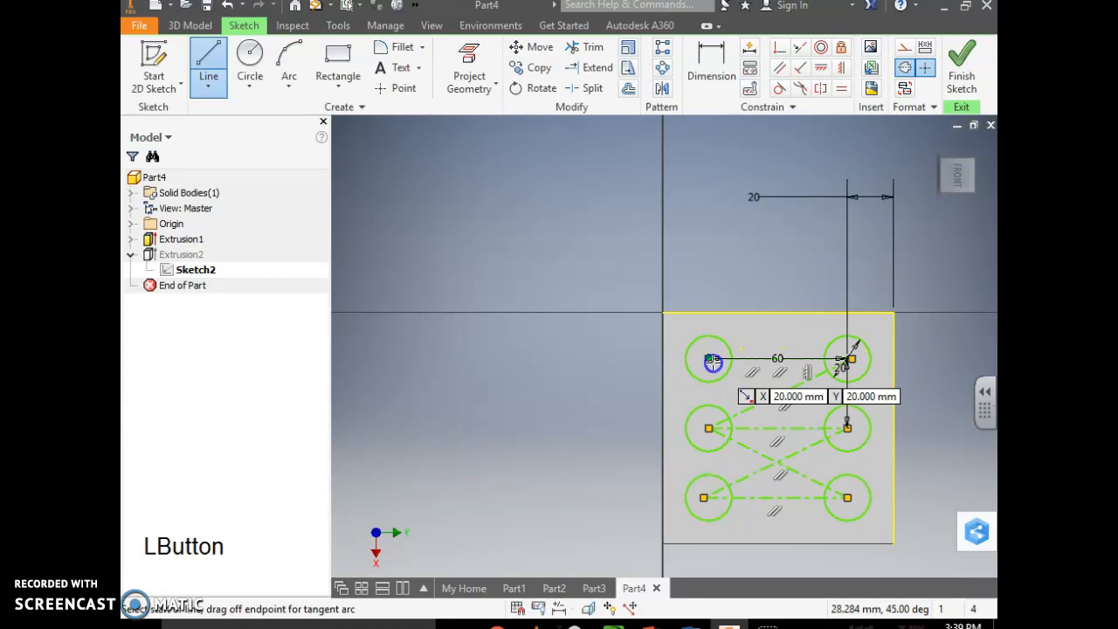
left_click(847, 427)
left_click(776, 497)
left_click(779, 358)
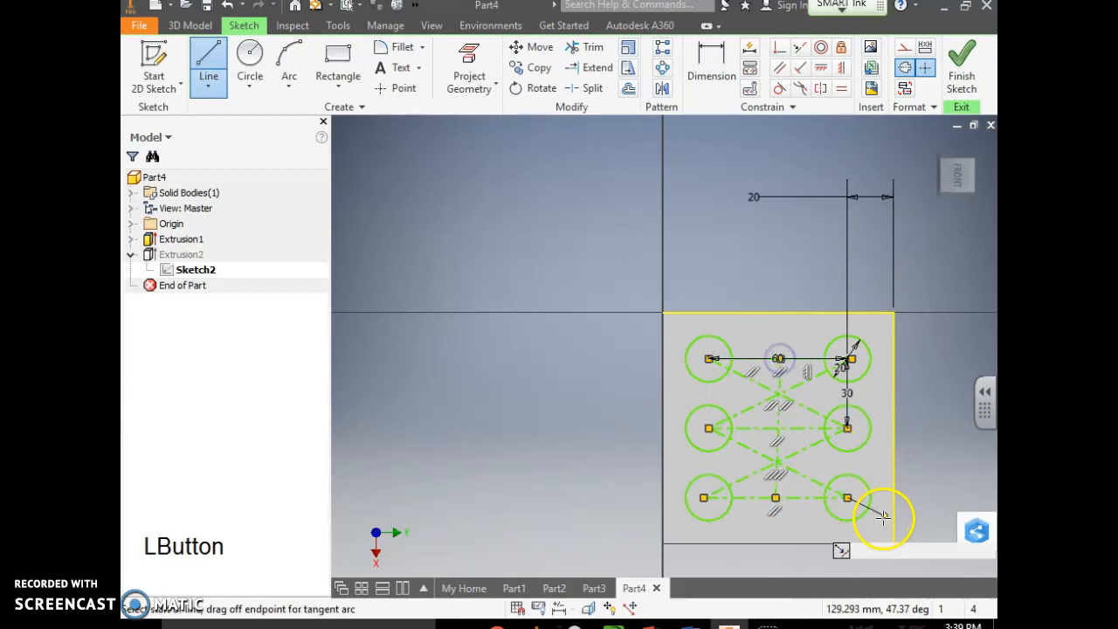
key("ctrl+z")
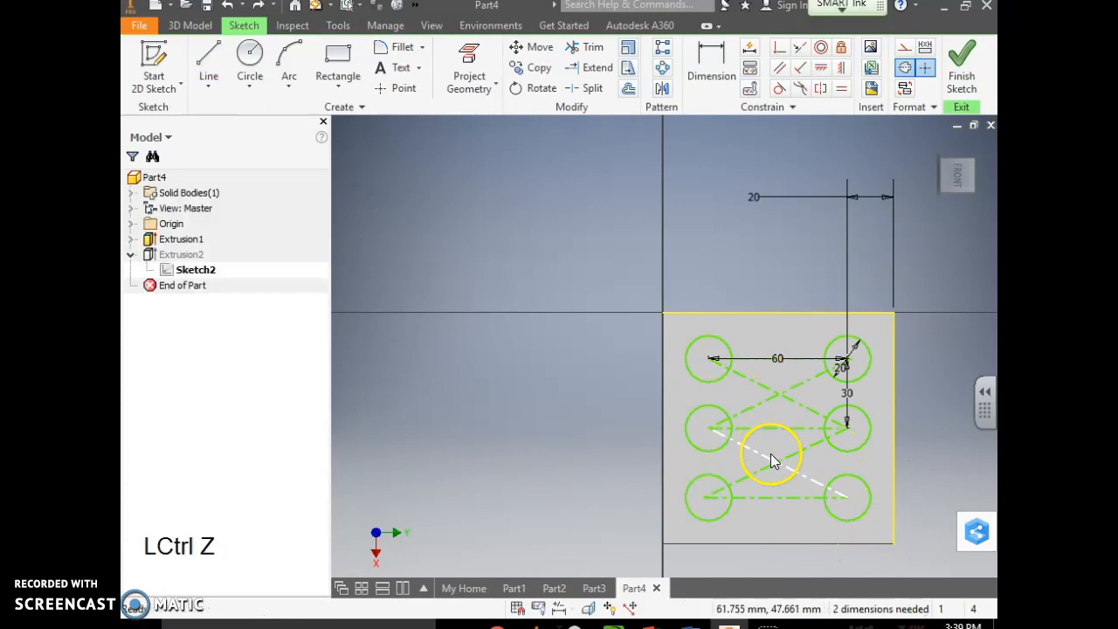
Step: Draw a 60 mm vertical centerline midway between the two circle columns, from the lowest row to the uppermost row
left_click(208, 72)
left_click(775, 498)
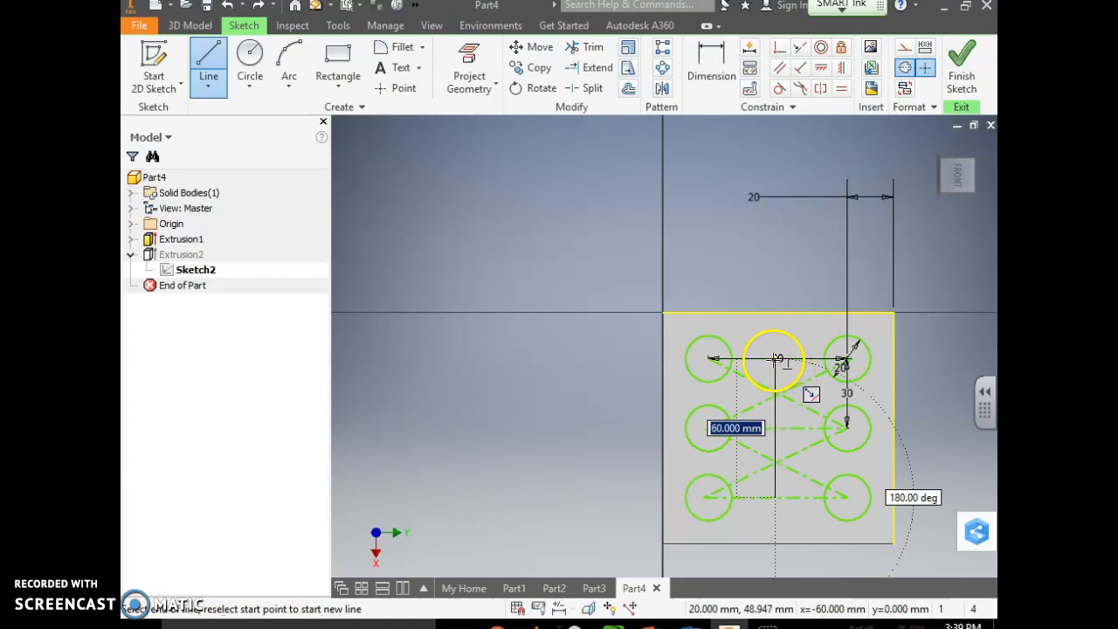
left_click(776, 358)
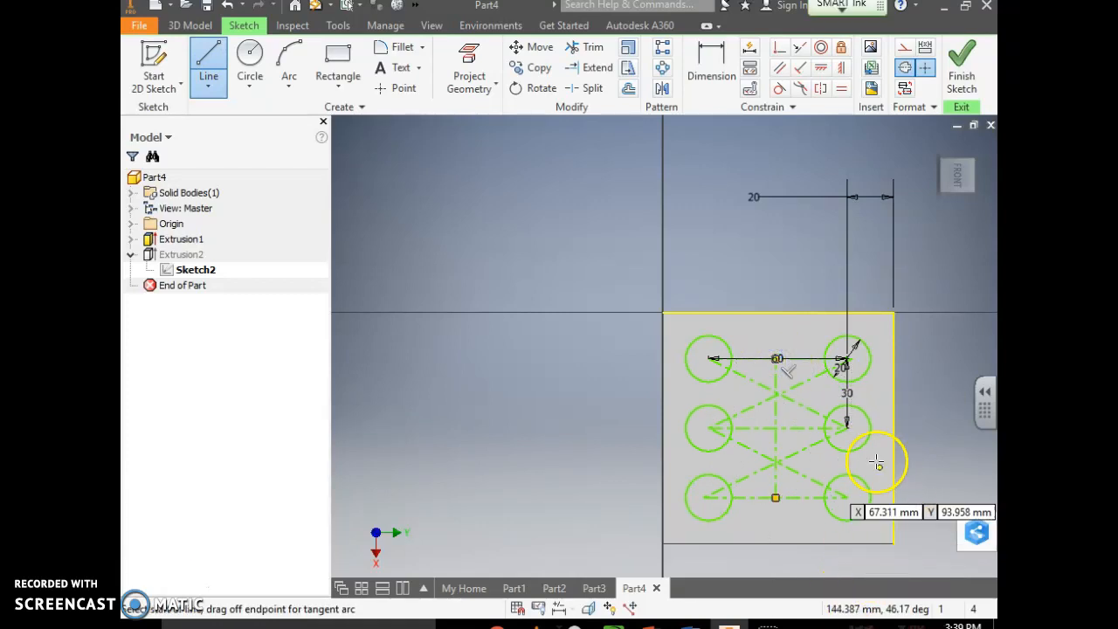
key("Escape")
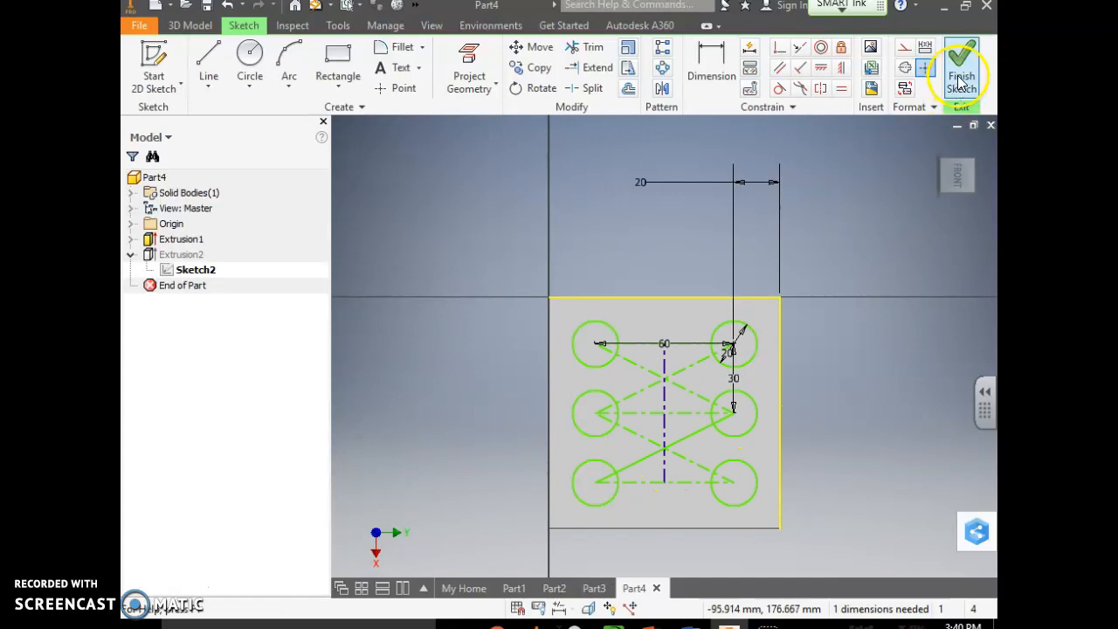
Step: Copy the lines connecting the six circle centres and finish the sketch
left_click_drag(697, 514, 636, 324)
left_click(688, 430)
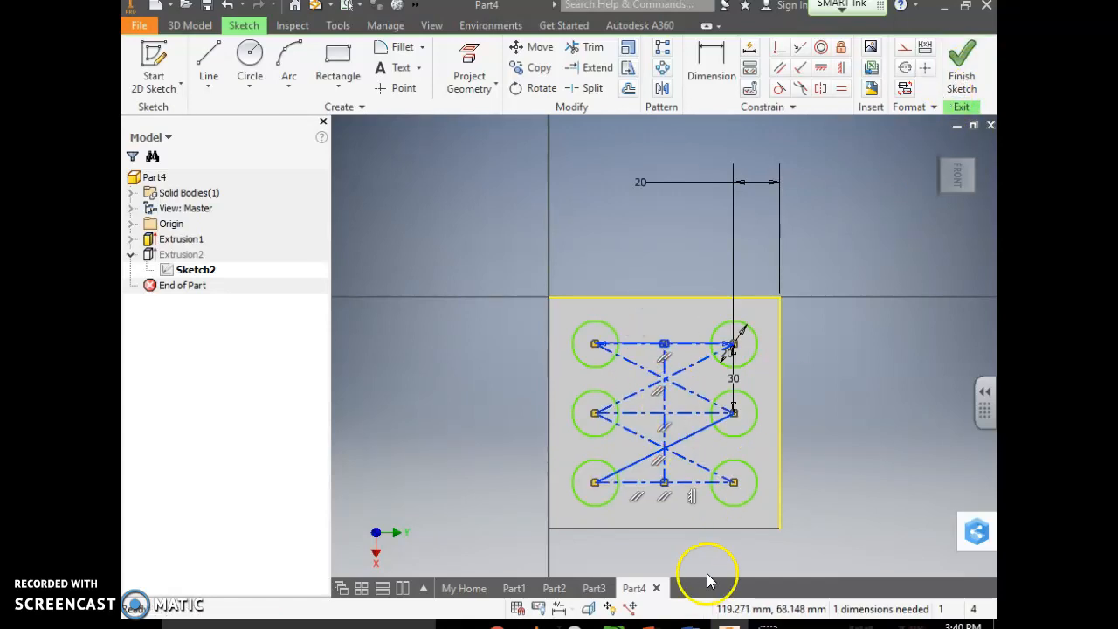
key("ctrl+c")
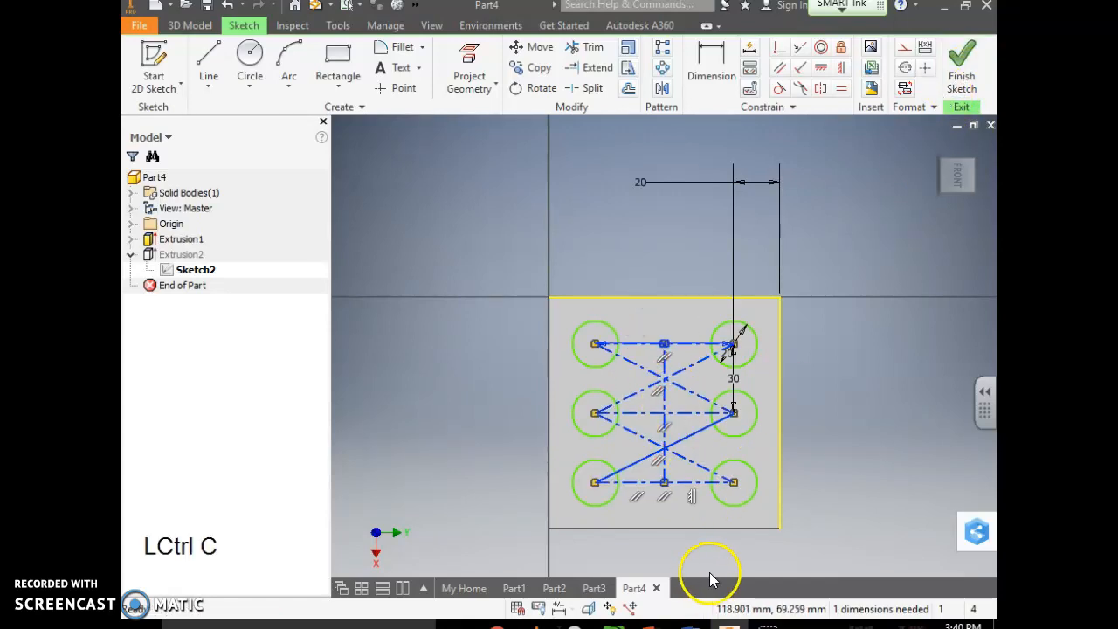
left_click(975, 70)
Step: Start a new sketch on the cube's blank left face and paste the copied lines into it
left_click(664, 345)
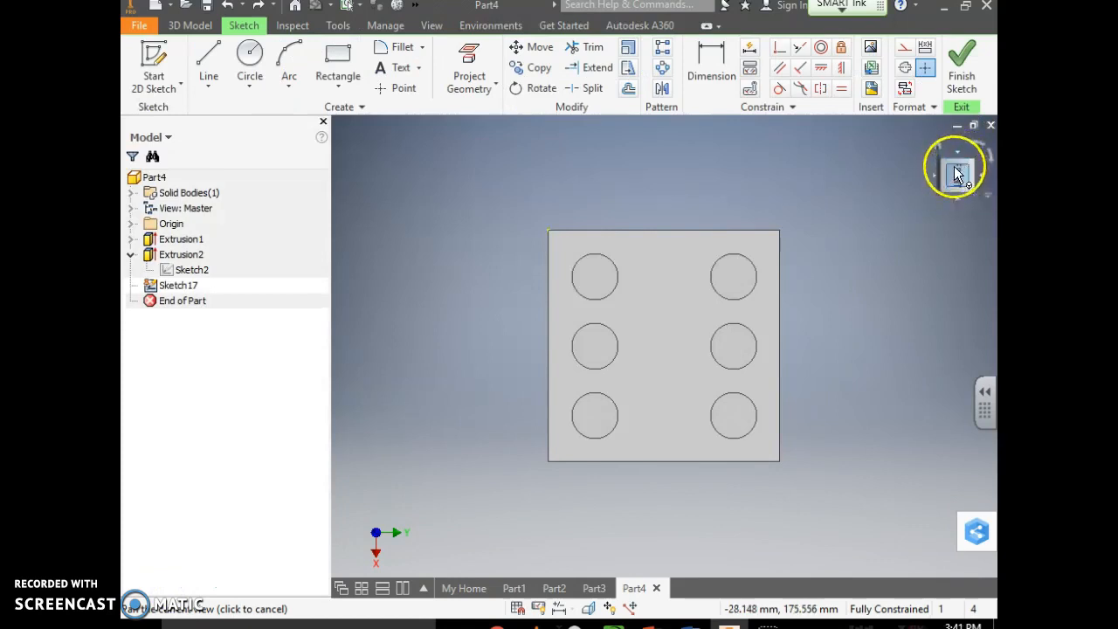
left_click(957, 161)
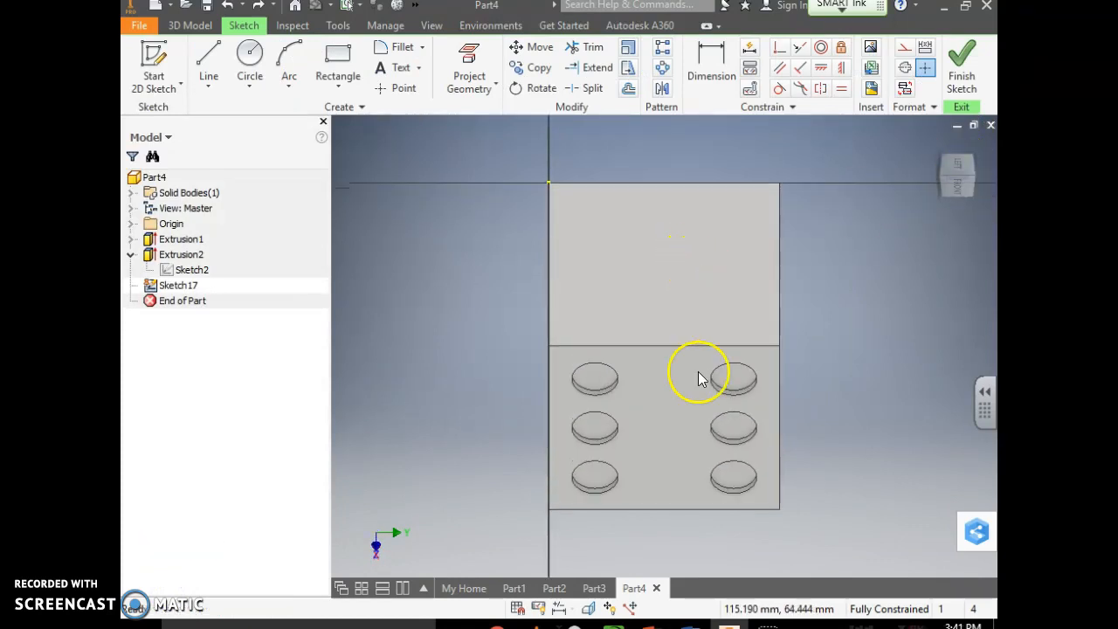
left_click(155, 54)
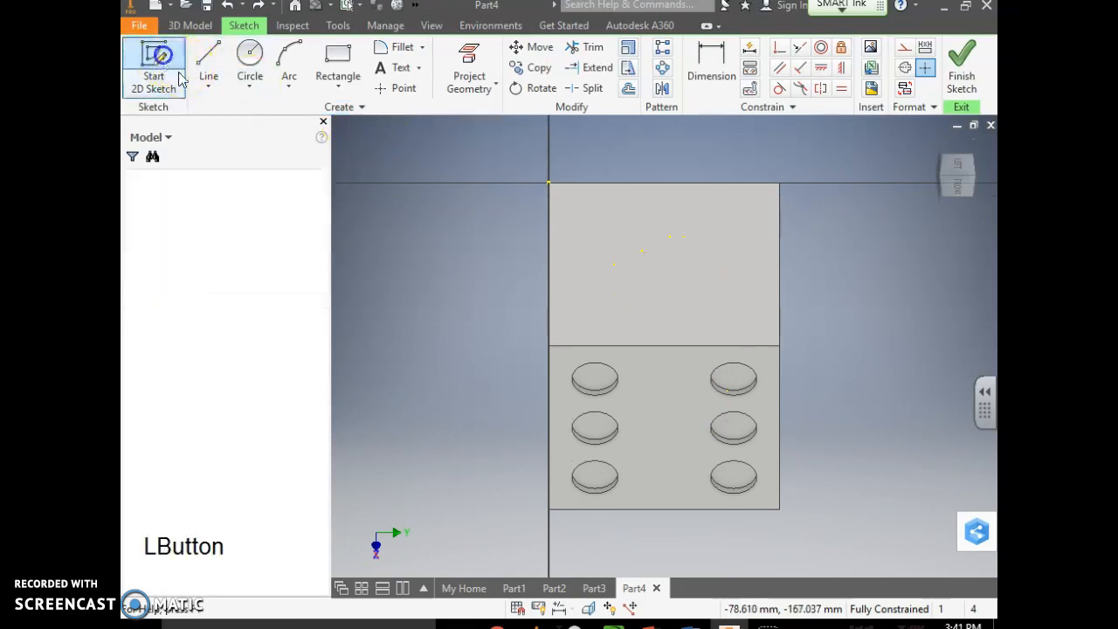
left_click(655, 275)
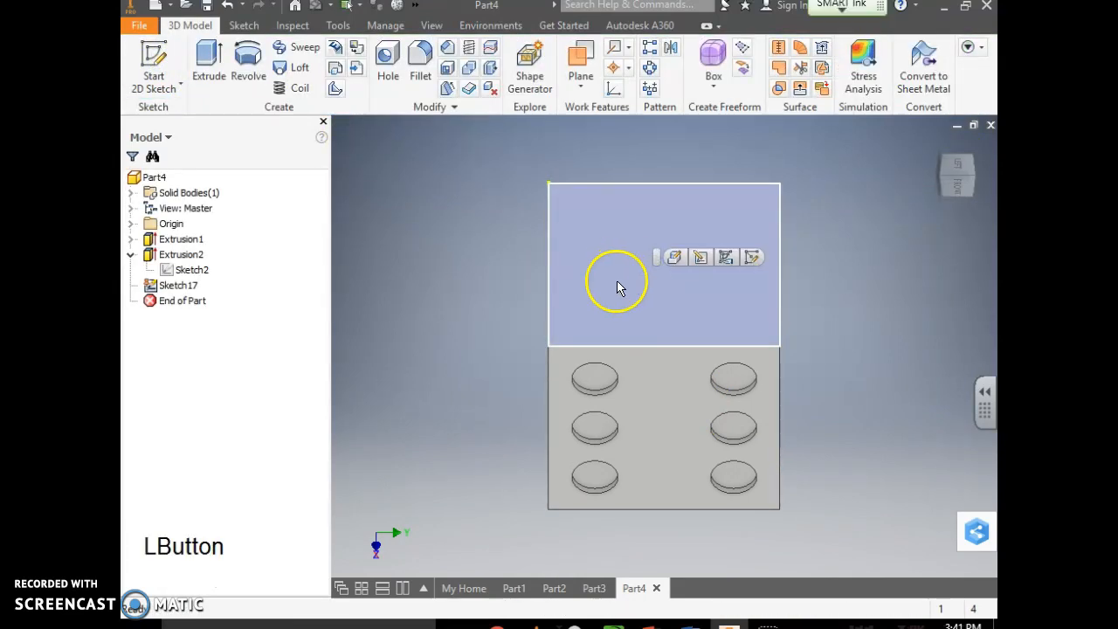
right_click(632, 288)
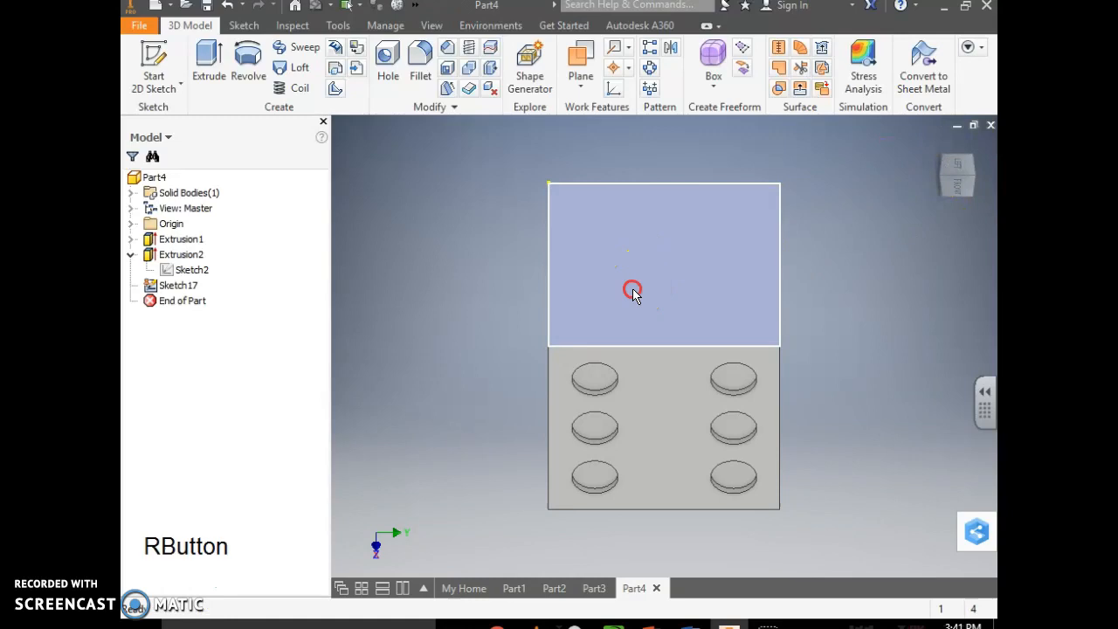
left_click(618, 284)
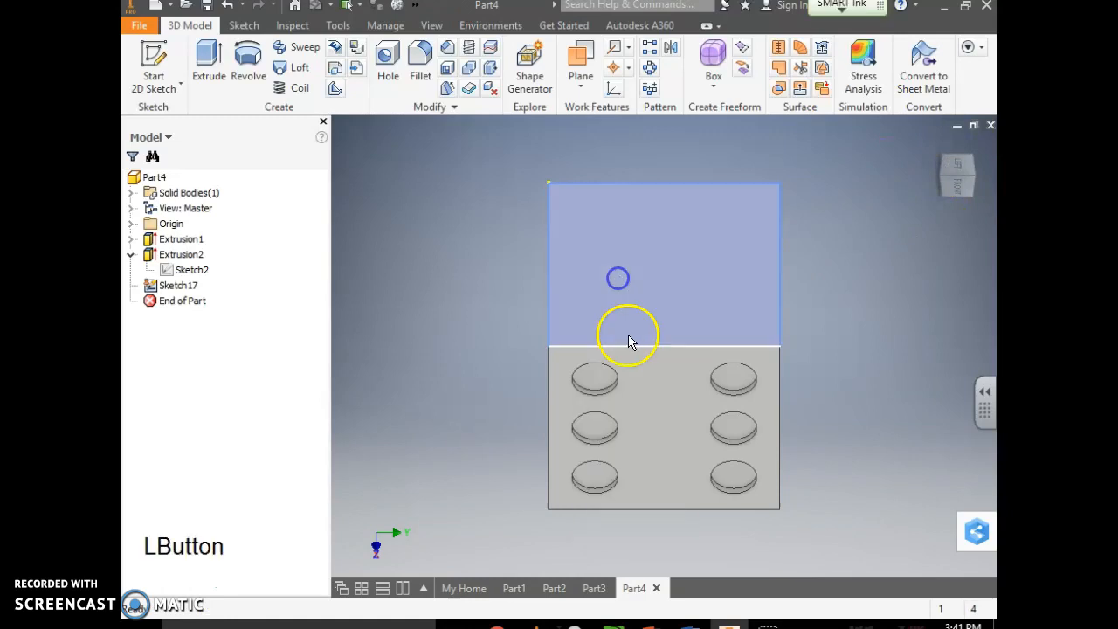
right_click(766, 435)
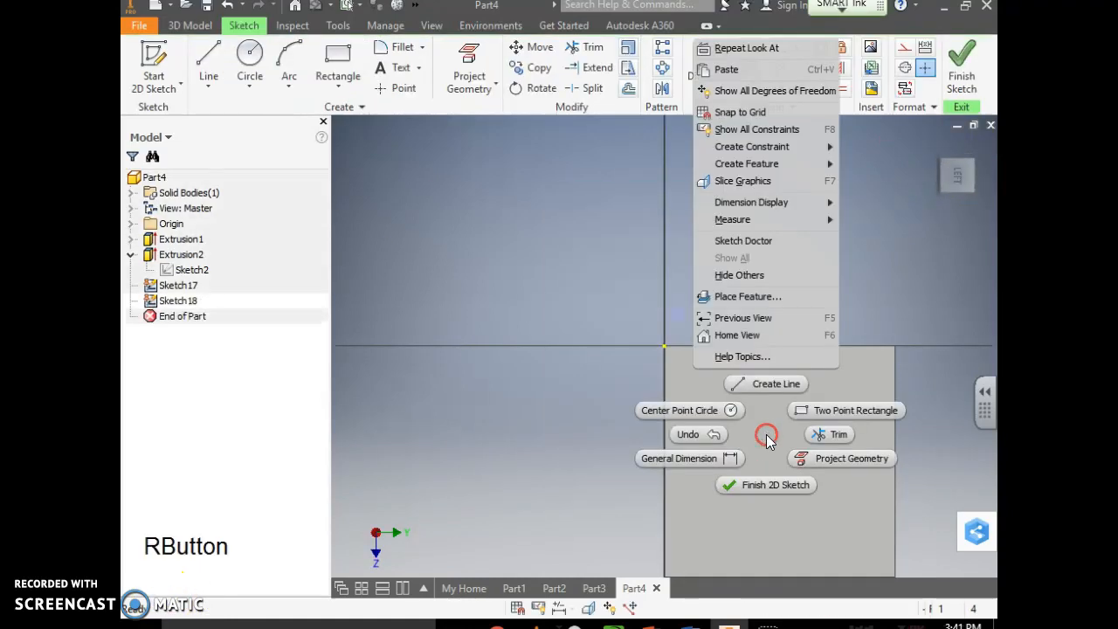
left_click(726, 69)
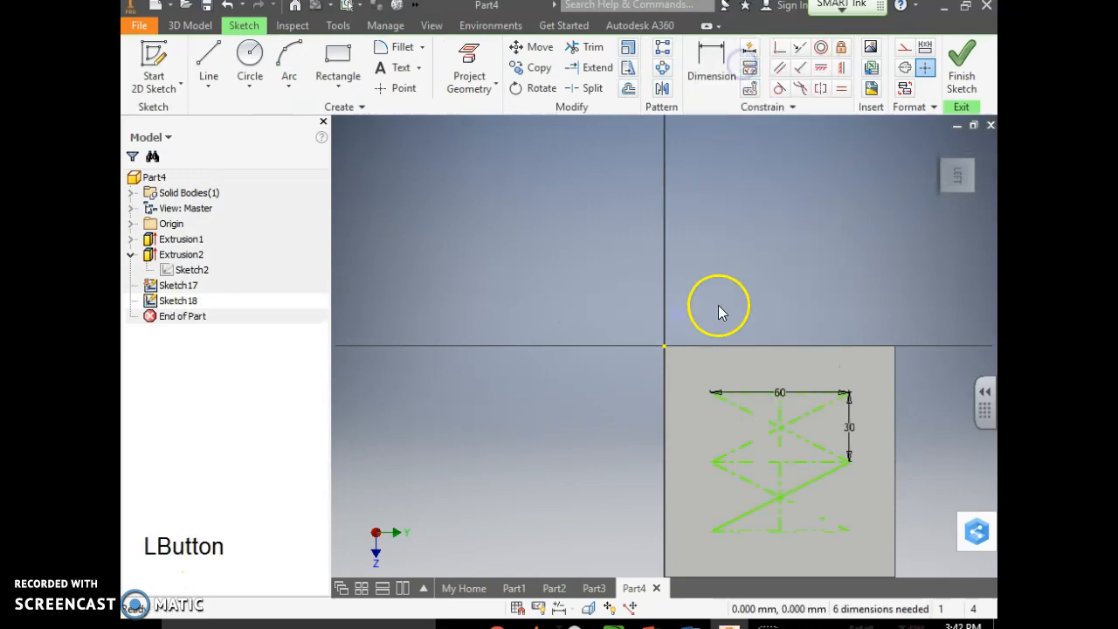
left_click(962, 159)
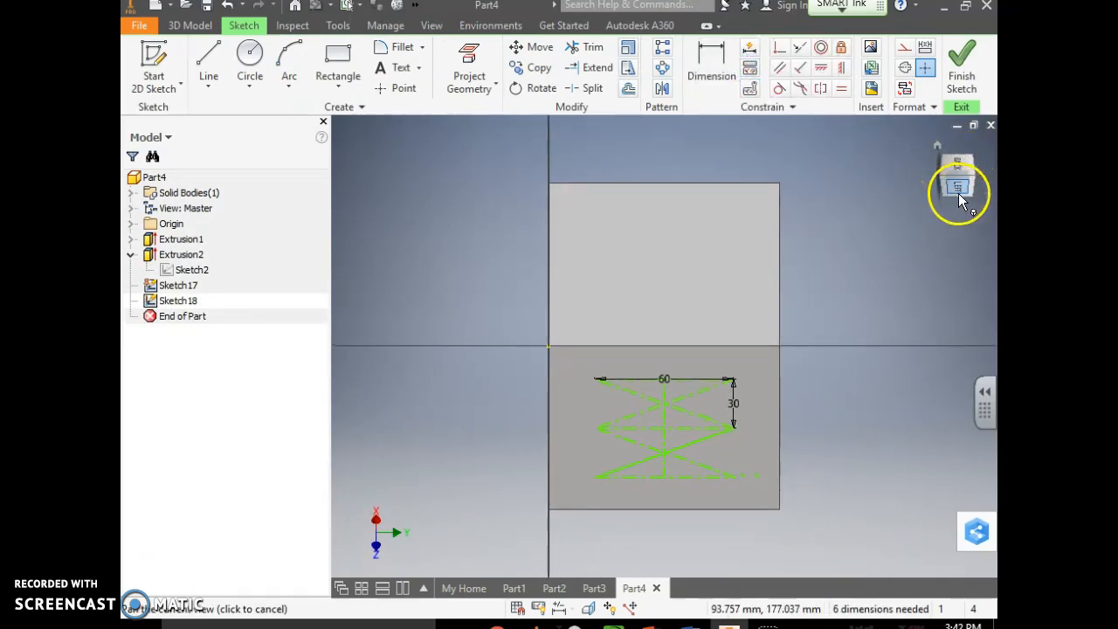
left_click(958, 203)
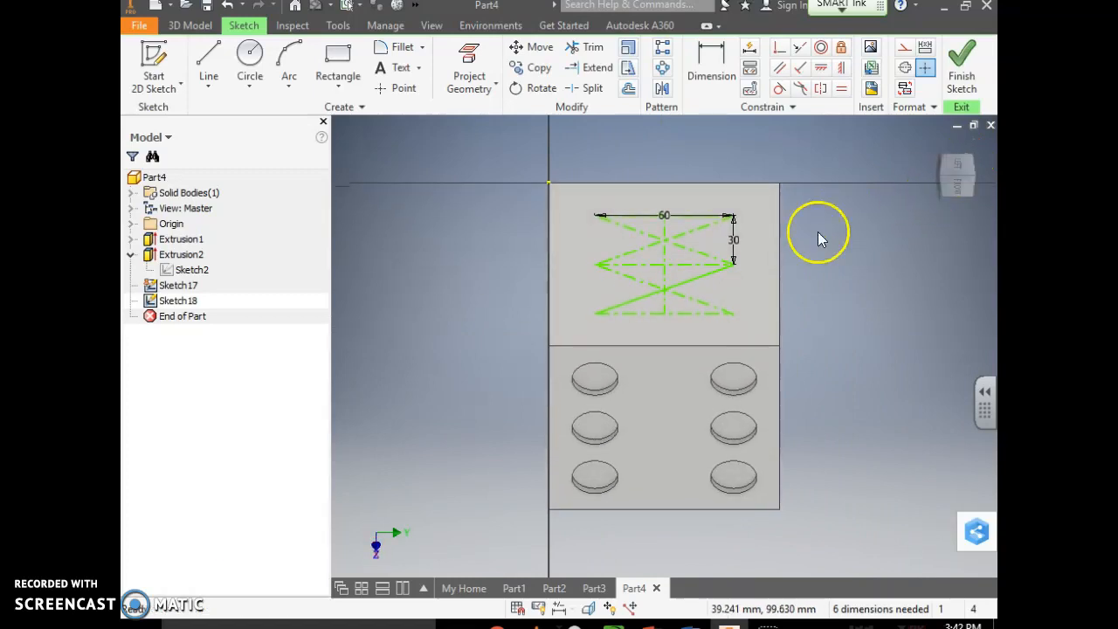
left_click(249, 65)
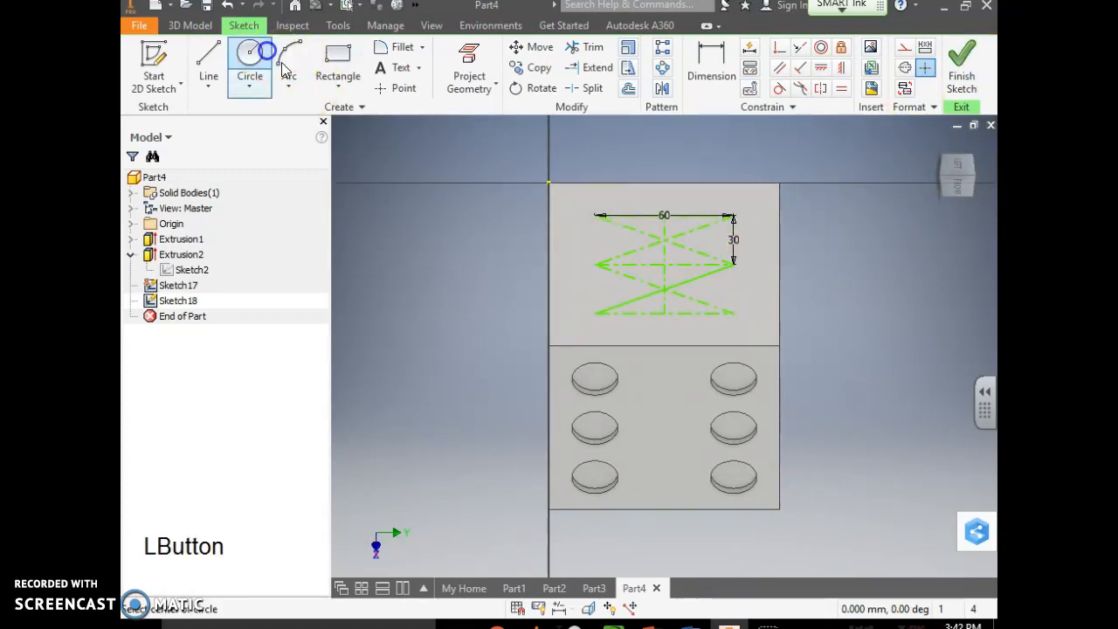
left_click(595, 215)
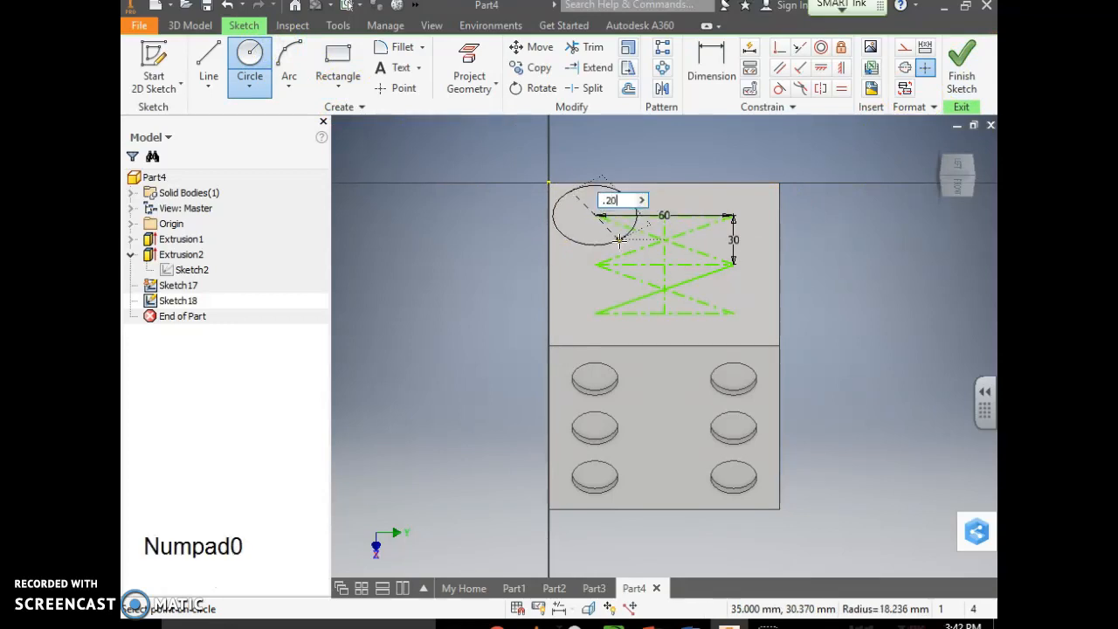
key("Return")
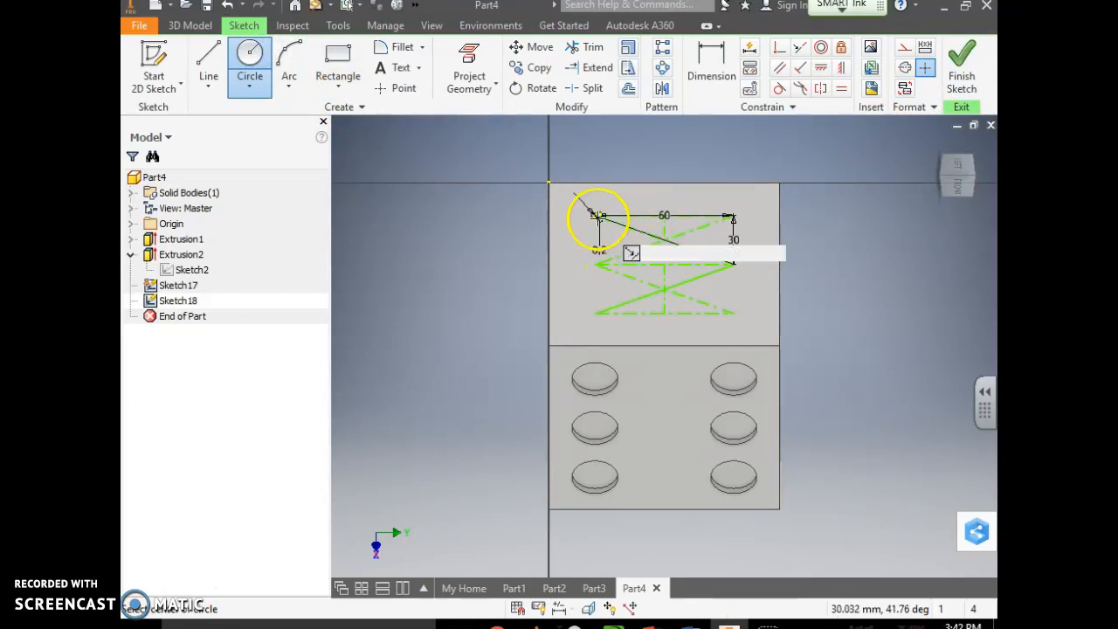
key("ctrl+z")
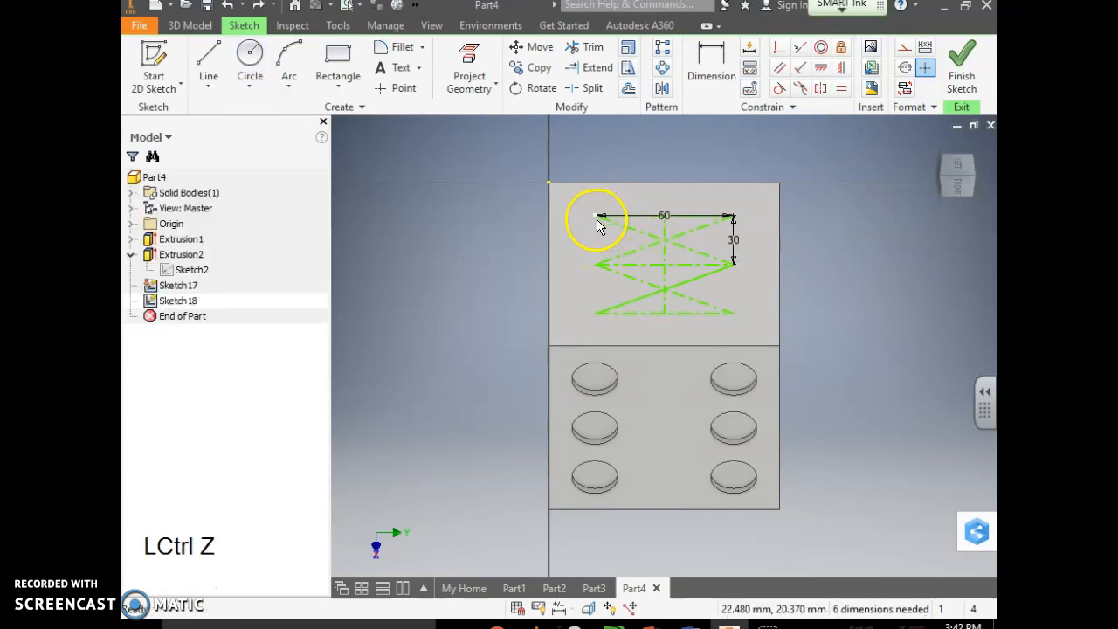
Step: Draw two 20 mm circles on the left face, one at the pasted lines' upper-left endpoint and one at their centre
left_click(244, 58)
left_click(596, 216)
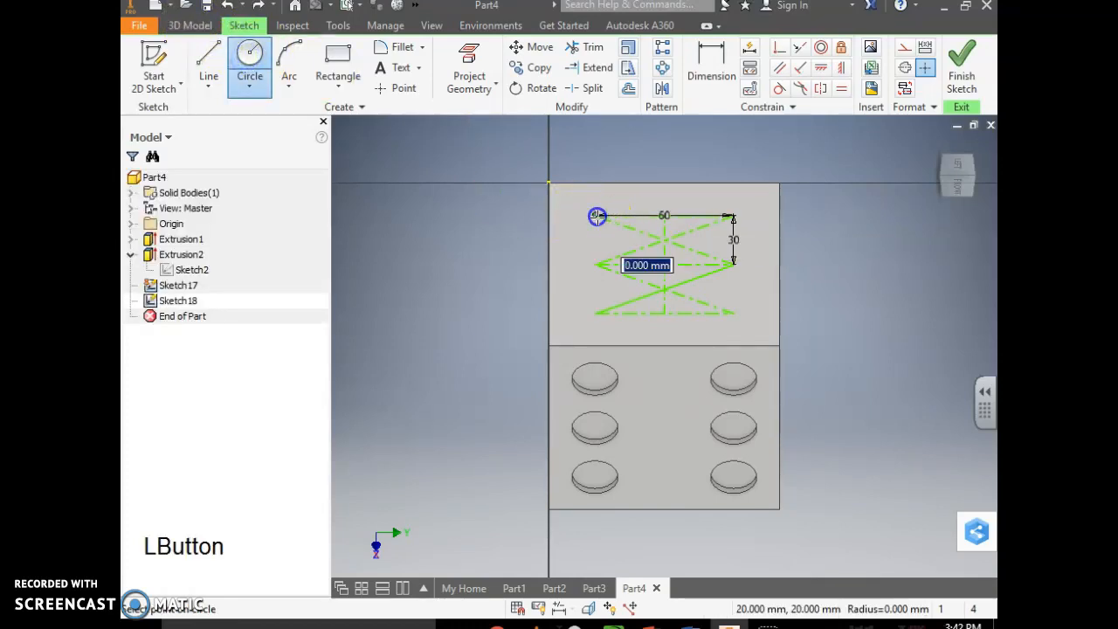
type("20")
key("Return")
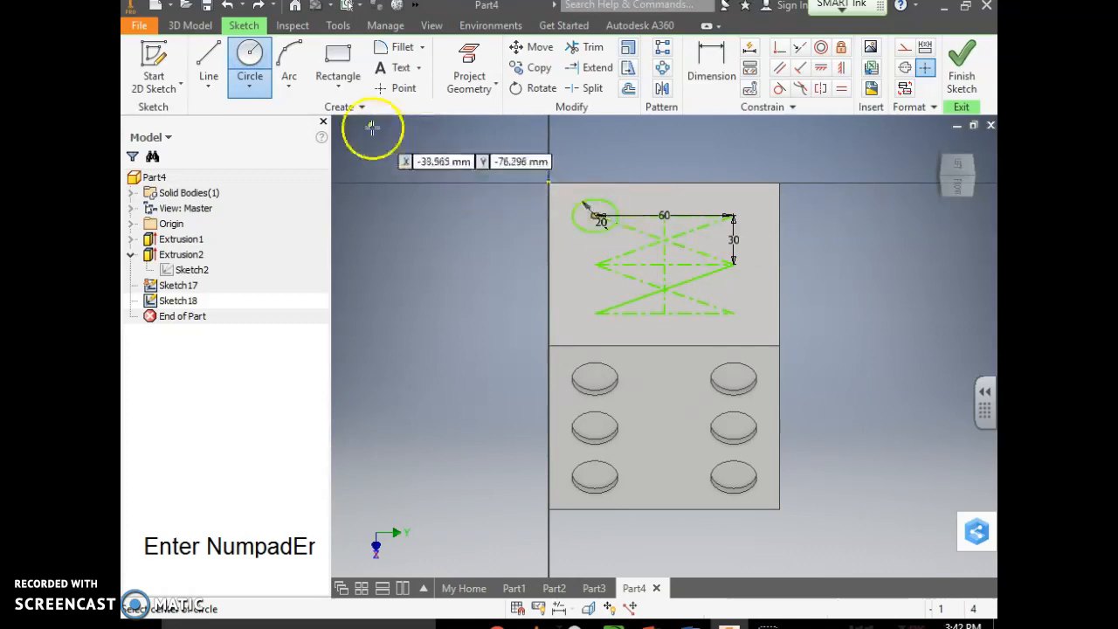
left_click(249, 54)
left_click(664, 264)
type("20")
key("Return")
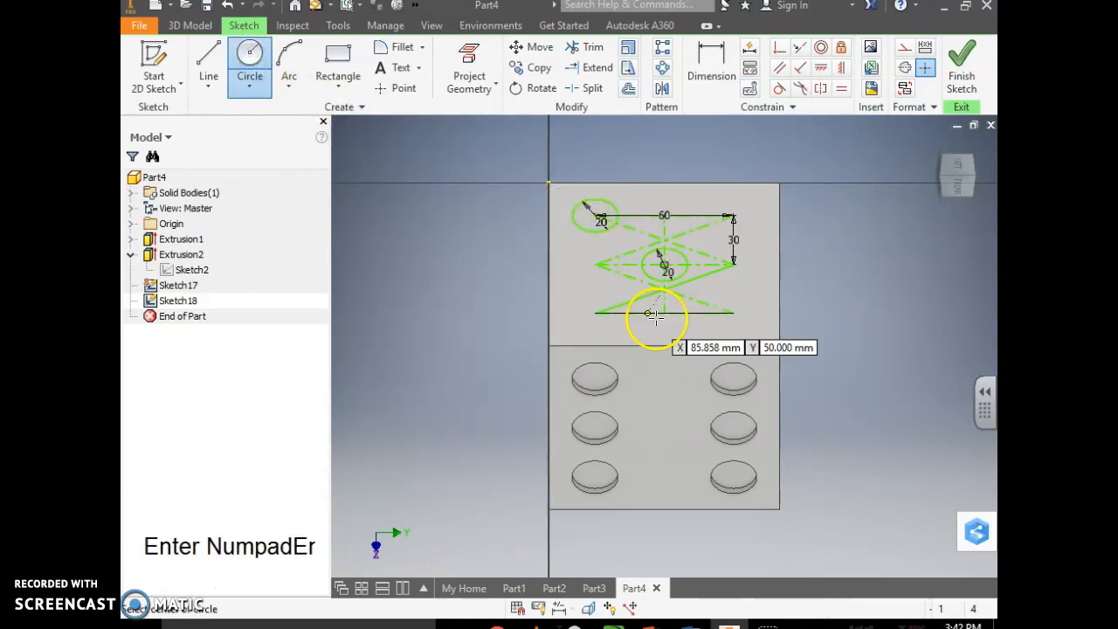
Step: Draw a third 20 mm circle at the pasted lines' lower-right endpoint and finish the sketch
left_click(267, 75)
left_click(735, 314)
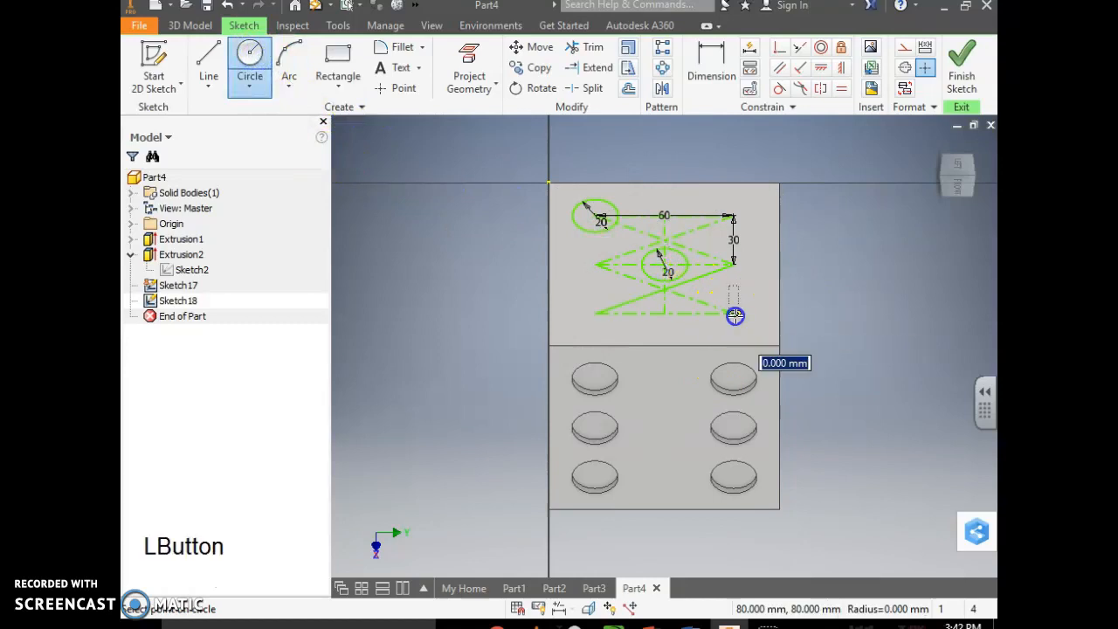
type("20")
key("Return")
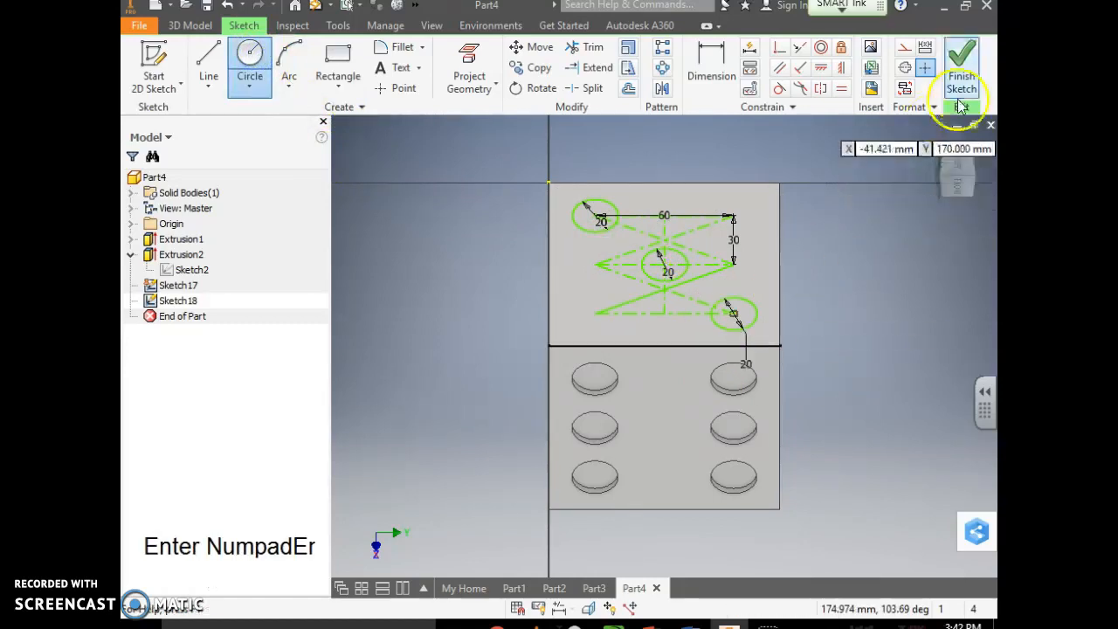
left_click(962, 66)
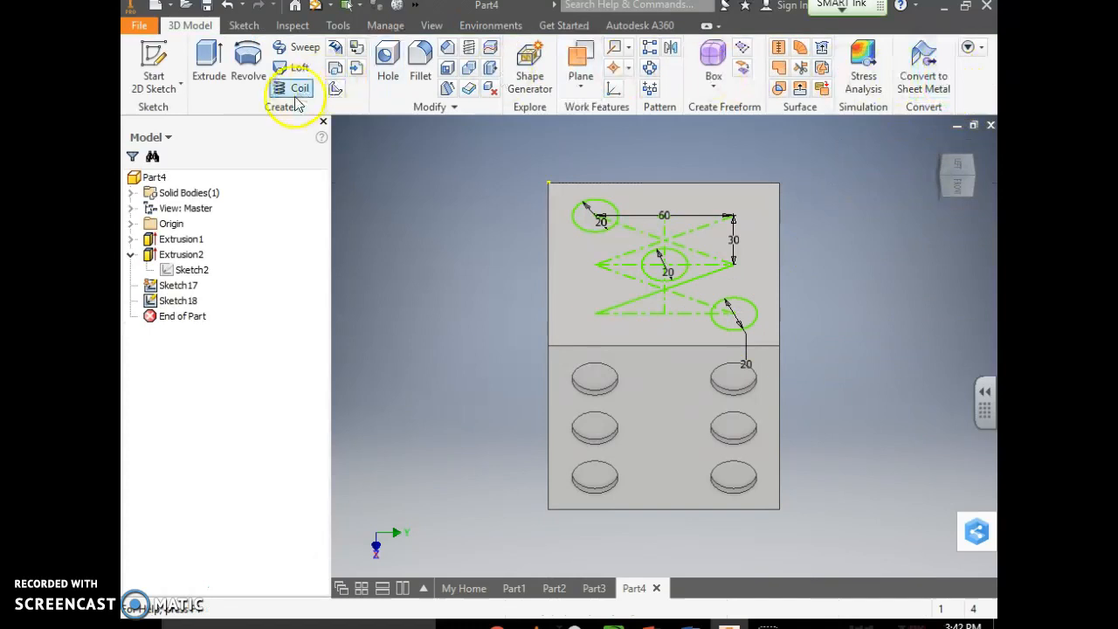
Step: Cut the three 20 mm circles 3 mm deep into the cube's left face
left_click(220, 72)
left_click(598, 219)
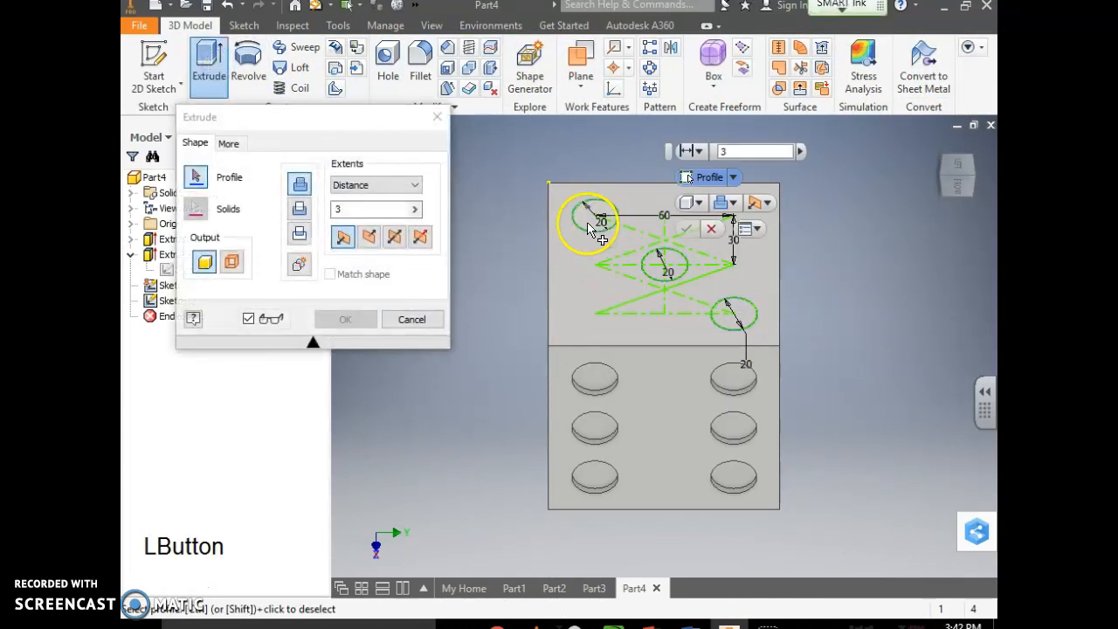
left_click(661, 276)
left_click(729, 323)
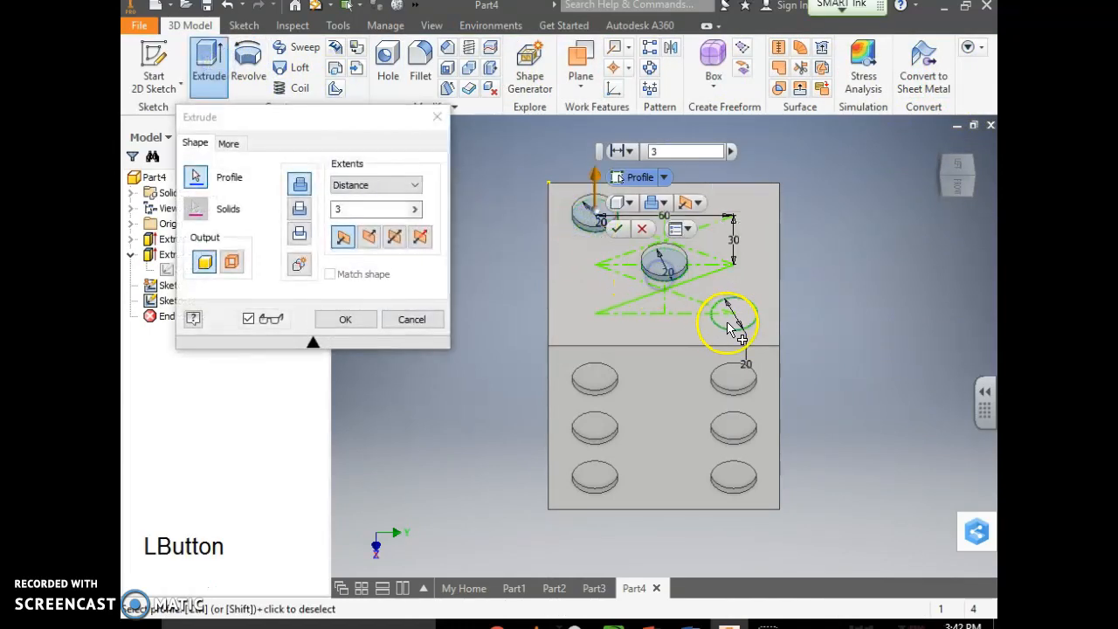
left_click(674, 229)
left_click(711, 243)
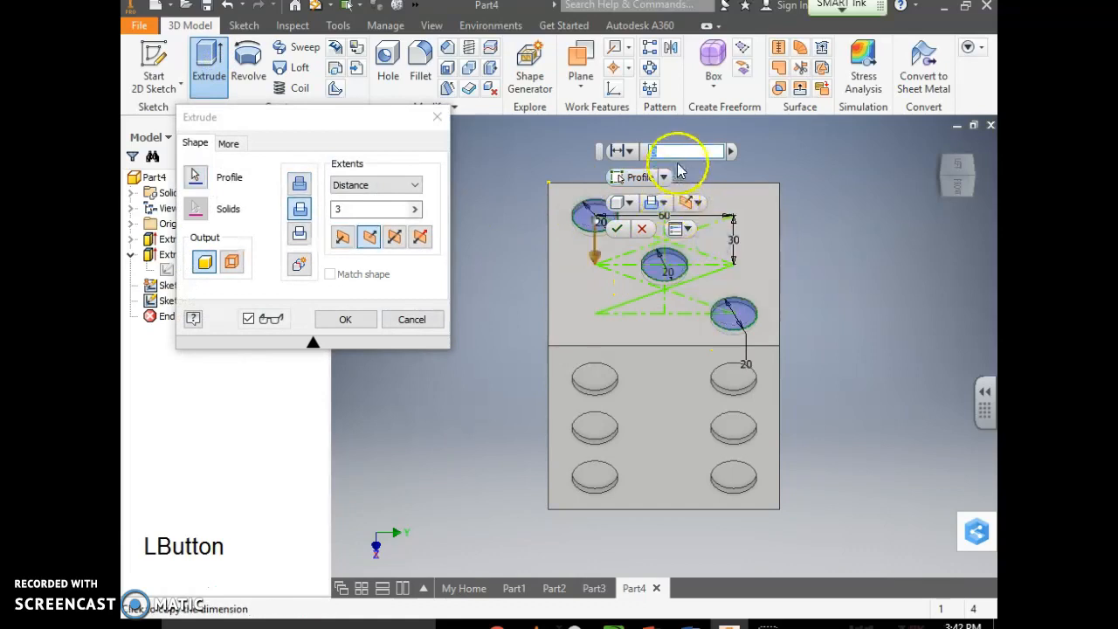
left_click(617, 229)
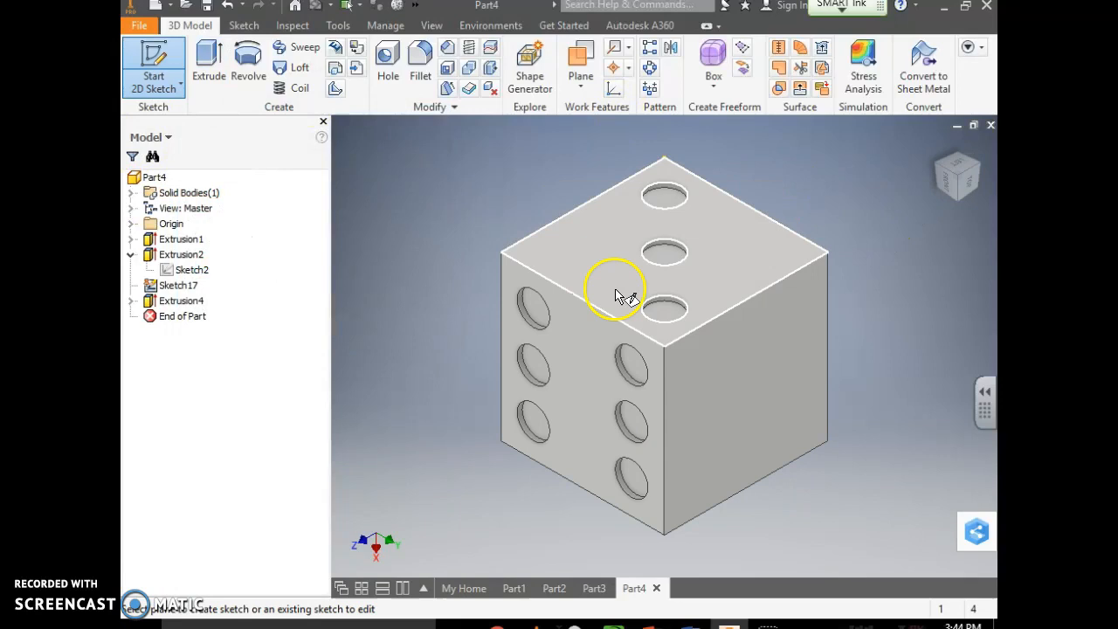
left_click(194, 272)
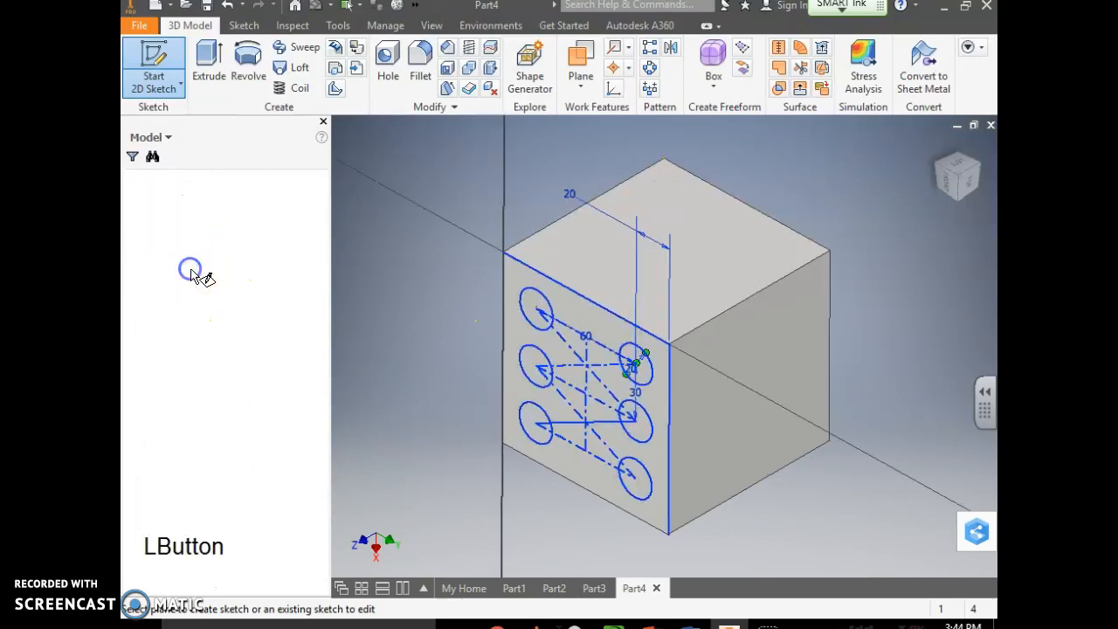
right_click(192, 272)
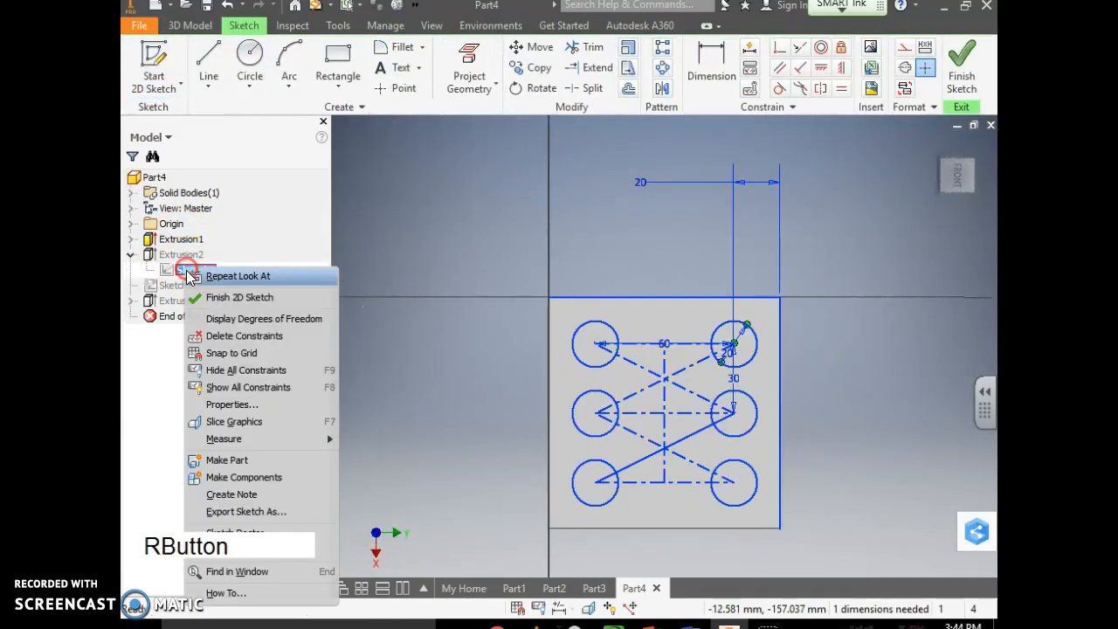
left_click(214, 227)
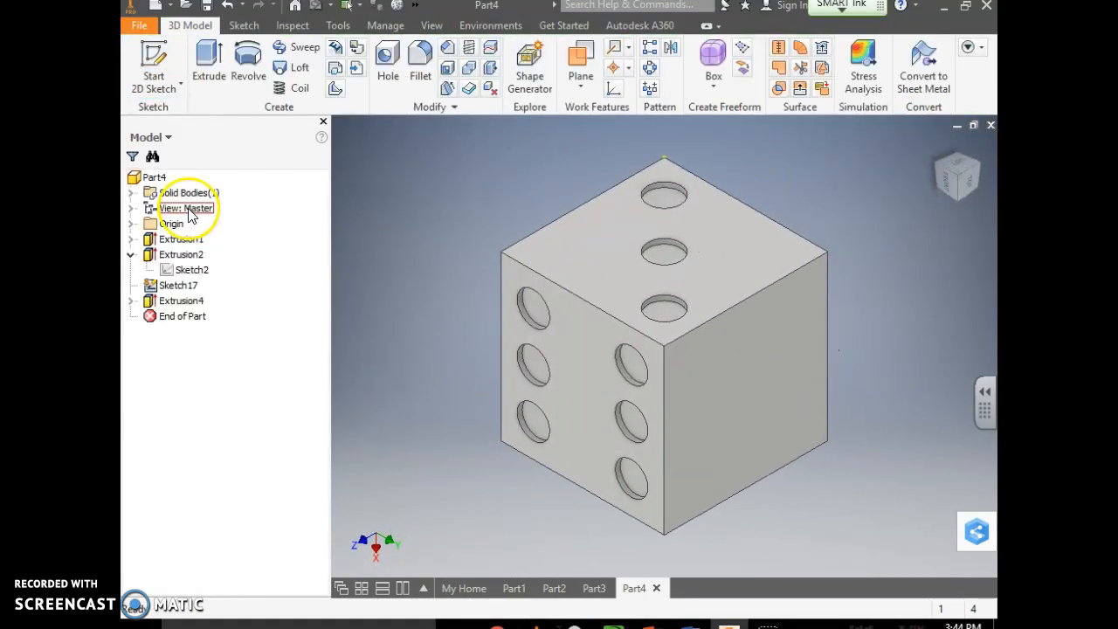
Step: Edit the six-dot face's sketch, copy the lines connecting its circle centres, and finish the sketch
right_click(186, 275)
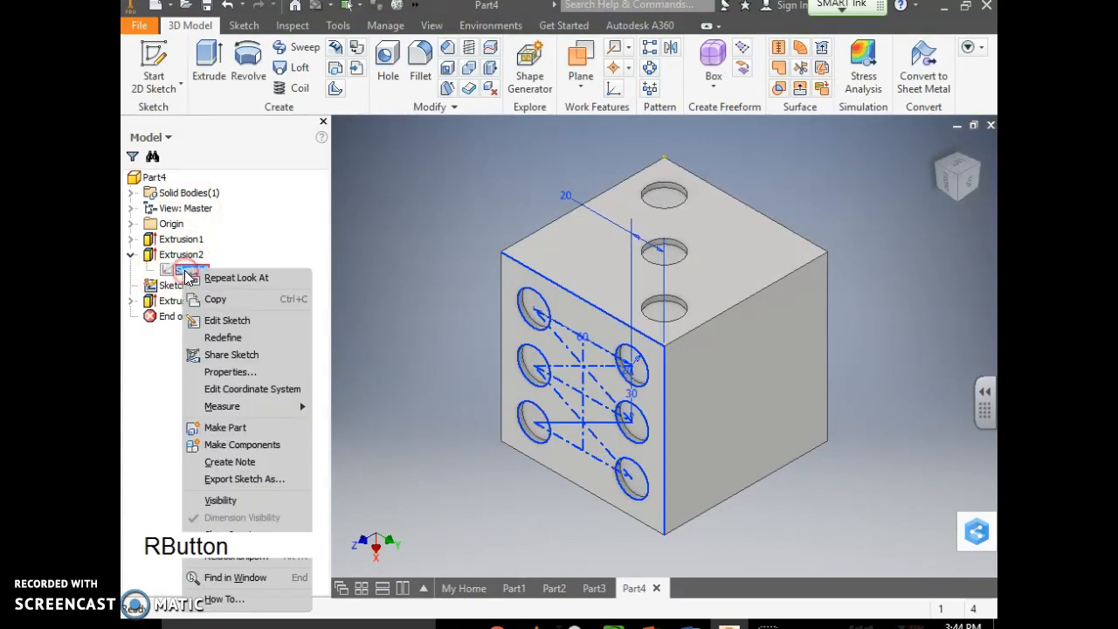
left_click(219, 321)
mouse_move(697, 504)
left_mouse_down()
mouse_move(659, 420)
mouse_move(644, 326)
left_mouse_up()
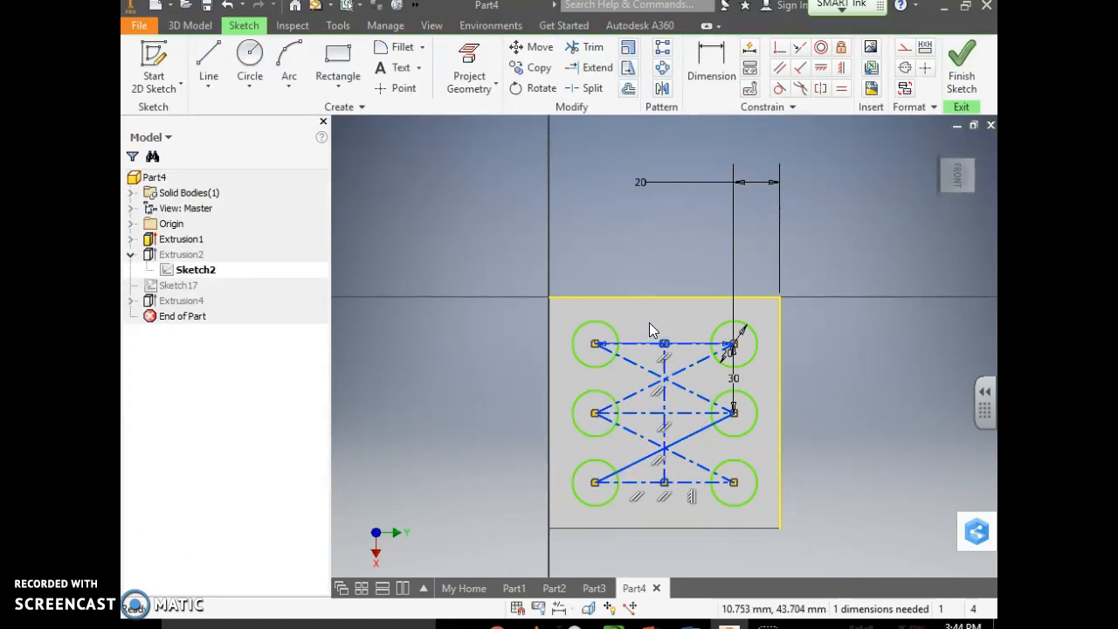
left_click(745, 193)
left_click(968, 72)
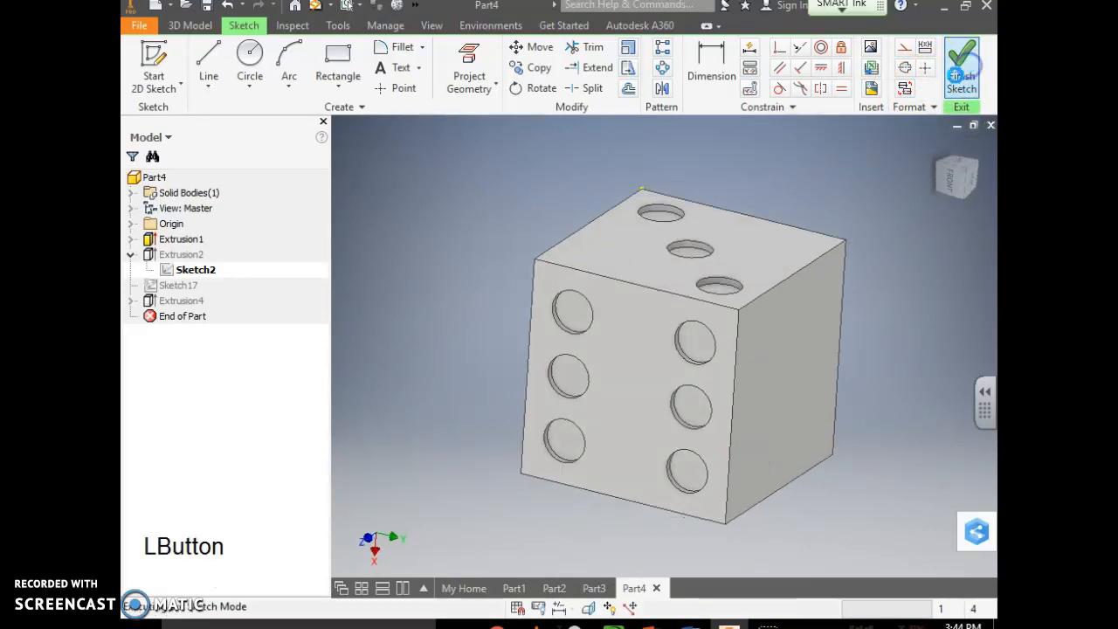
Step: Start a new sketch on the blank face adjoining the six-dot and three-dot faces and paste the copied lines
left_click(151, 68)
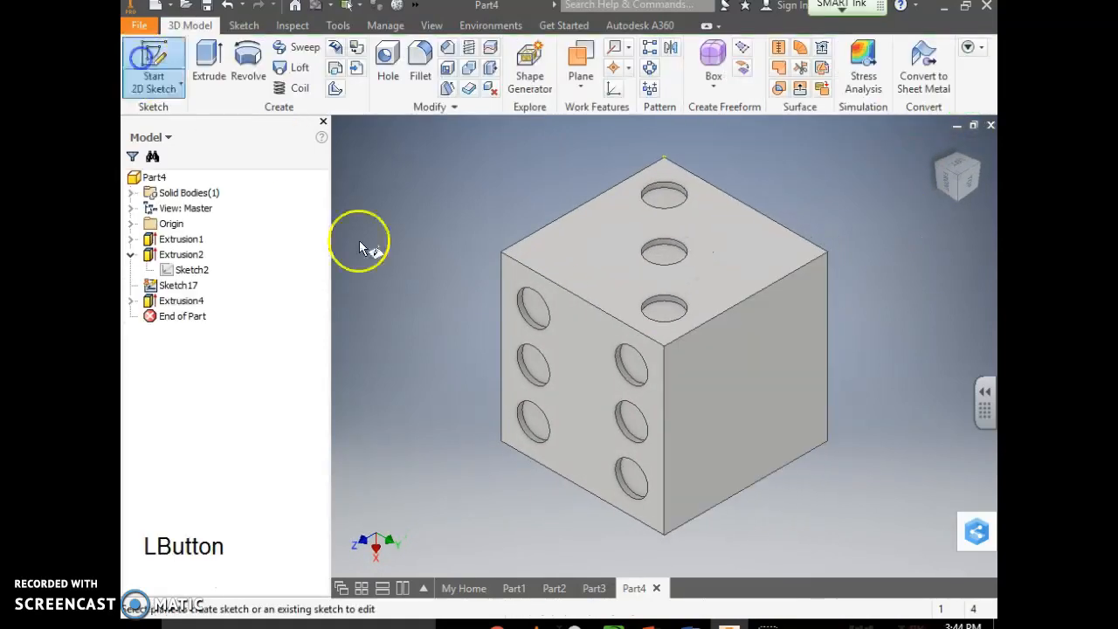
left_click(705, 400)
right_click(545, 464)
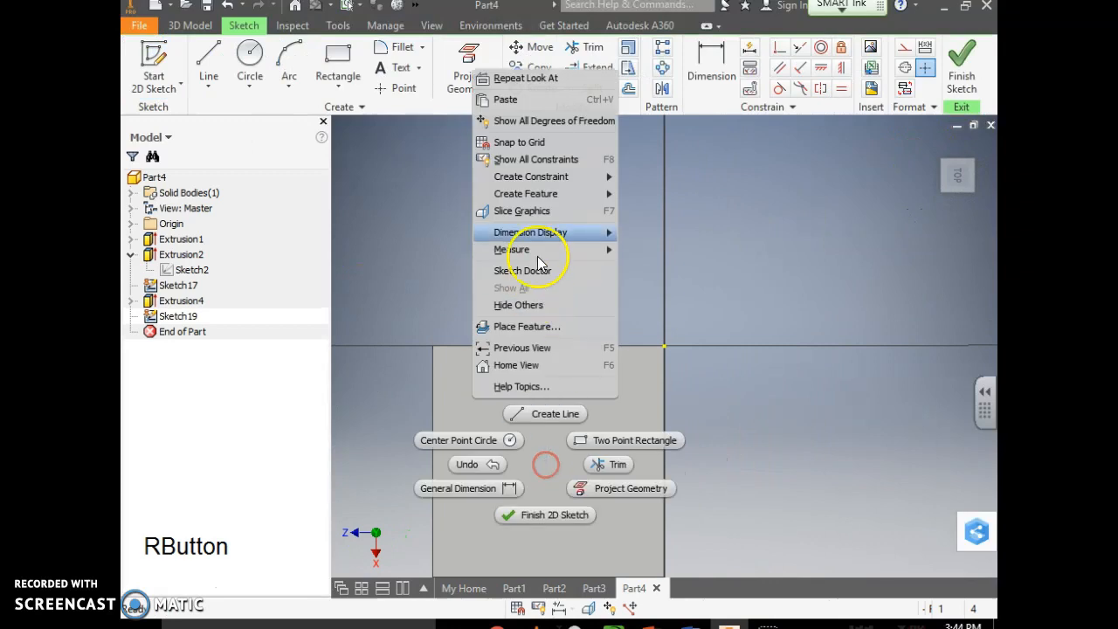
left_click(510, 100)
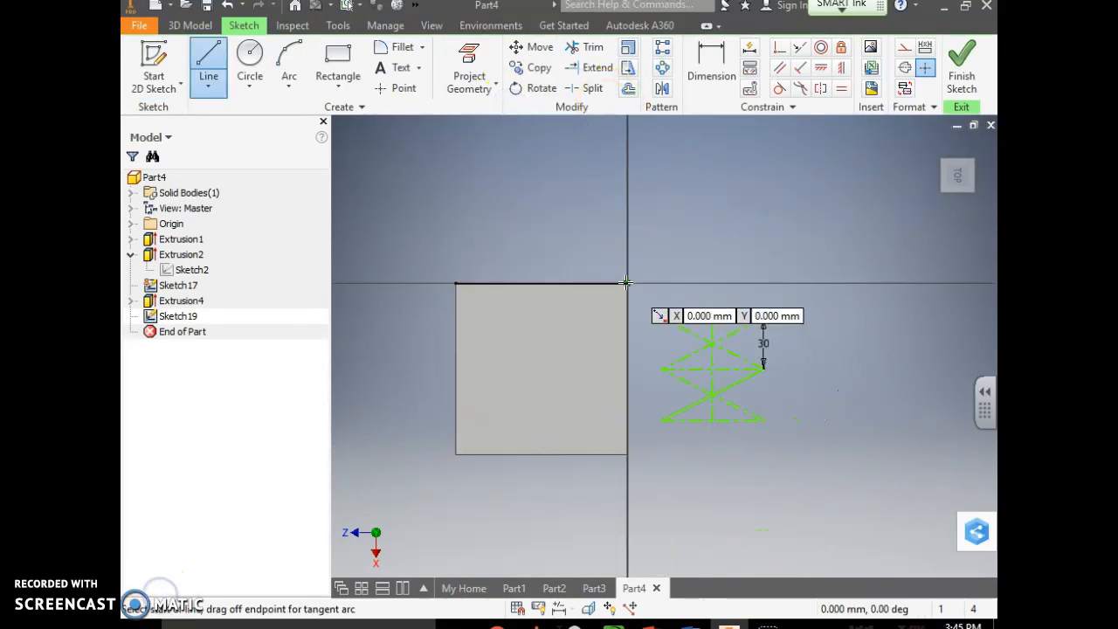
Step: Draw a line along the full face edge nearest the pasted lines and convert it to a centerline
left_click(627, 283)
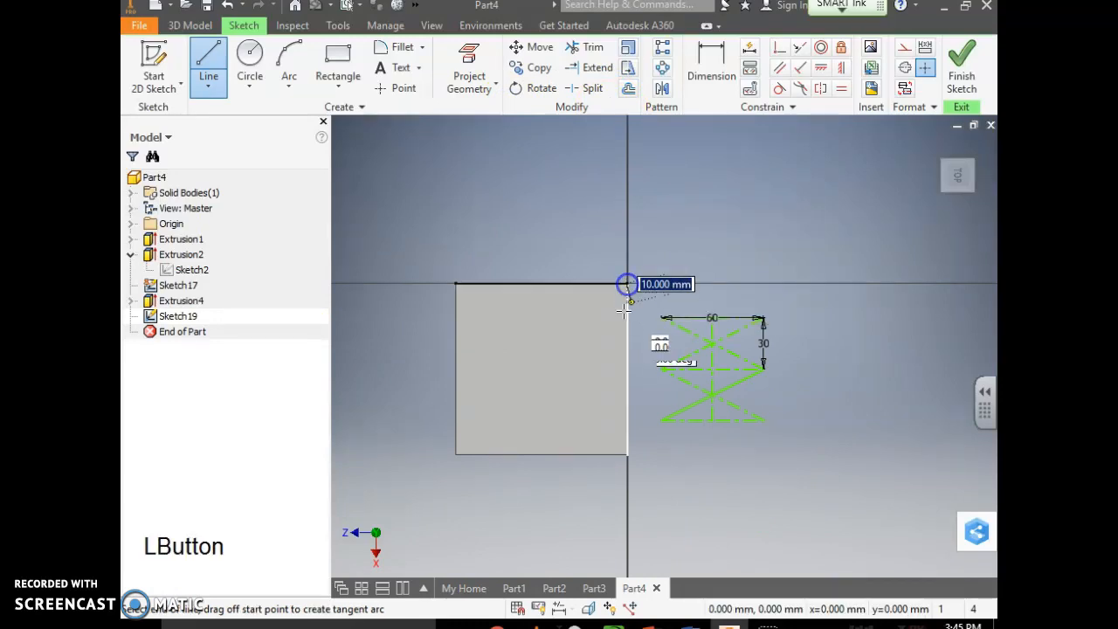
left_click(627, 453)
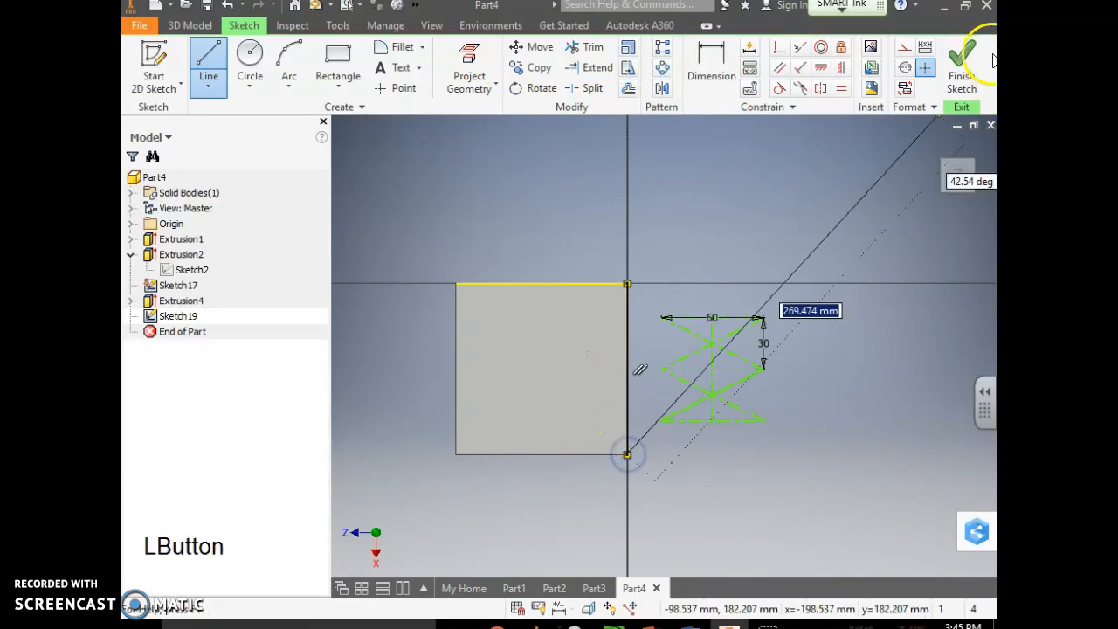
left_click(907, 70)
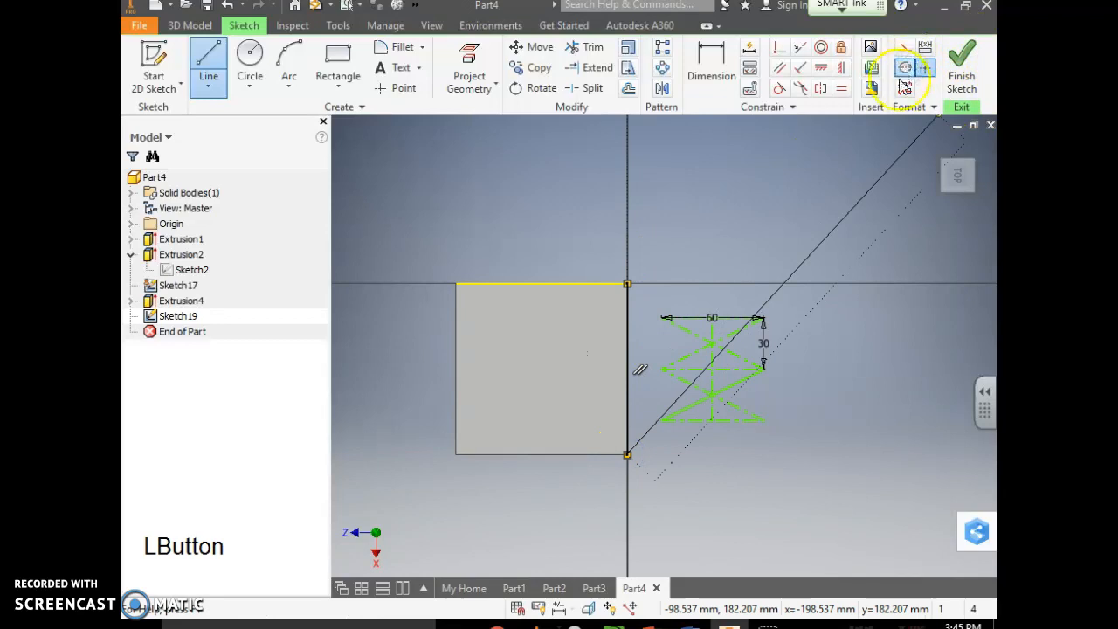
key("Escape")
left_click(629, 337)
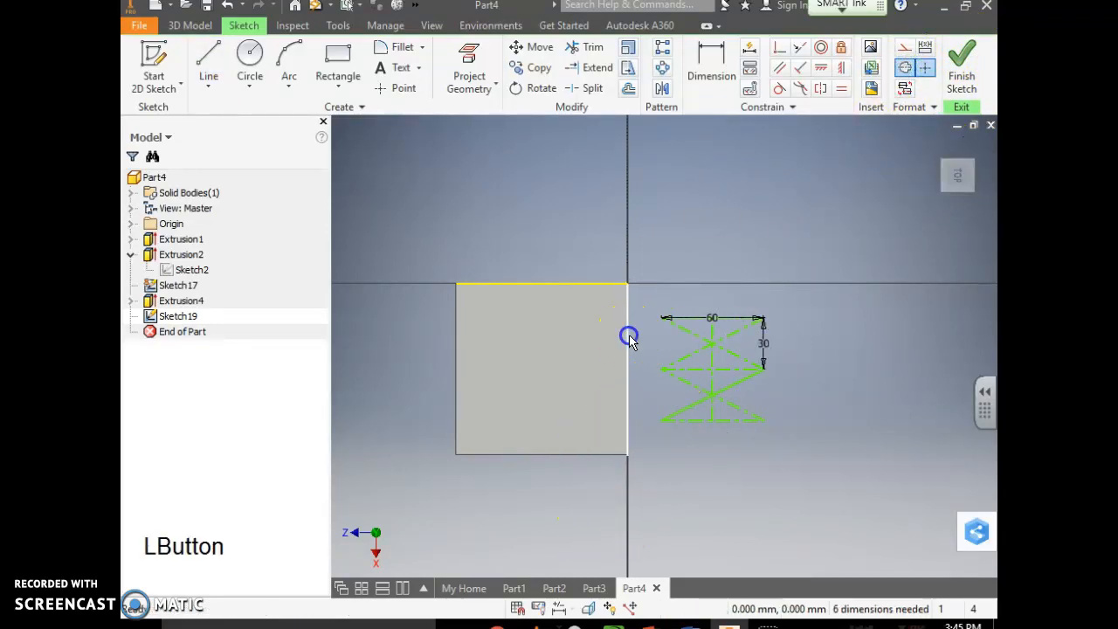
left_click(906, 73)
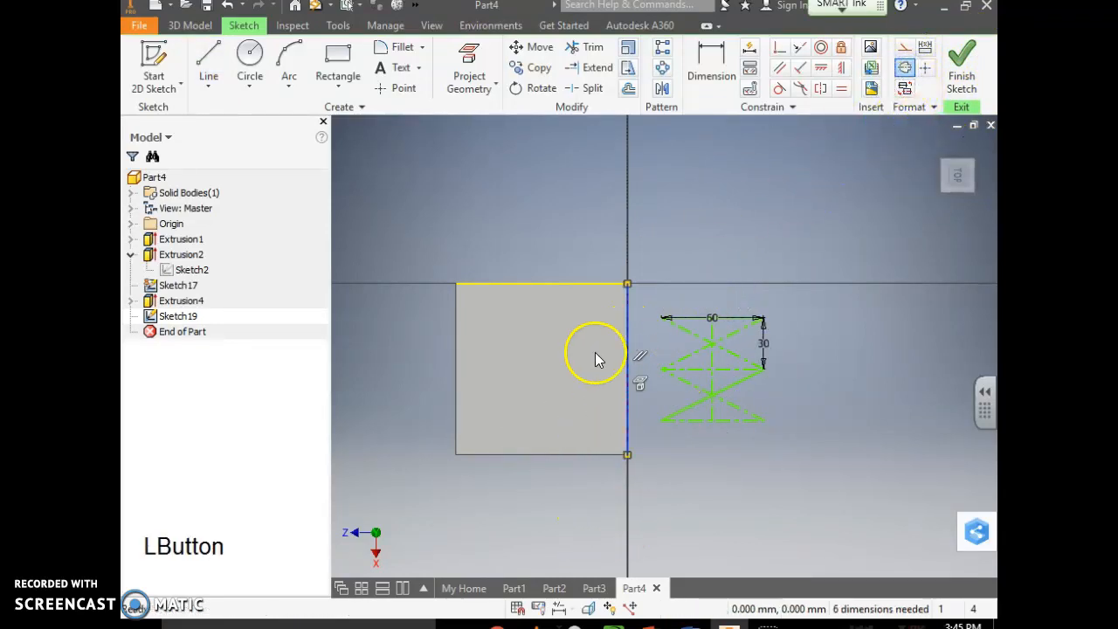
Step: Mirror the pasted lines across the edge centerline onto the blank face
left_click(605, 45)
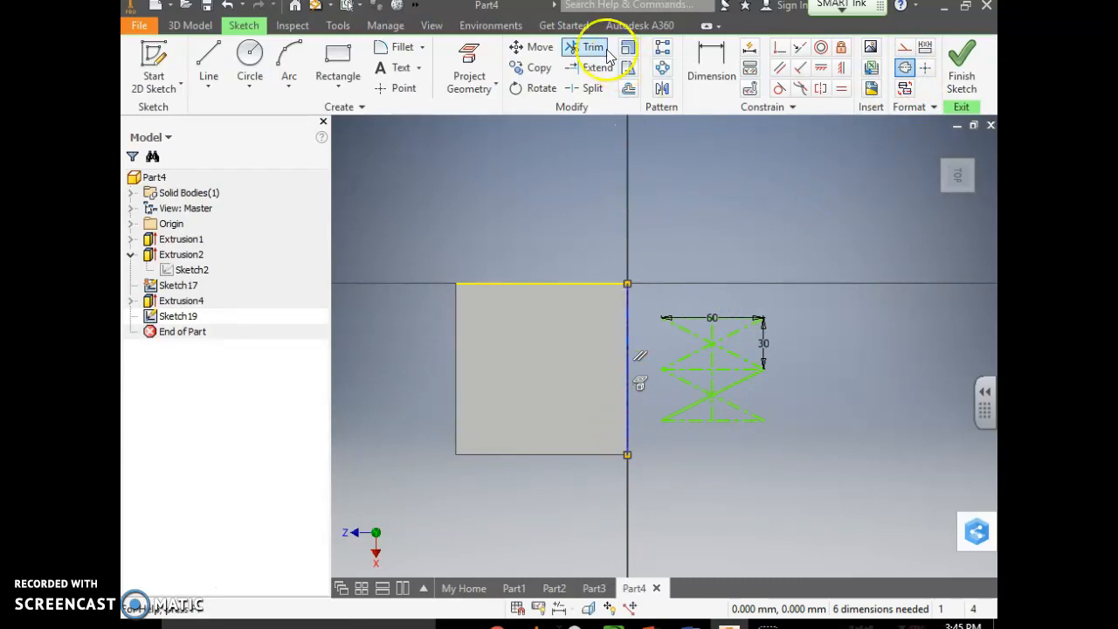
left_click(662, 89)
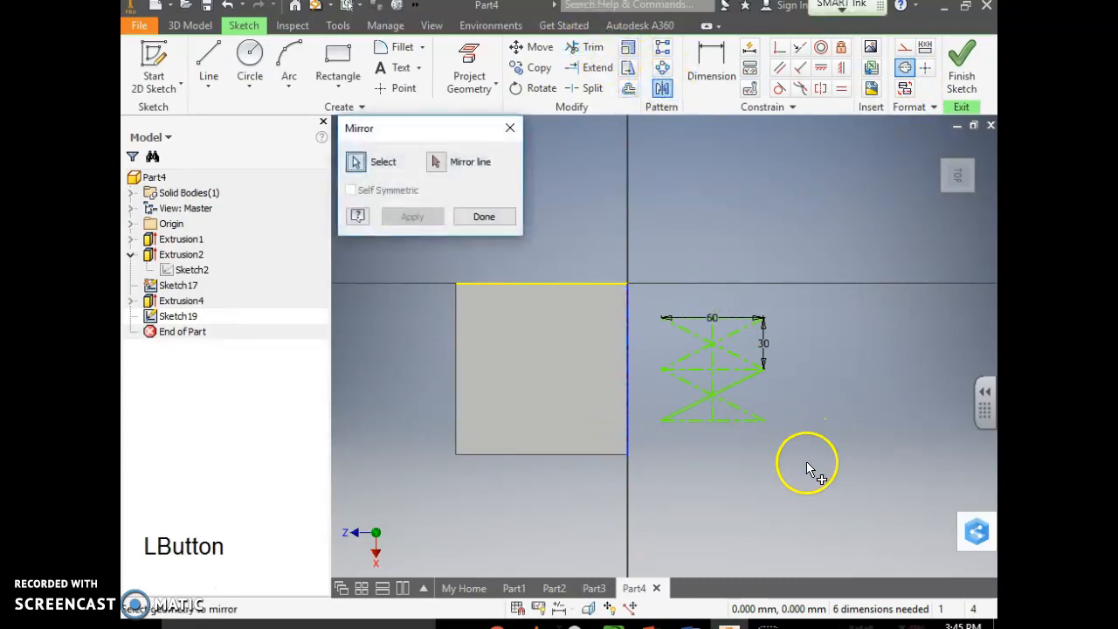
left_click_drag(806, 463, 654, 274)
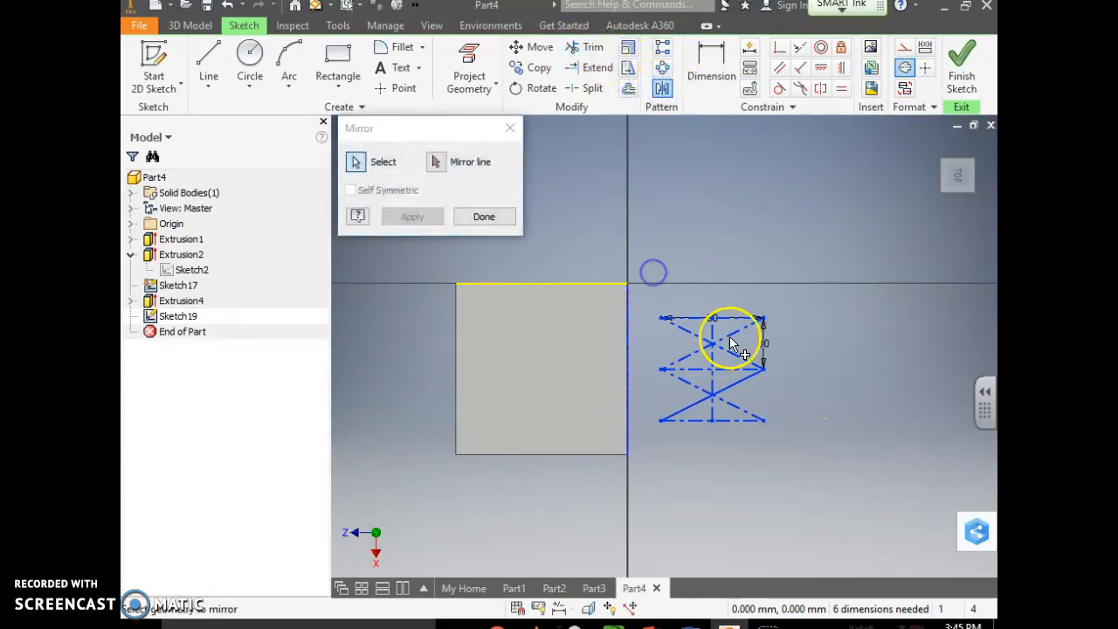
left_click(439, 163)
left_click(628, 343)
left_click(422, 217)
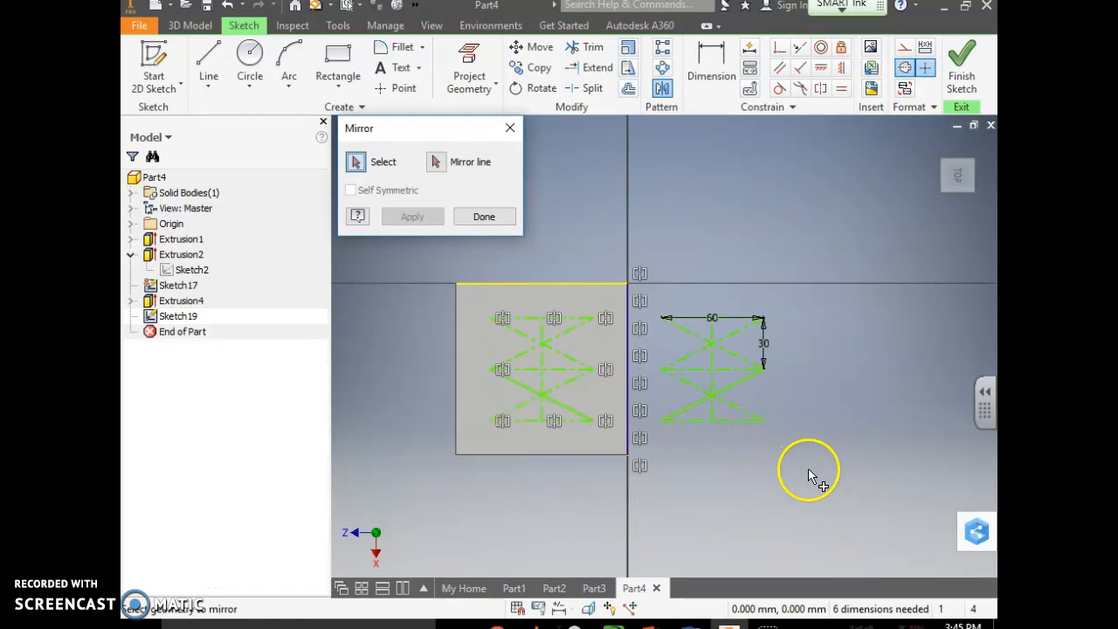
Step: Close the Mirror command and delete the original pasted lines outside the face together with the mirror line
mouse_move(801, 446)
left_mouse_down()
mouse_move(711, 405)
mouse_move(614, 320)
mouse_move(617, 302)
left_mouse_up()
left_click(656, 408)
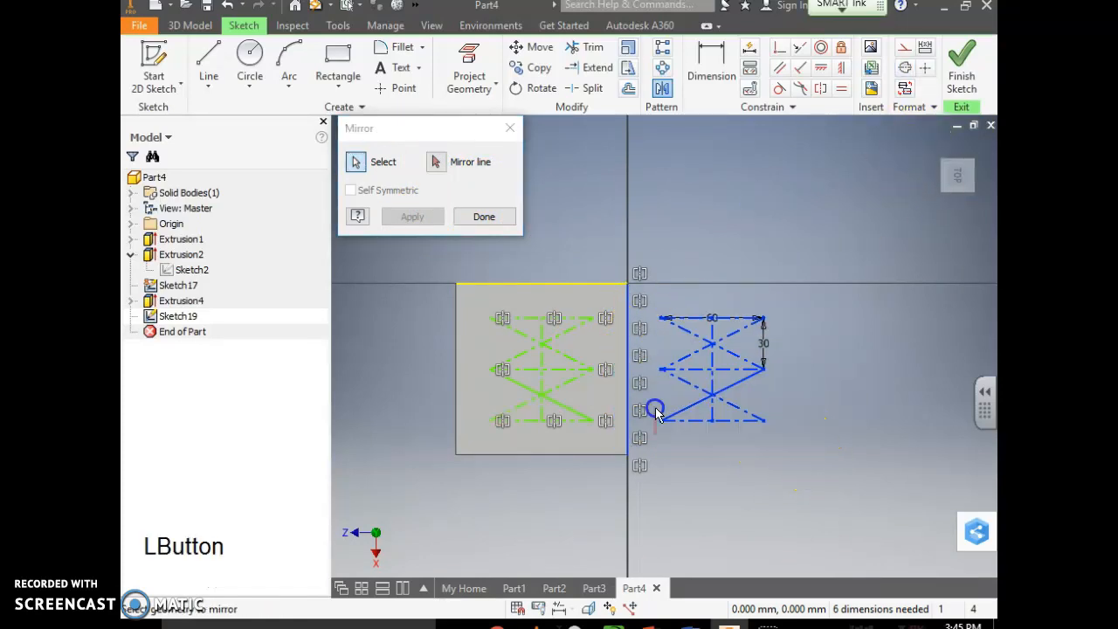
key("Delete")
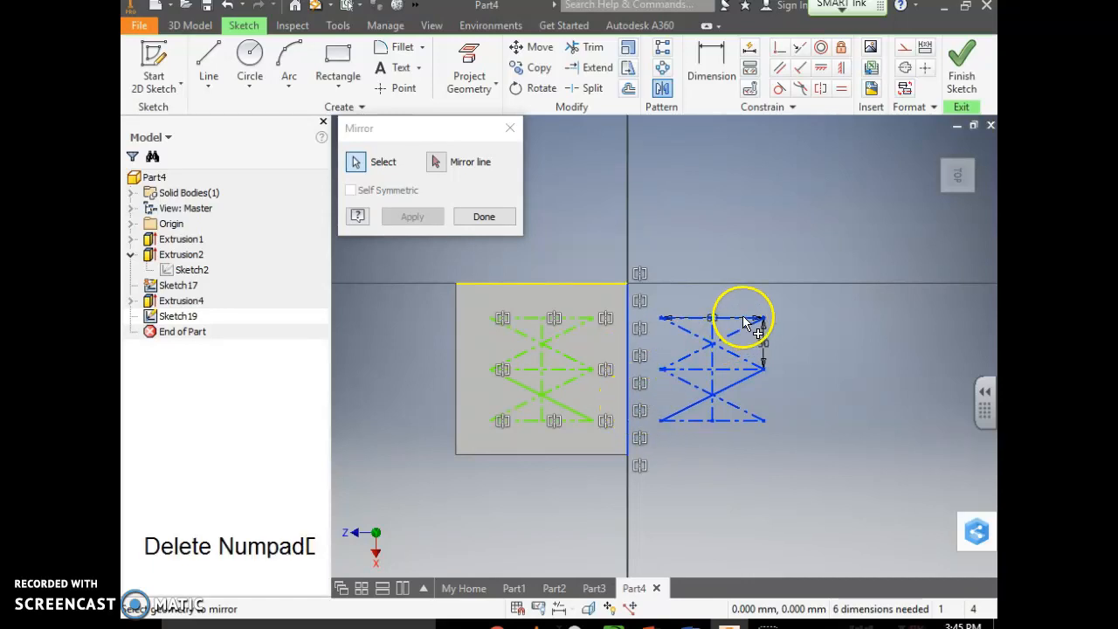
left_click(484, 216)
mouse_move(789, 447)
left_mouse_down()
mouse_move(669, 375)
mouse_move(612, 305)
left_mouse_up()
key("Delete")
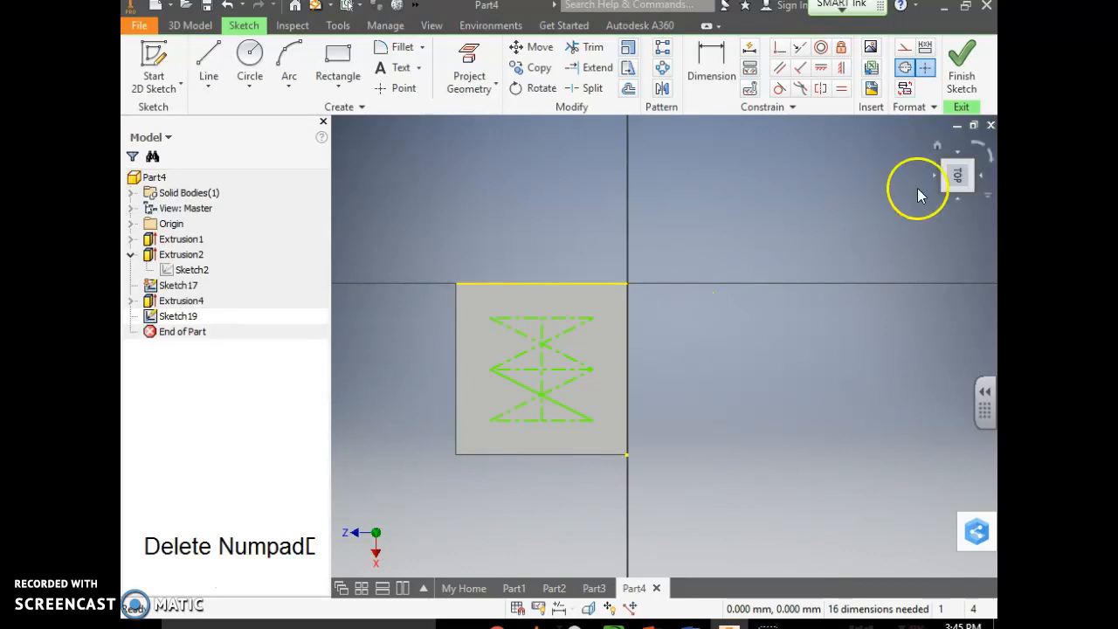
Step: Draw a 20 mm circle at the centre of the mirrored lines and finish the sketch
left_click(250, 57)
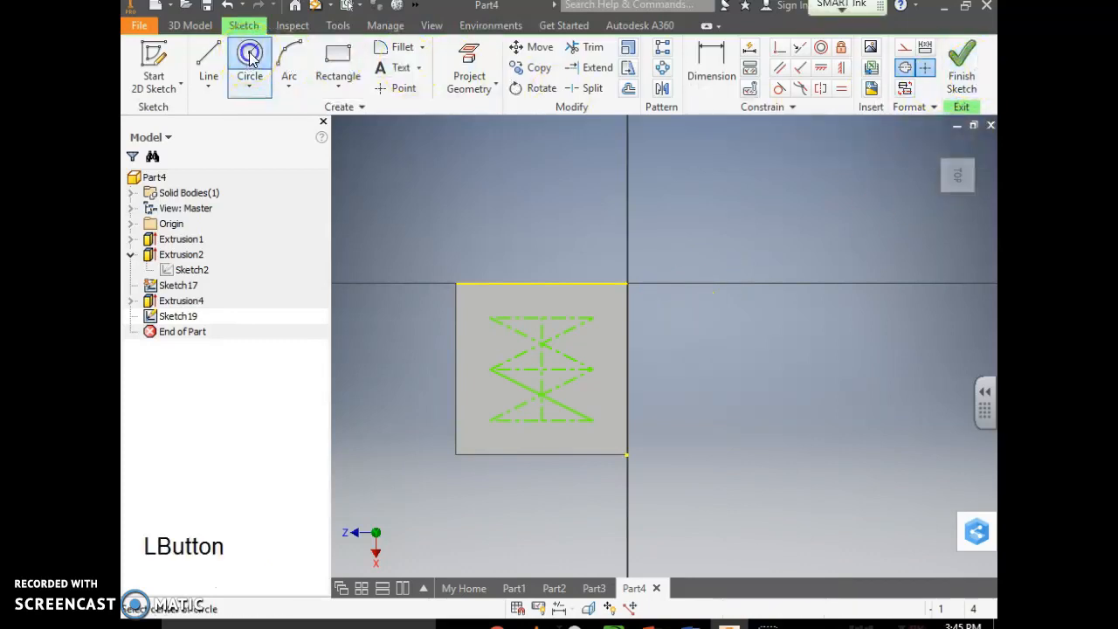
left_click(540, 370)
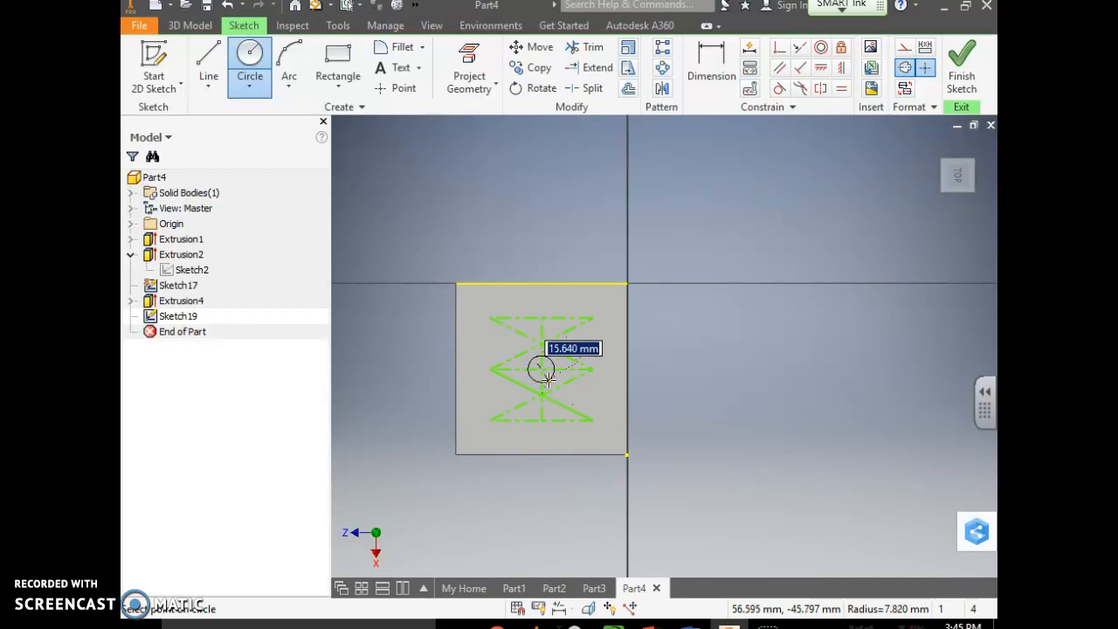
type("20")
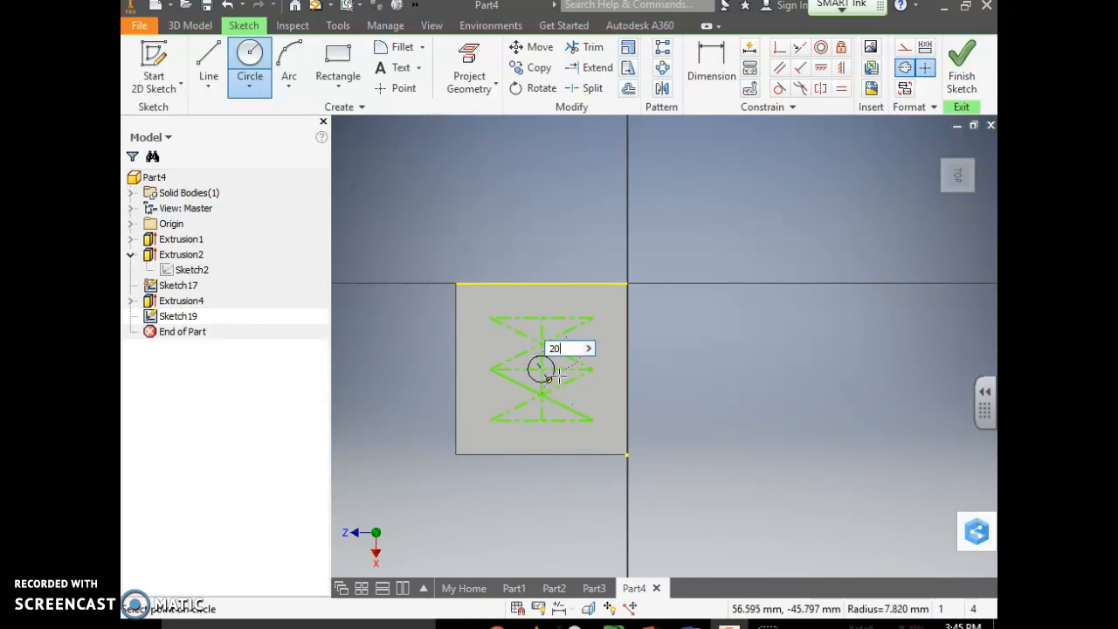
key("Return")
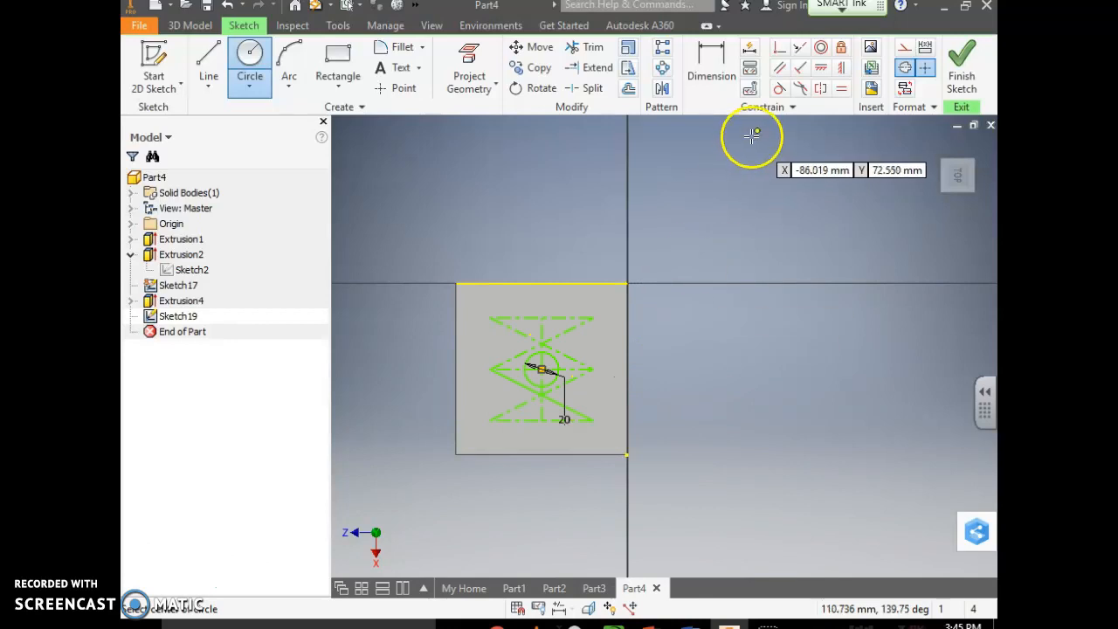
left_click(978, 73)
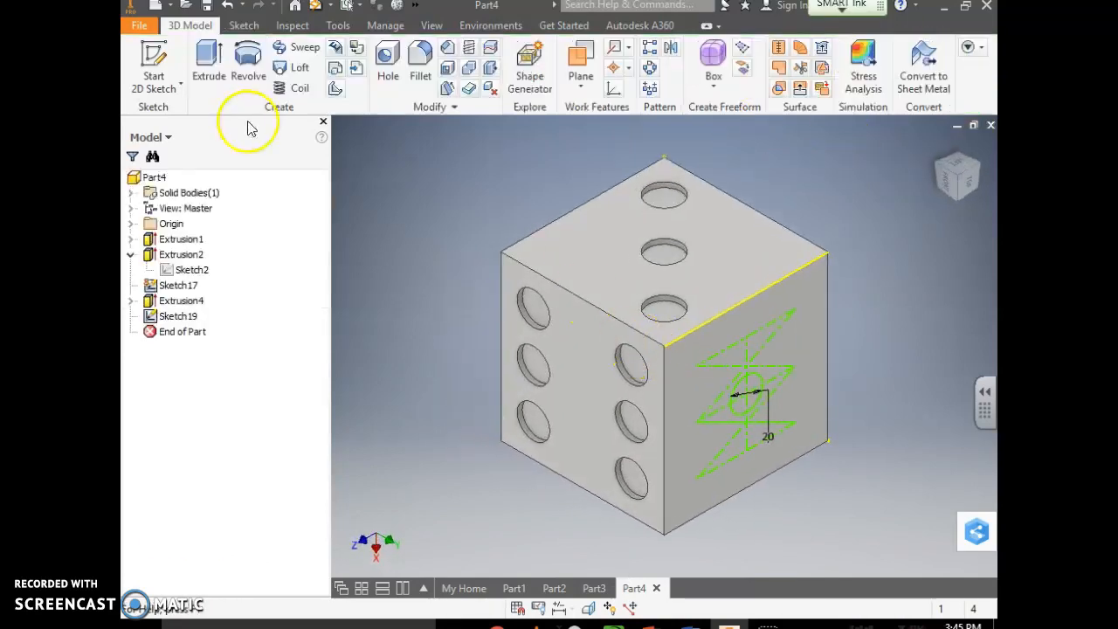
Step: Extrude the centre circle 3 mm into the cube using Direction 2
left_click(201, 57)
left_click(744, 403)
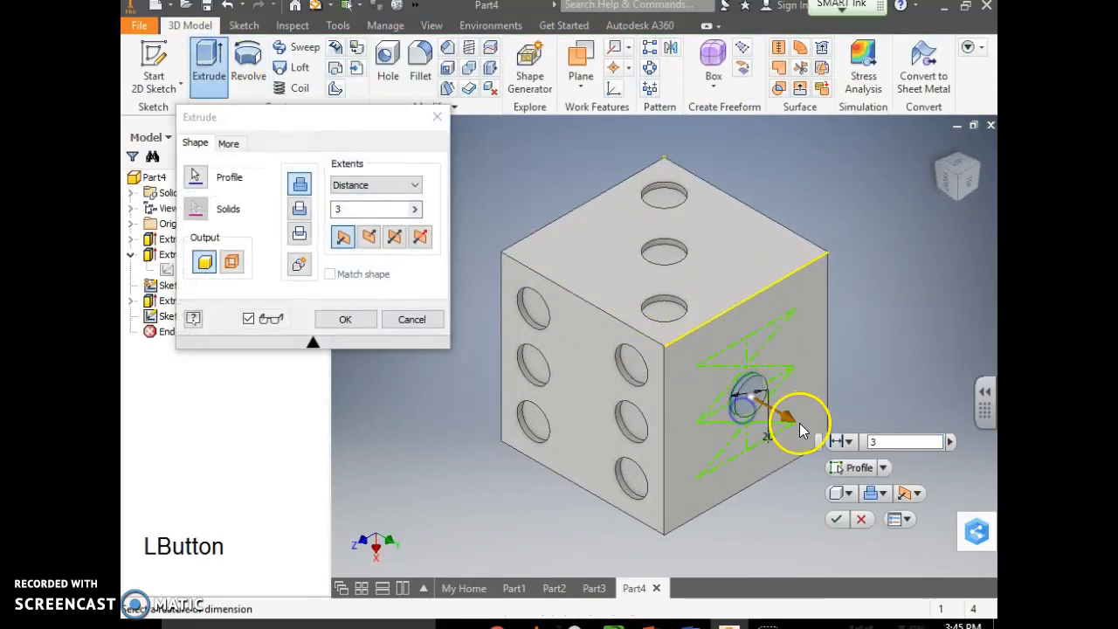
left_click(914, 494)
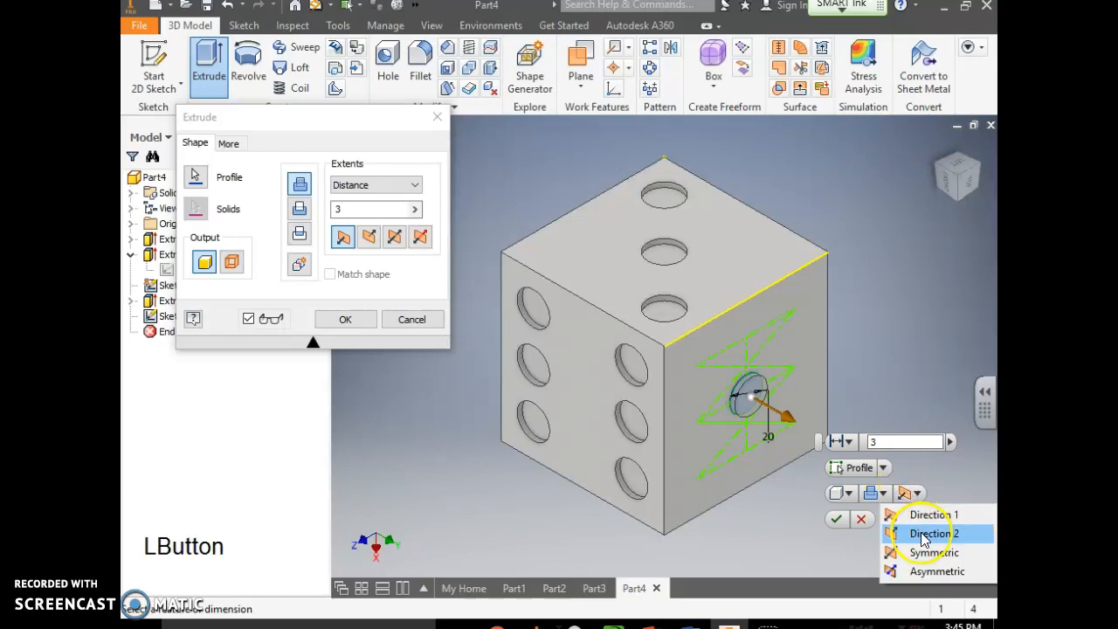
left_click(924, 532)
left_click(836, 518)
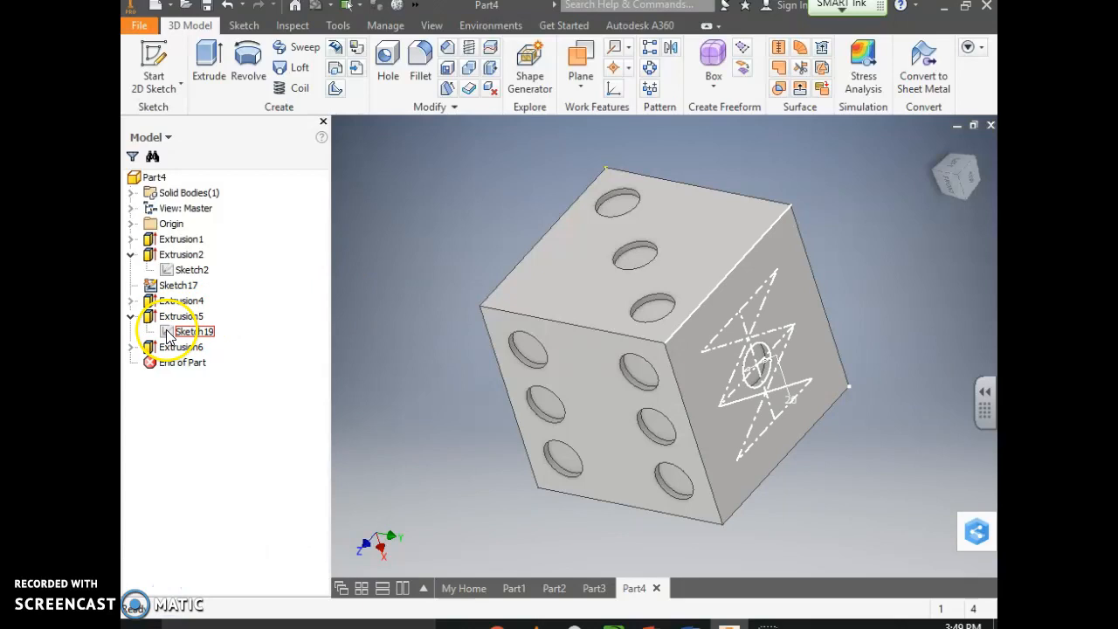
Step: Edit the centre dot's sketch, delete its 20 mm circle, and start the Circle tool for replacement dots
right_click(173, 333)
left_click(213, 322)
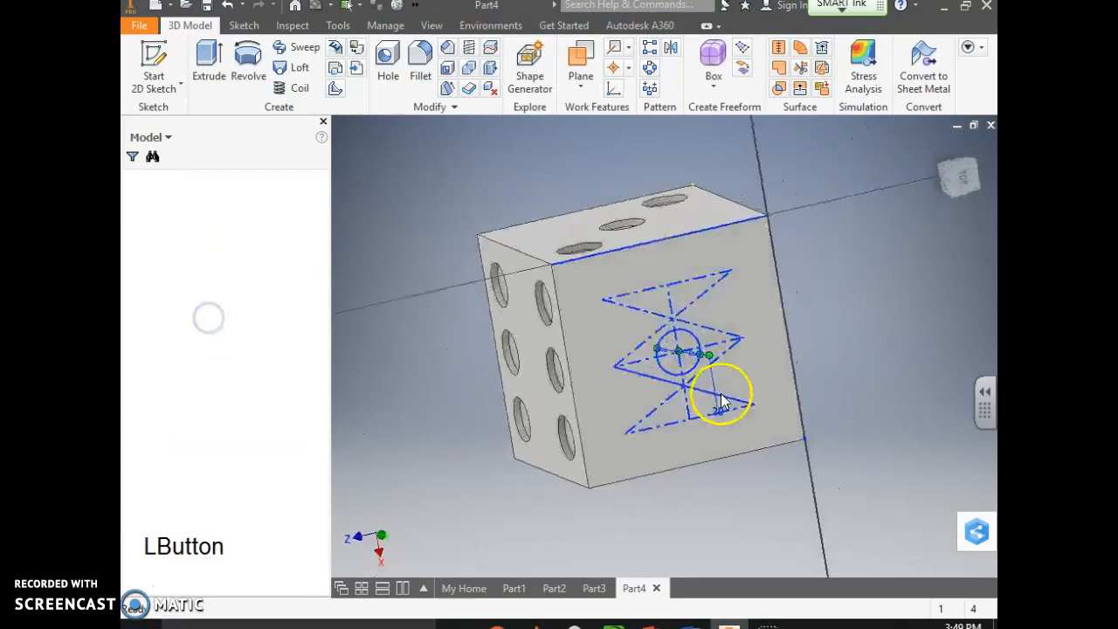
left_click_drag(697, 356, 686, 347)
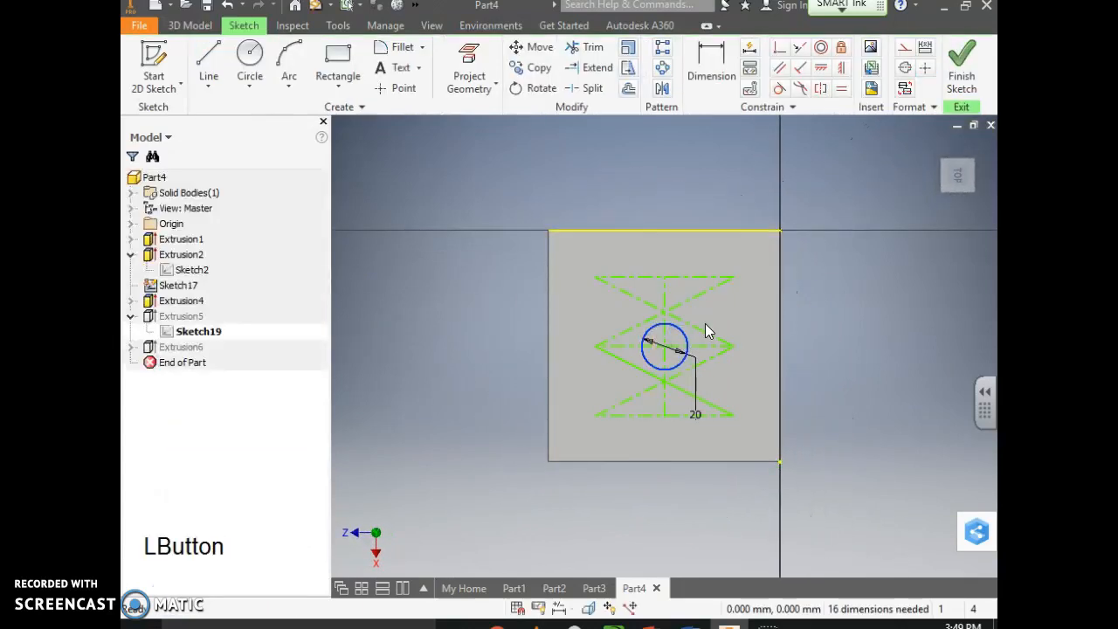
key("Delete")
left_click(249, 57)
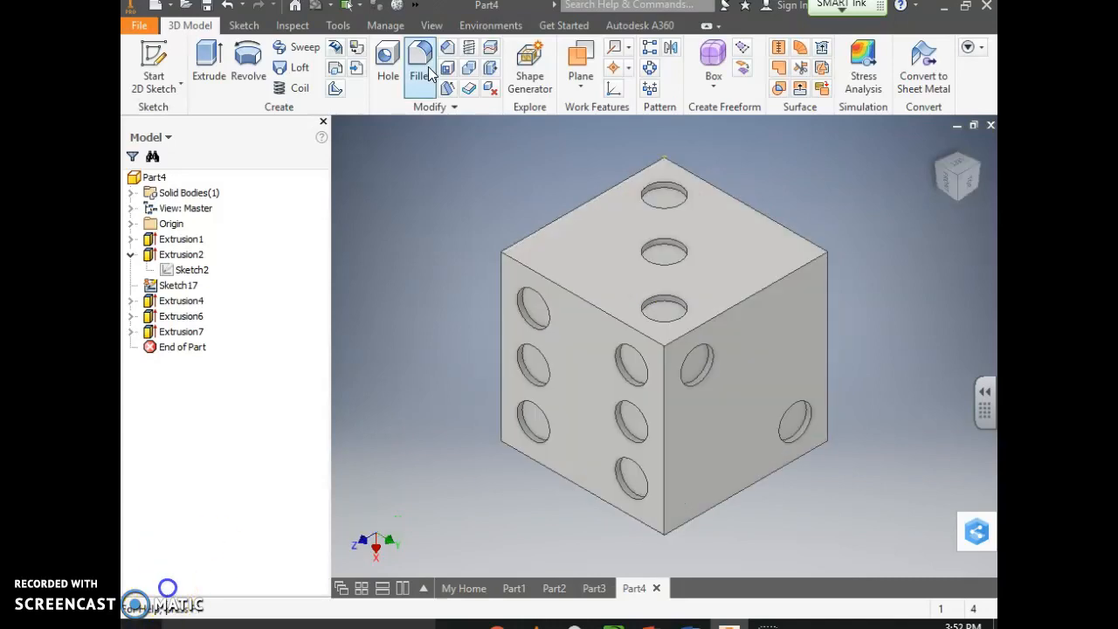
Step: Start the Fillet command for rounding the dice's edges
left_click(420, 70)
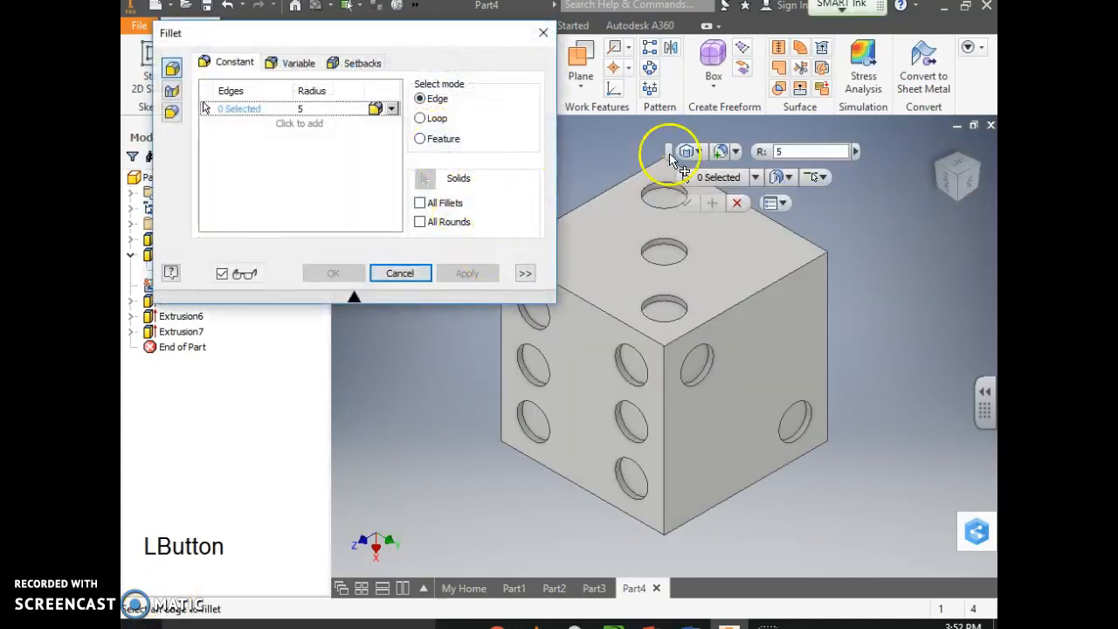